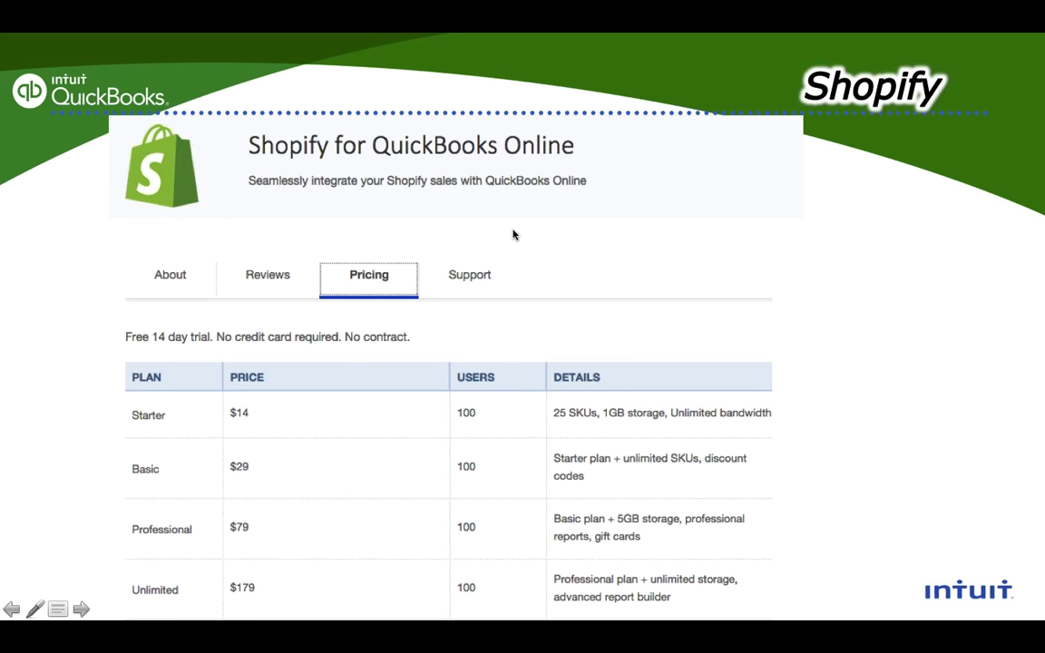
Step: Switch to Chrome and review the pricing plans for selling online on the Shopify website
key("ctrl+Up")
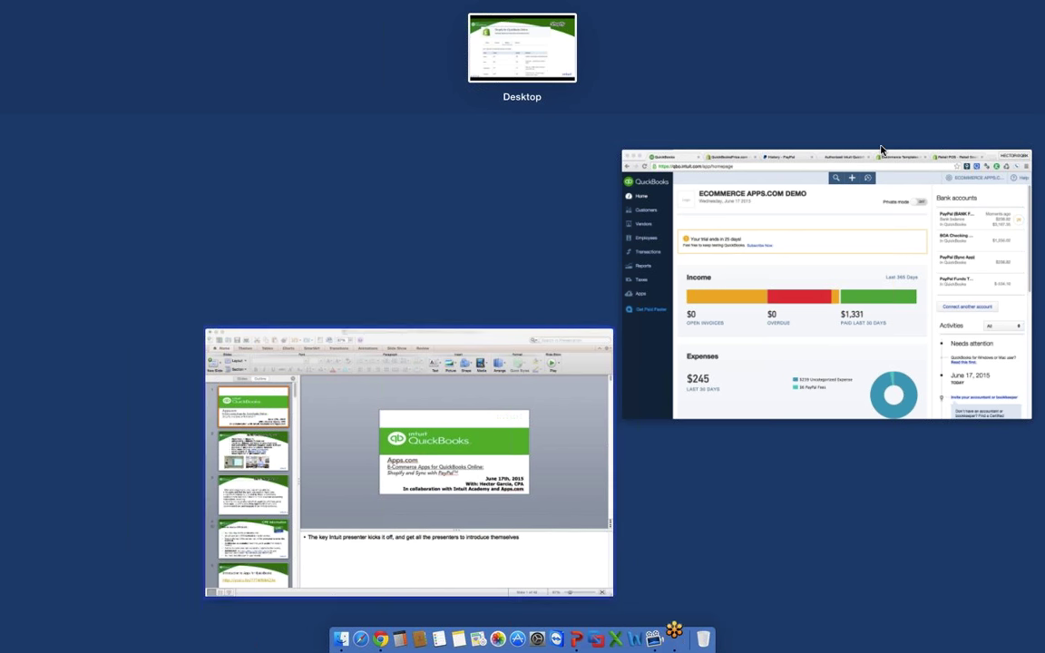
left_click(867, 209)
left_click(633, 36)
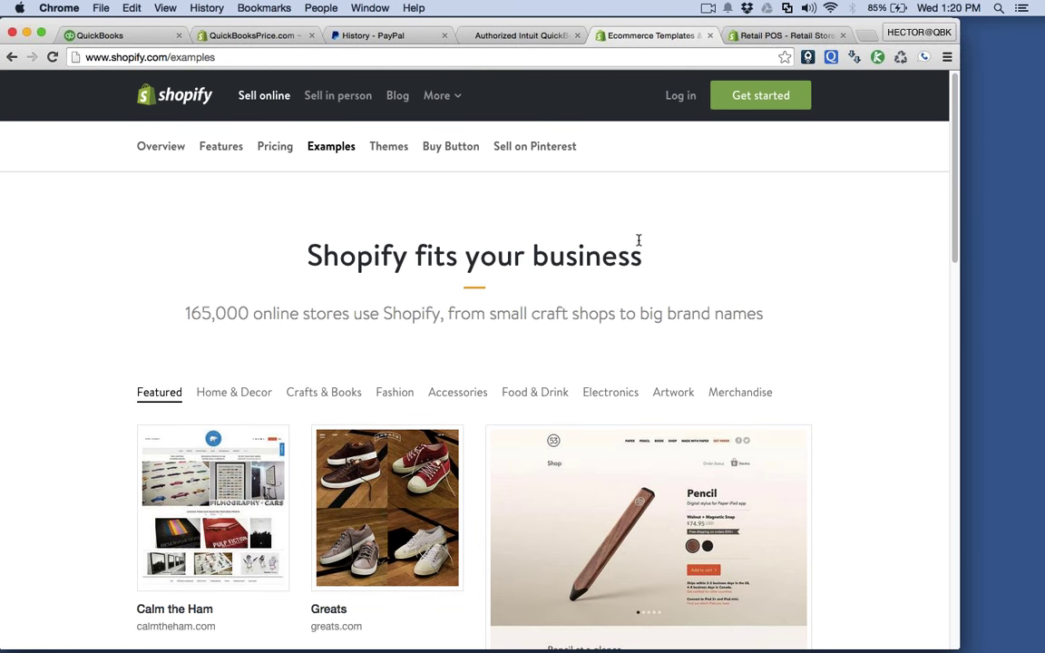
left_click(263, 102)
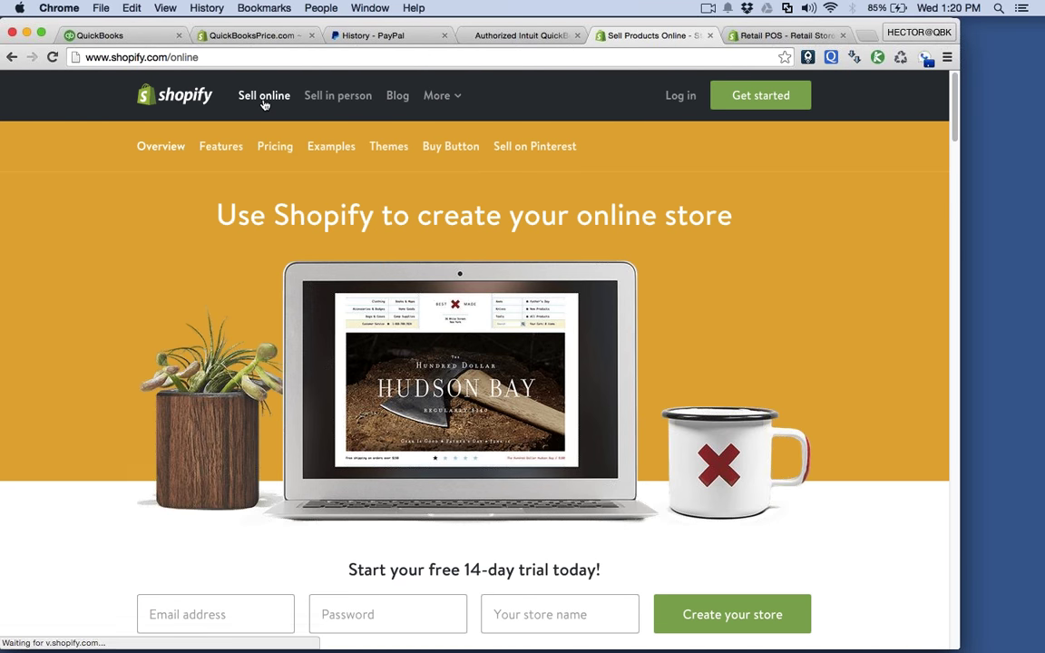
left_click(271, 151)
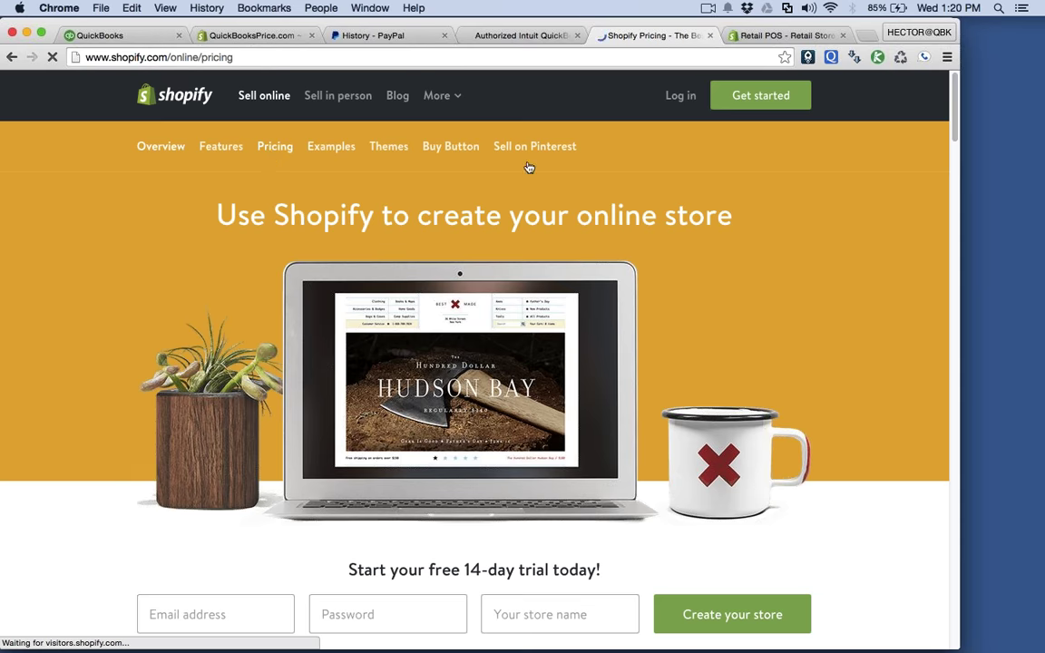
scroll(700, 231, "down", 2)
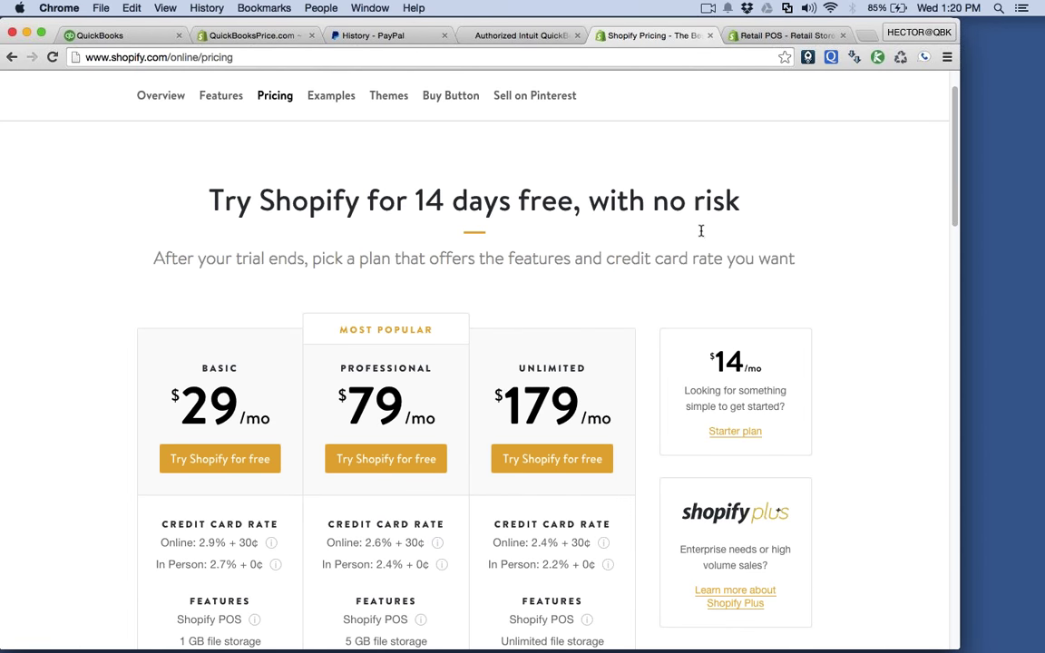
scroll(879, 311, "up", 1)
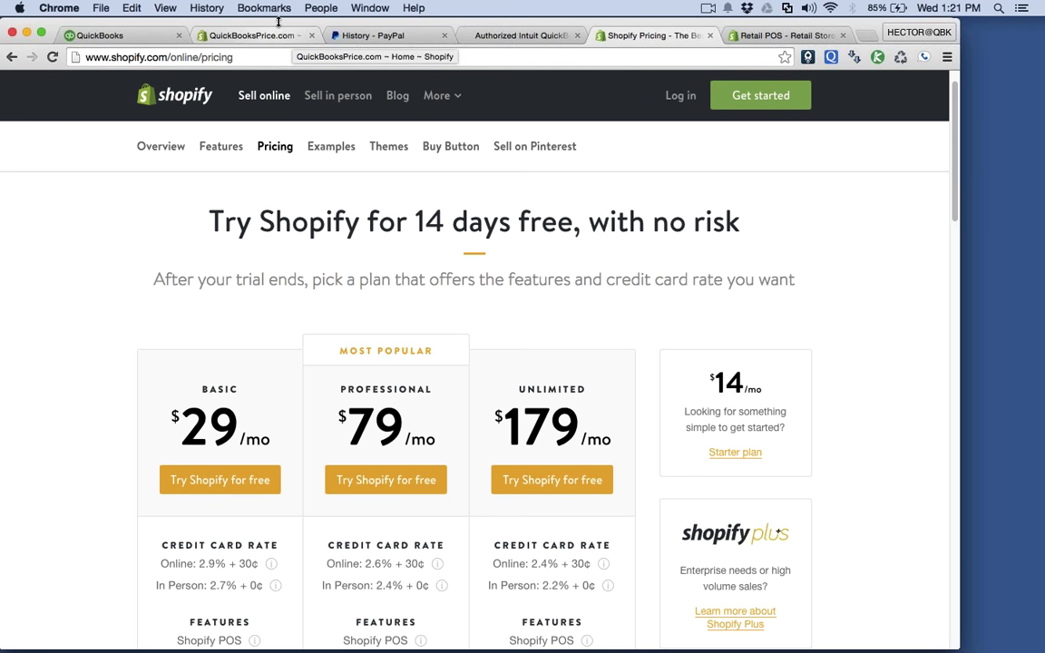
Step: Return to the presentation slideshow and advance to the Setup Shopify slide
key("ctrl+Up")
left_click(350, 503)
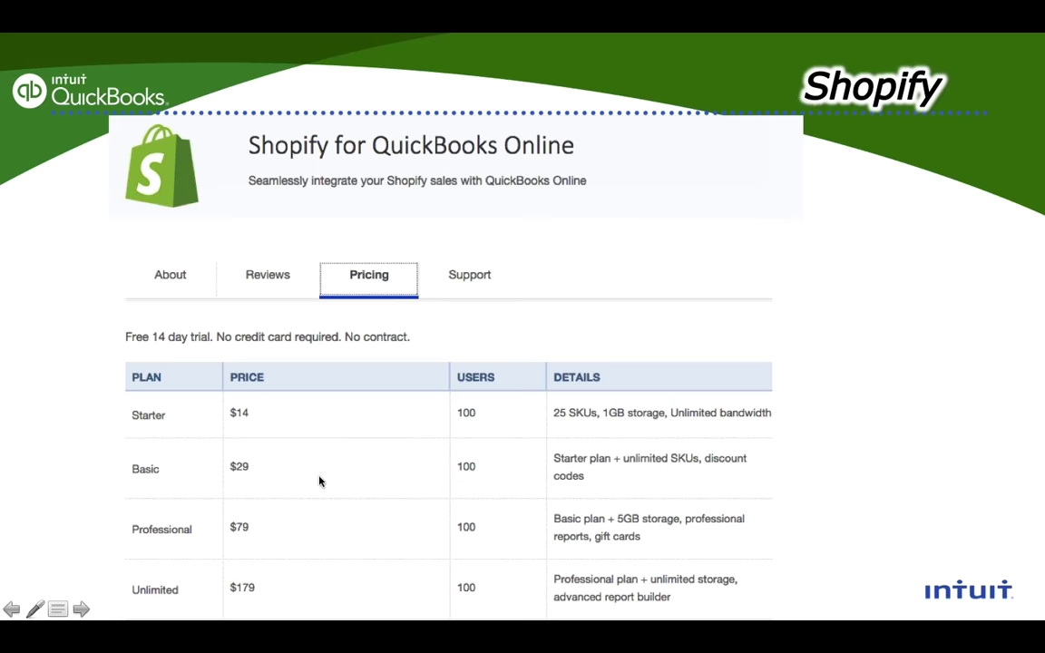
left_click(319, 480)
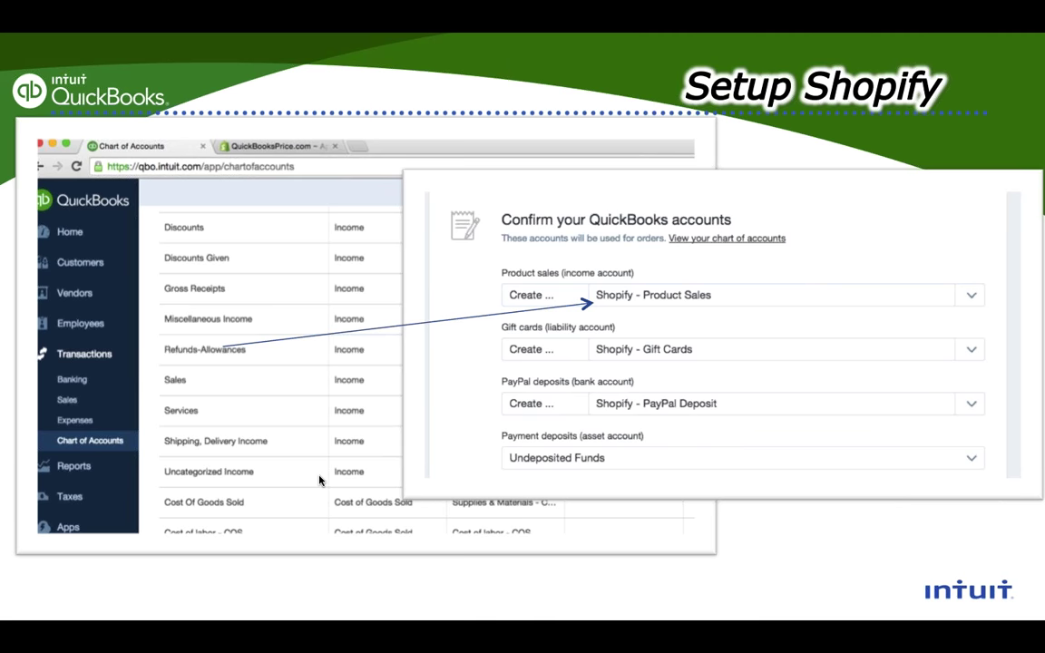
Step: Switch to Chrome and view the list of all orders in the QuickBooksPrice.com Shopify admin
key("ctrl+Up")
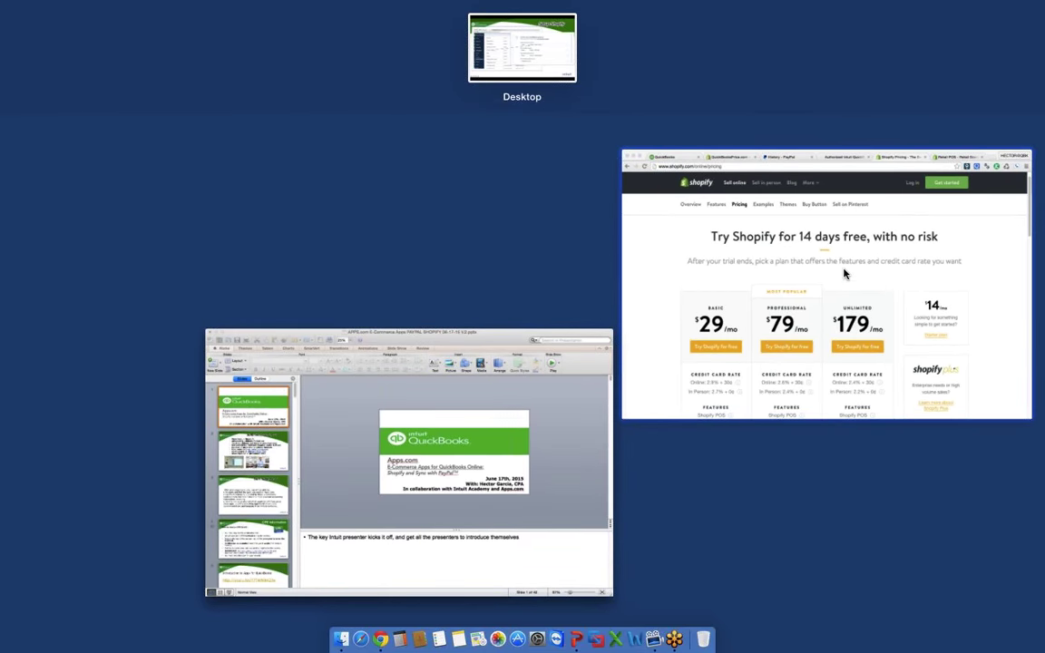
left_click(716, 237)
left_click(513, 36)
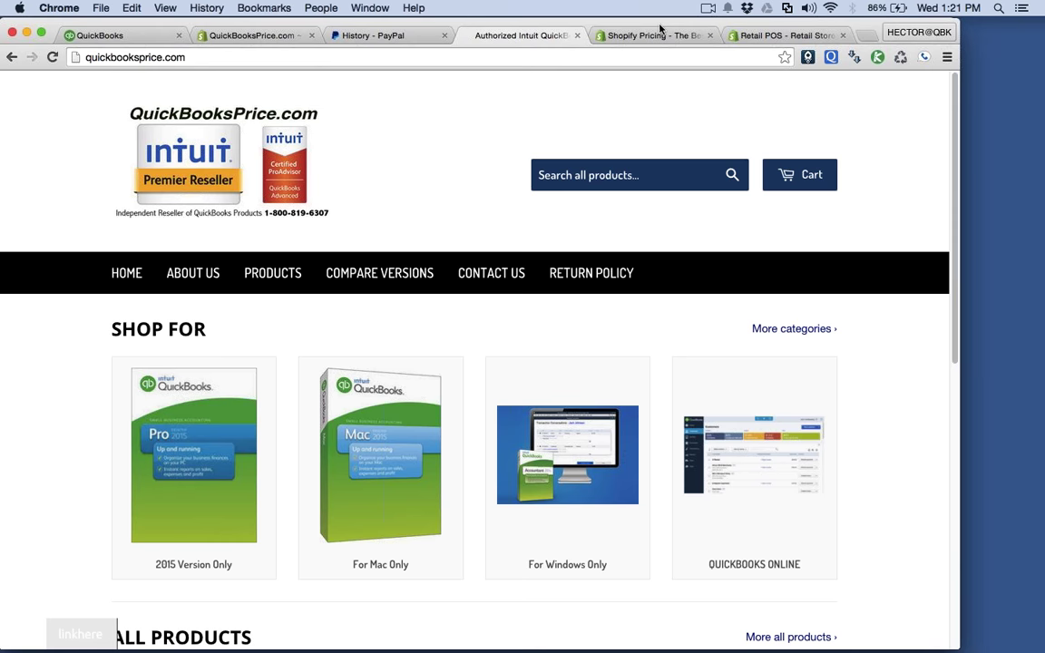
left_click(251, 35)
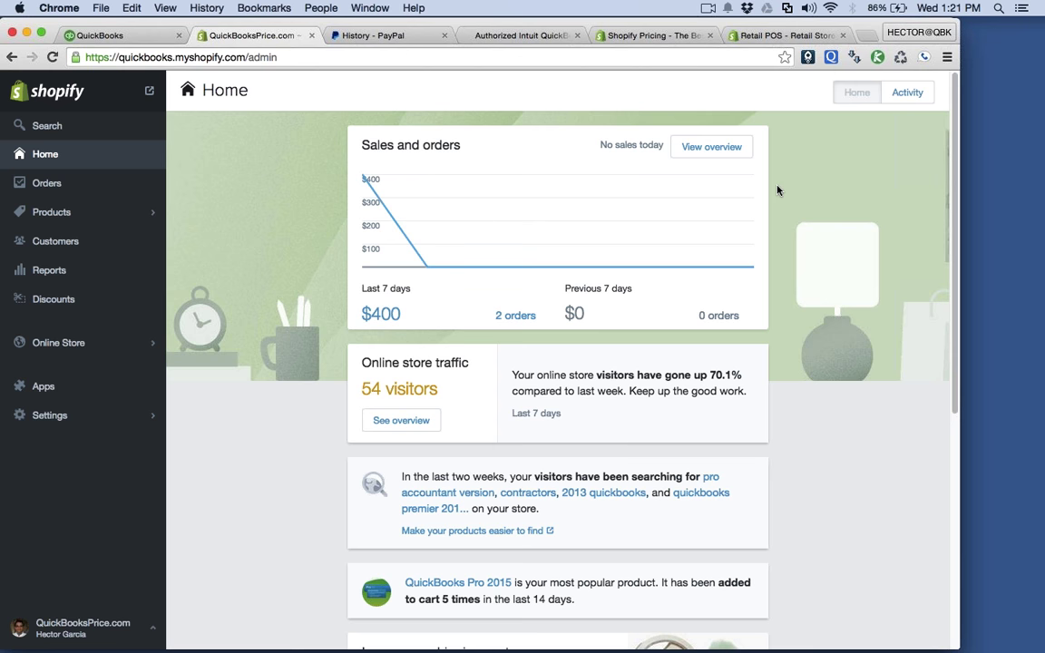
left_click(918, 92)
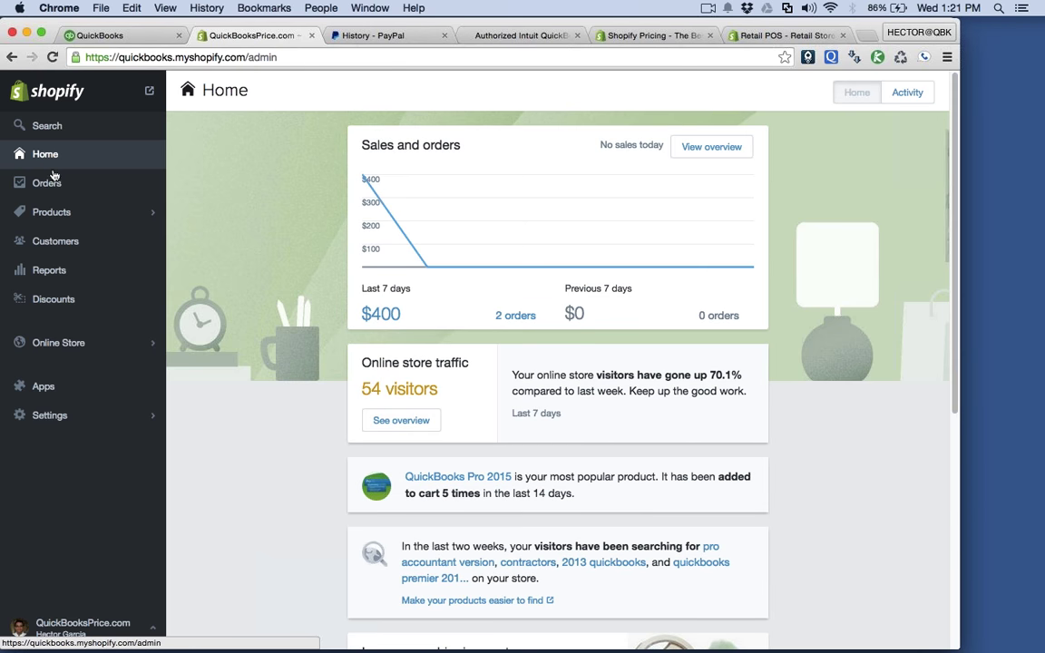
left_click(56, 192)
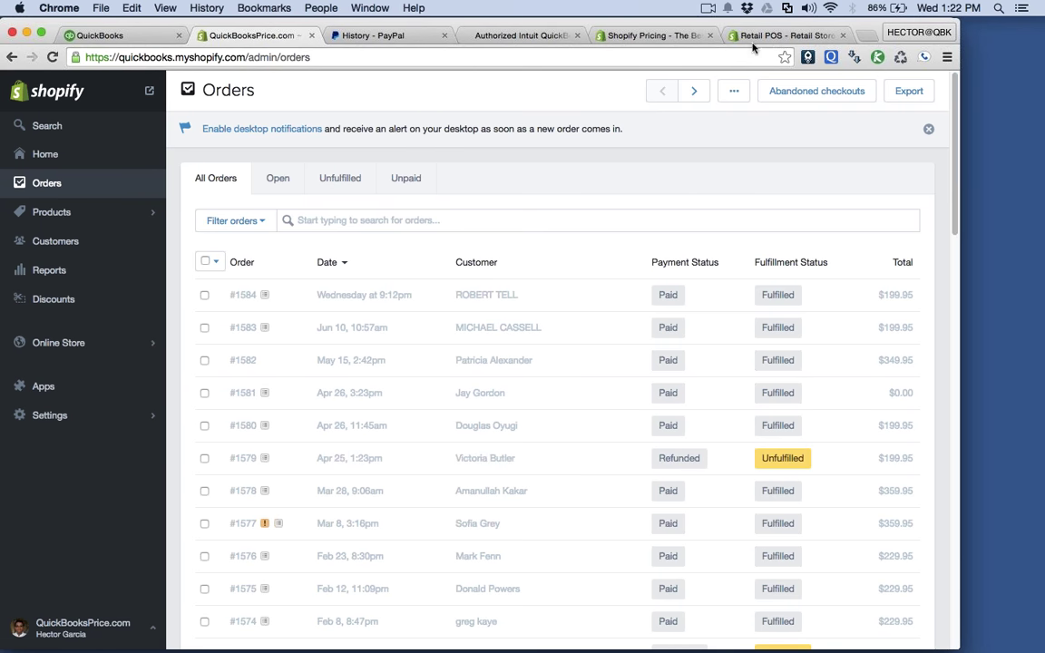
Step: Examine the QuickBooksPrice.com storefront's product categories and its full product listing
left_click(465, 35)
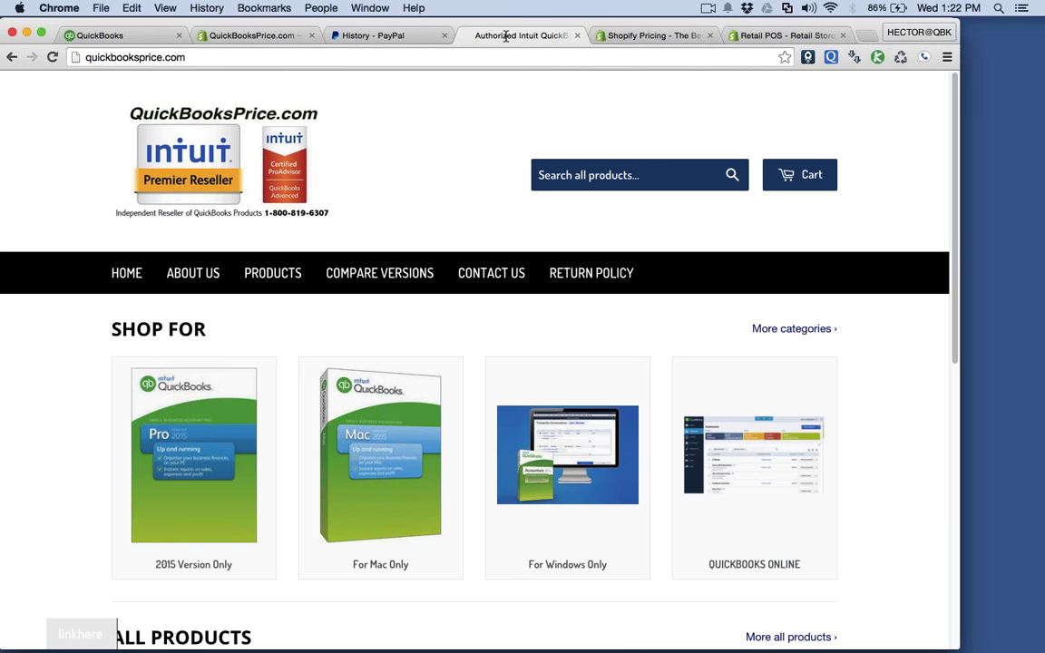
left_click(234, 36)
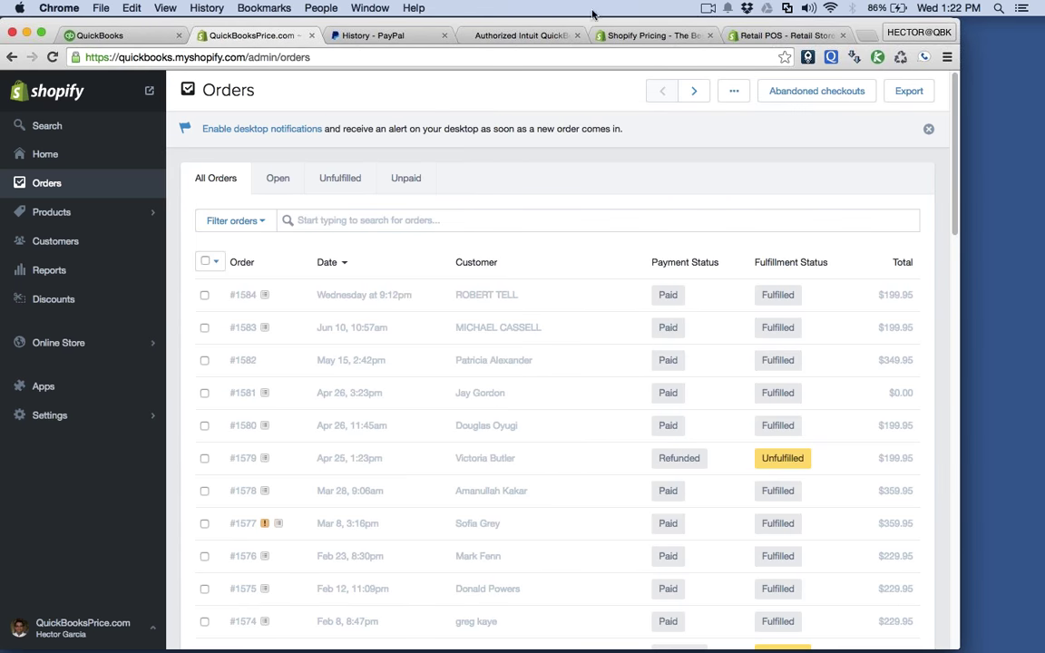
left_click(526, 36)
scroll(571, 262, "down", 5)
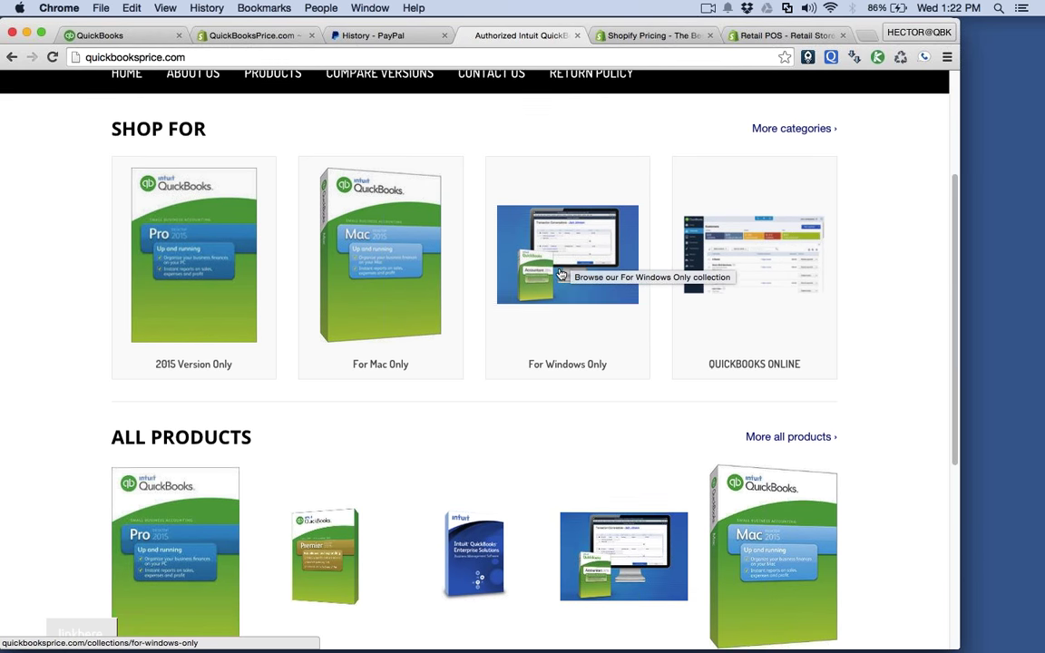
scroll(560, 274, "down", 1)
scroll(561, 274, "down", 8)
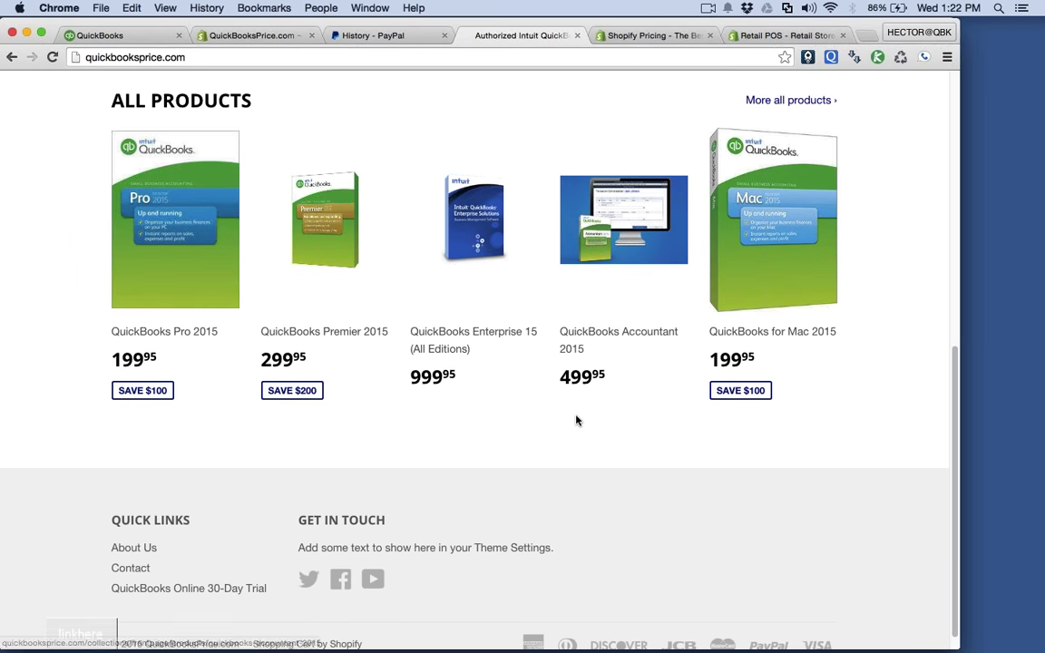
scroll(576, 420, "up", 13)
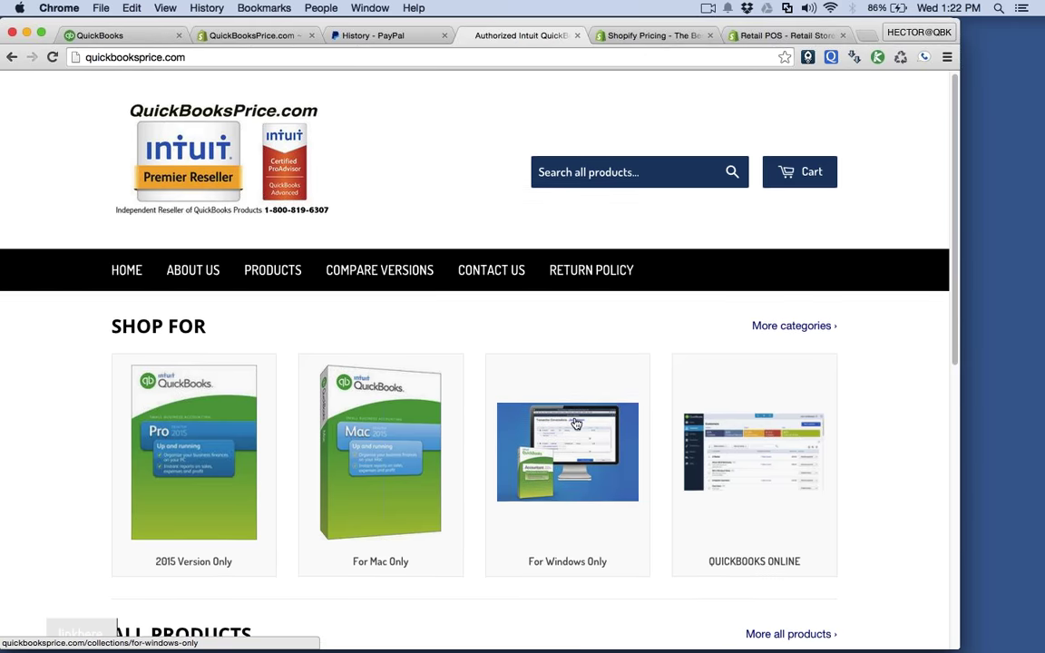
scroll(576, 422, "down", 2)
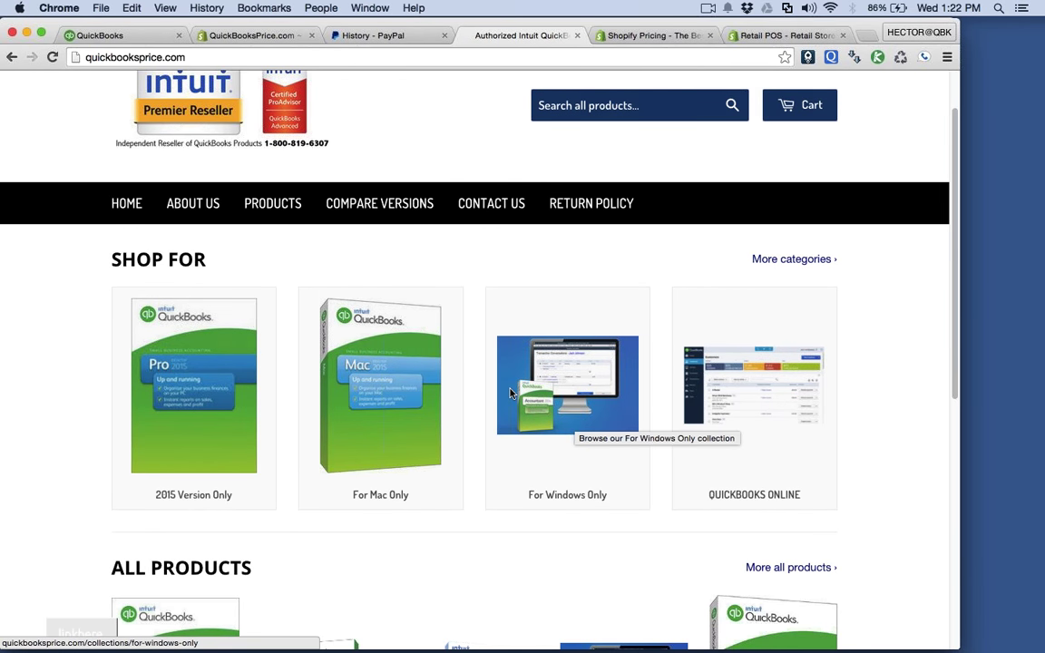
scroll(173, 590, "down", 3)
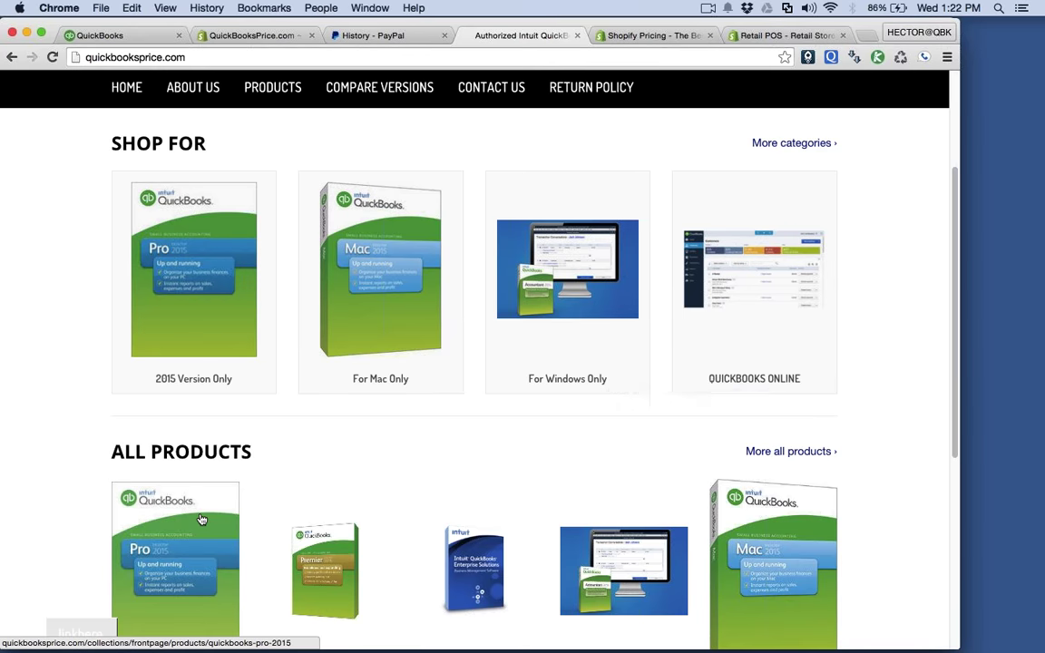
Step: Add one 1-user QuickBooks Pro 2015 to the storefront's cart and proceed to checkout
left_click(172, 589)
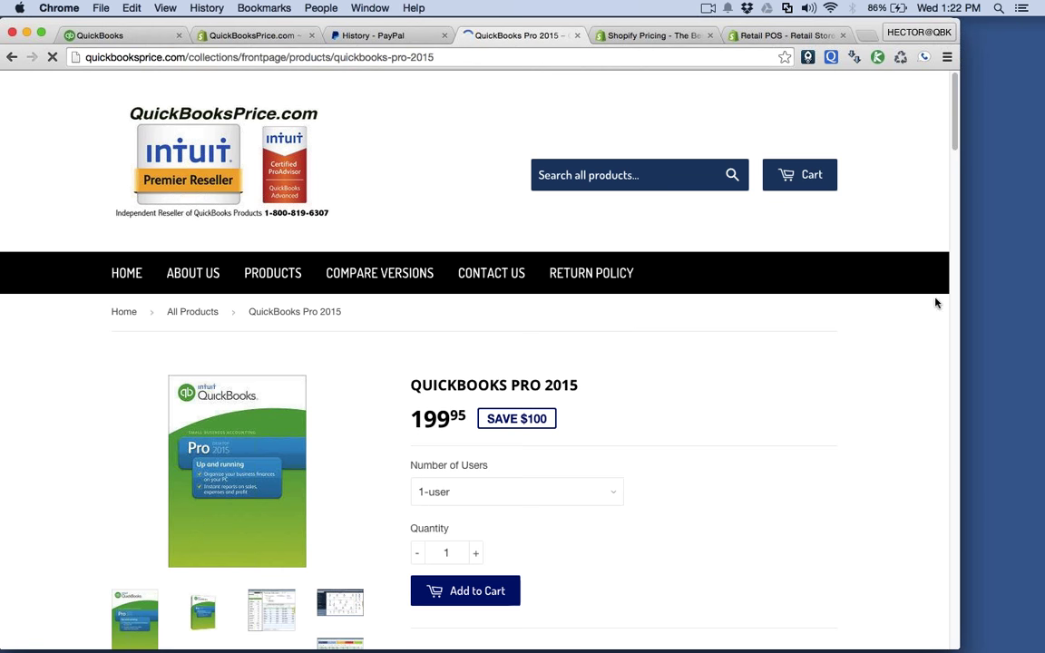
left_click(478, 592)
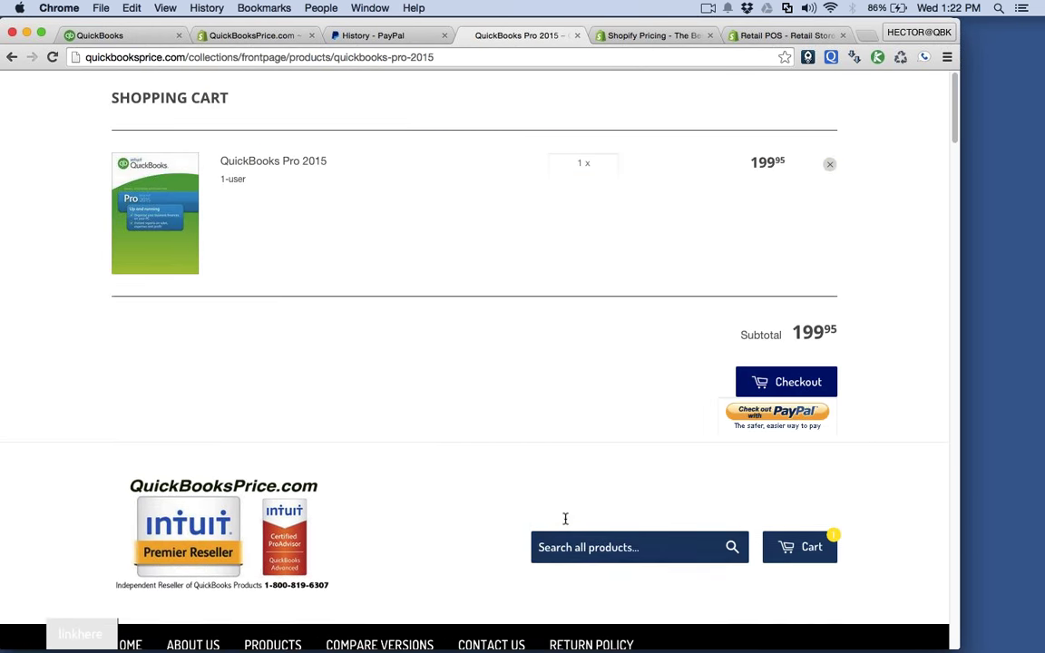
left_click(810, 385)
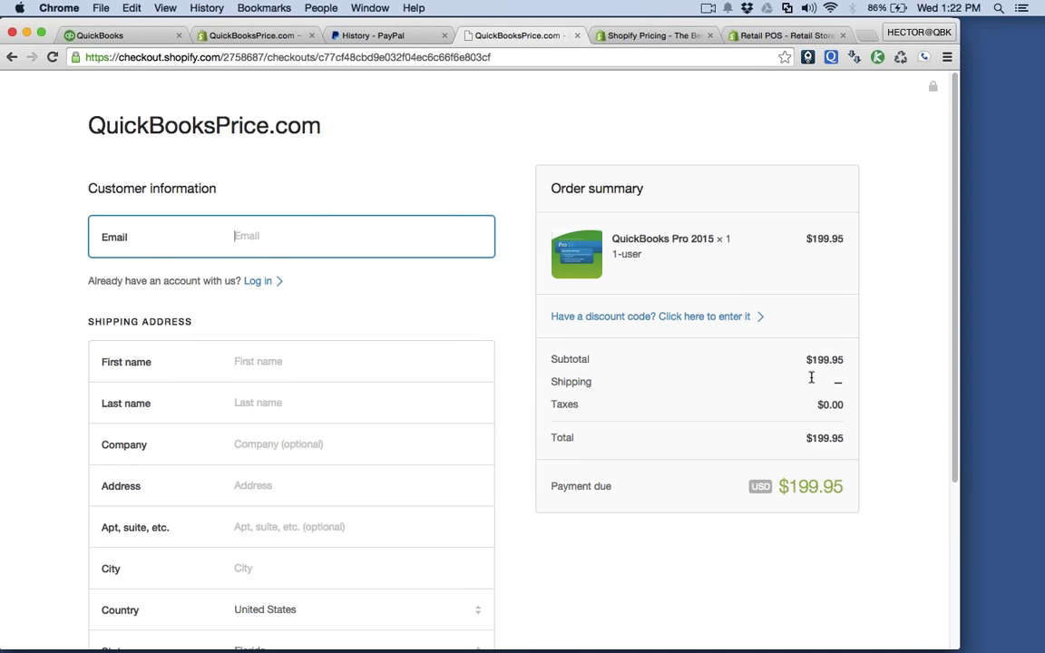
Step: In the Shopify admin, review the most recent order's details and history, and return to the orders list
left_click(263, 38)
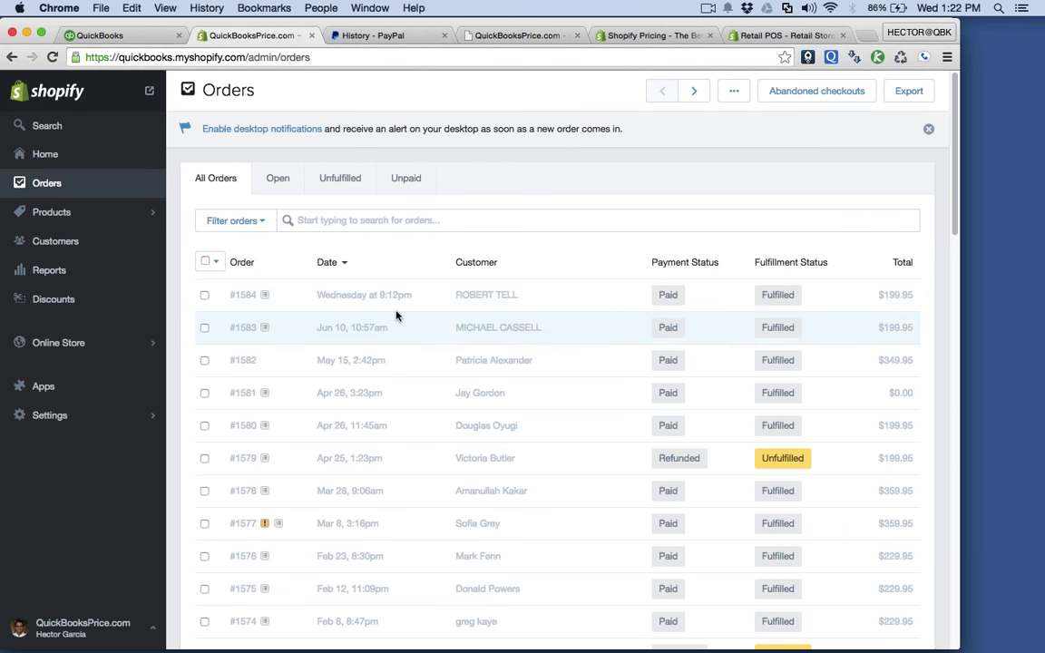
left_click(243, 296)
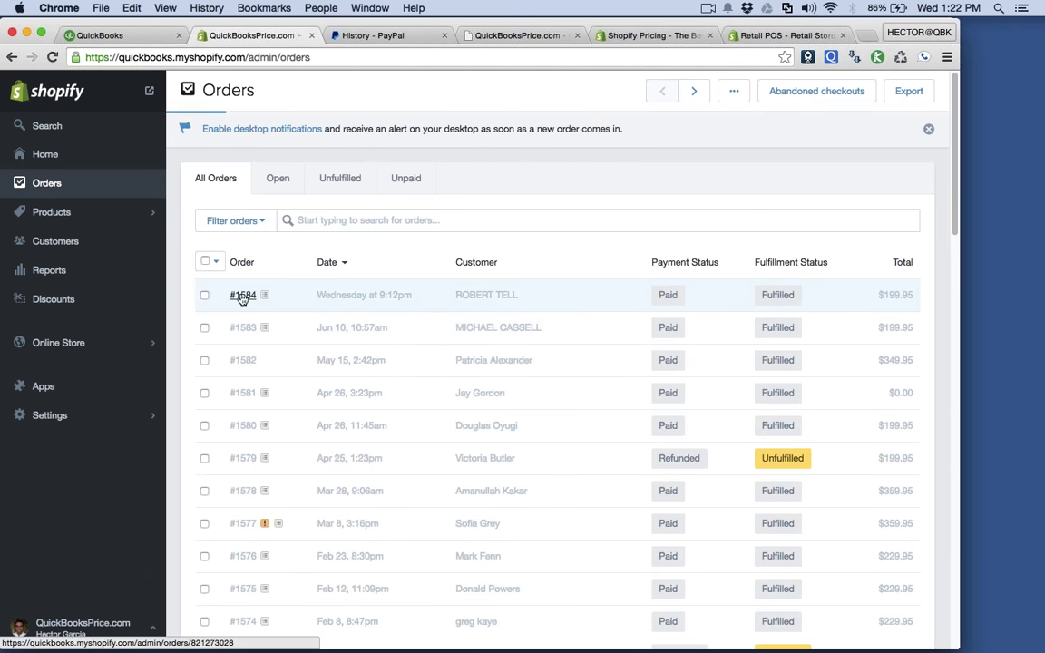
scroll(706, 324, "down", 10)
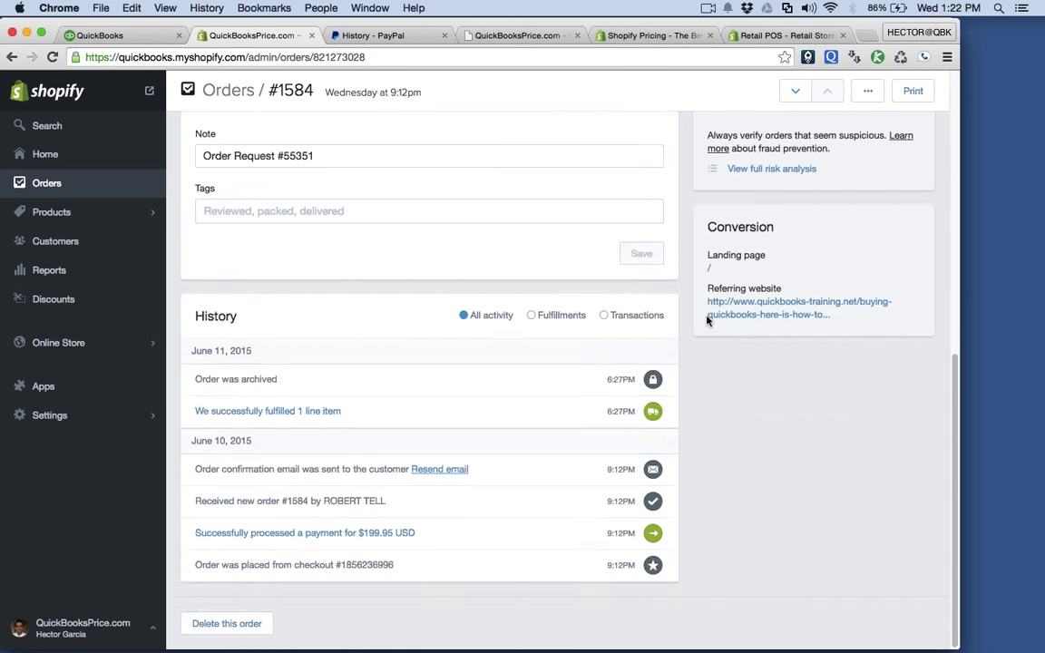
scroll(706, 319, "up", 10)
scroll(706, 319, "down", 10)
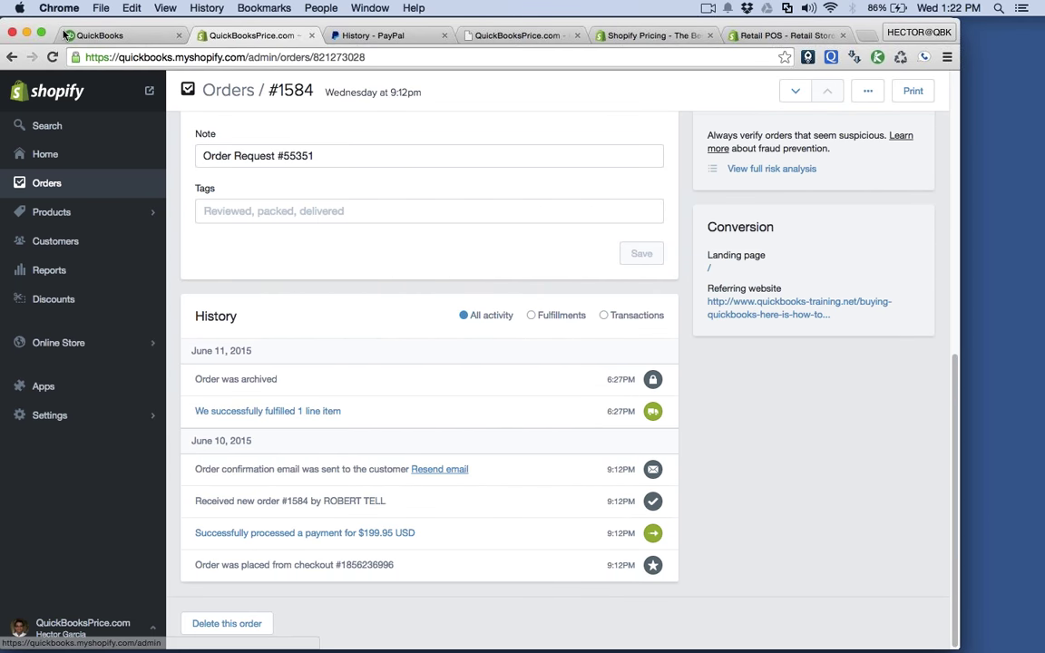
left_click(11, 58)
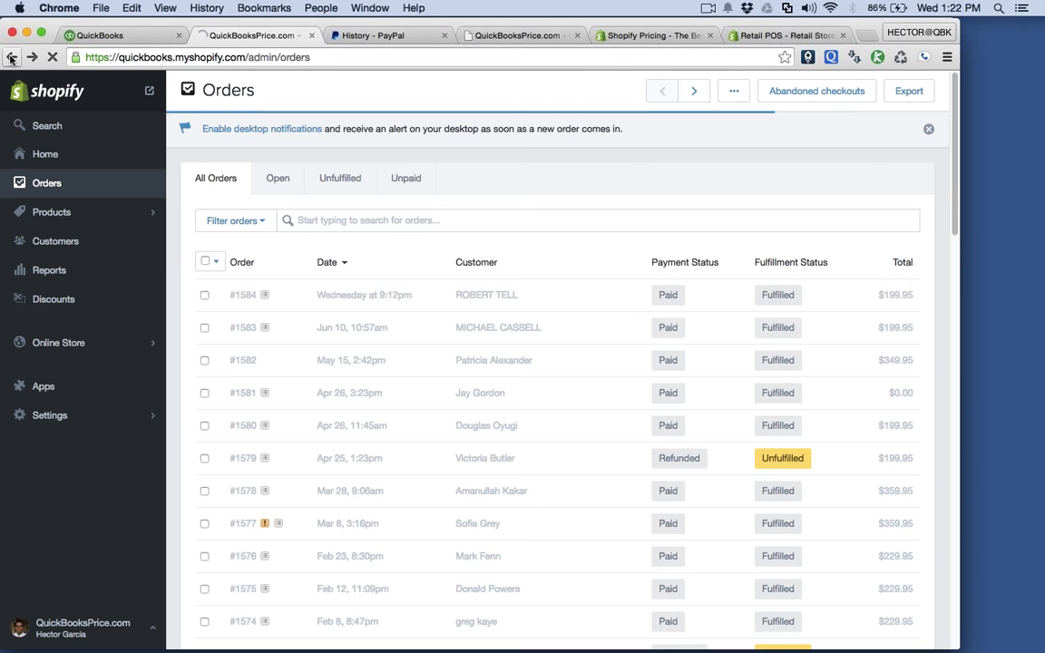
Step: Open the installed Intuit QuickBooks Online app in Shopify and show its account mapping settings
left_click(50, 388)
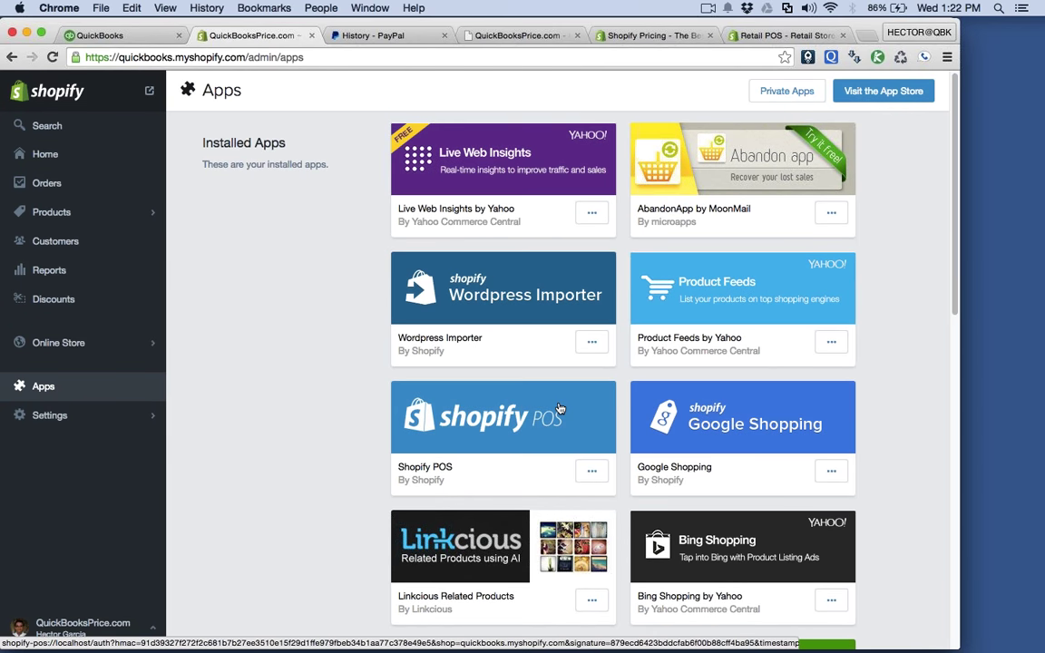
scroll(559, 403, "down", 3)
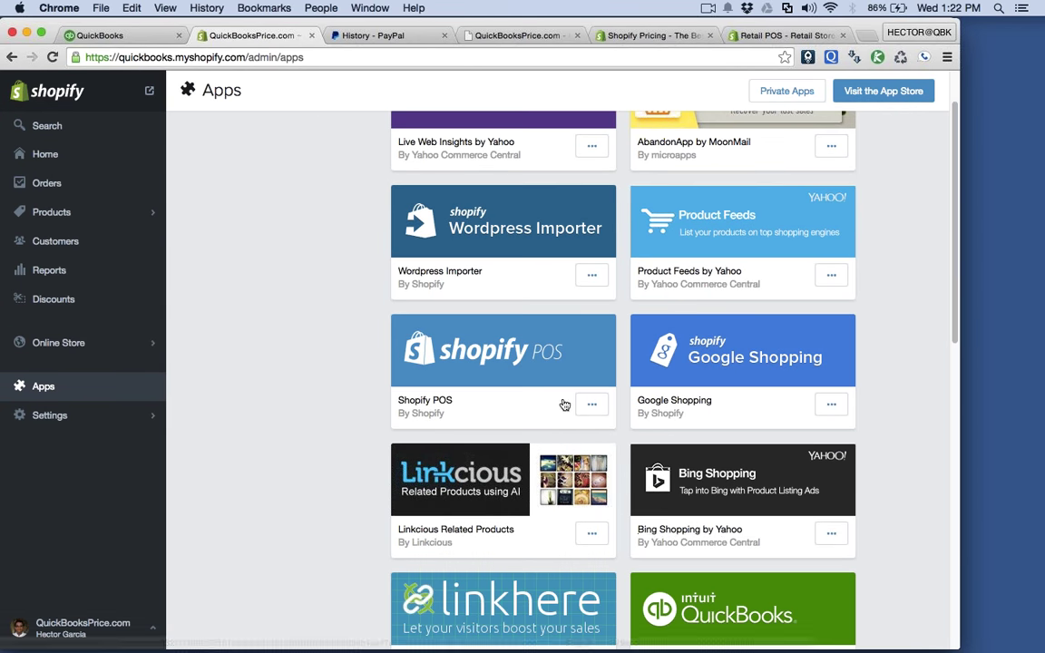
scroll(761, 516, "down", 3)
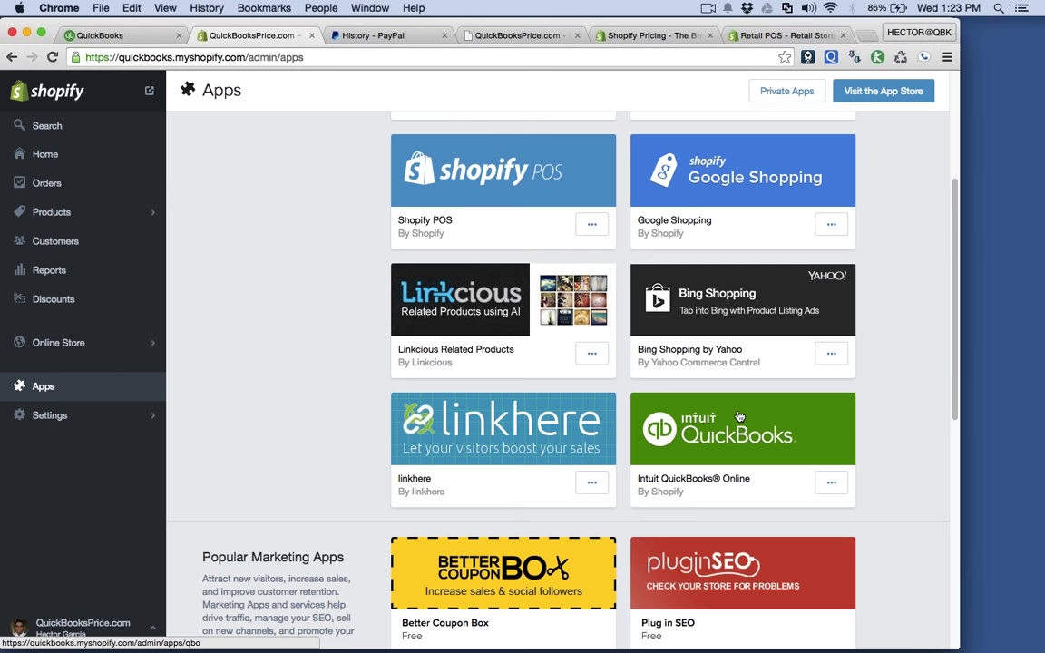
left_click(737, 416)
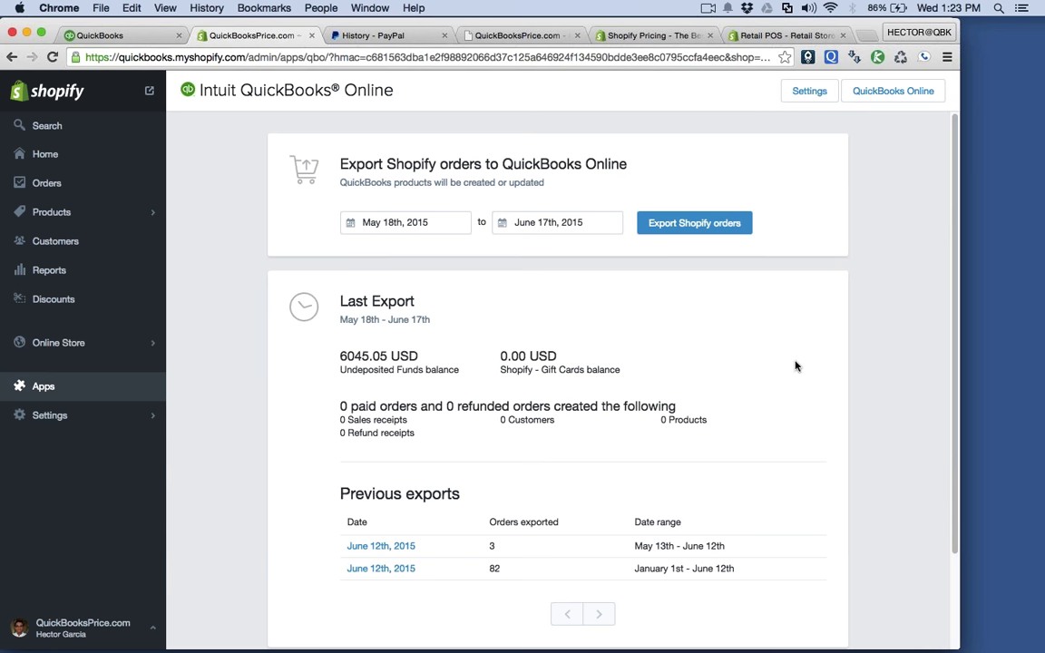
left_click(808, 94)
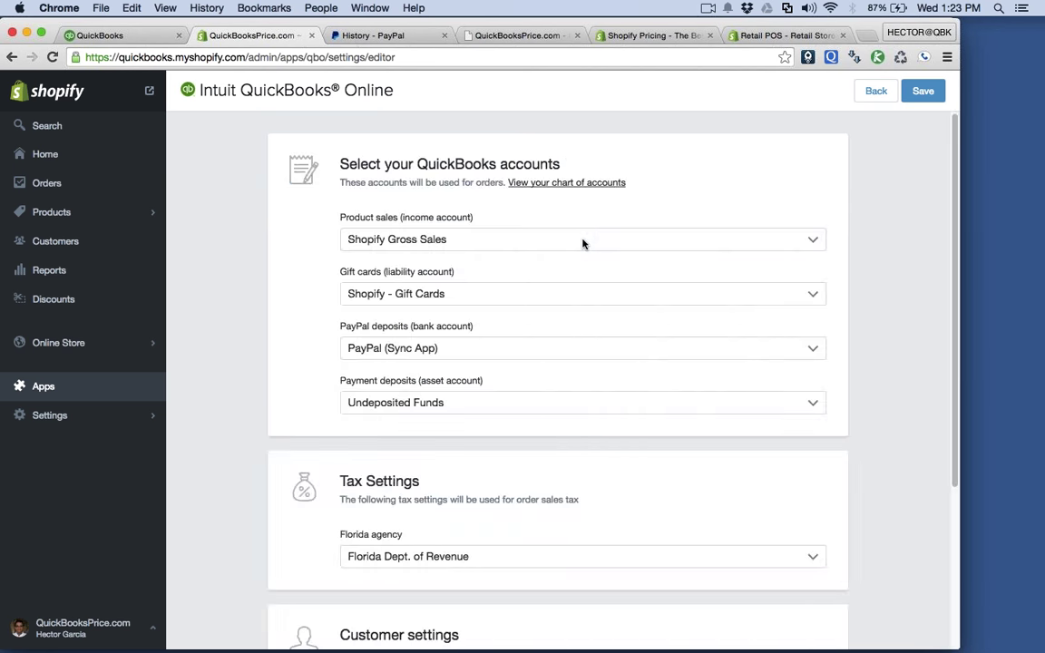
Step: Switch to the QuickBooks Online company and open its company settings
left_click(108, 35)
left_click(820, 83)
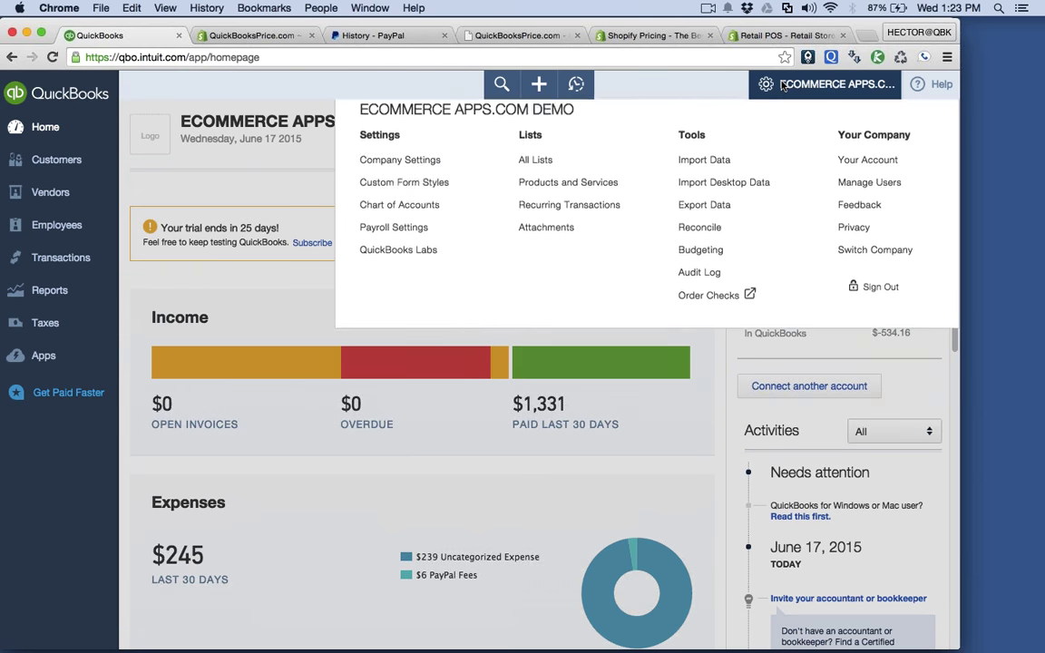
left_click(431, 199)
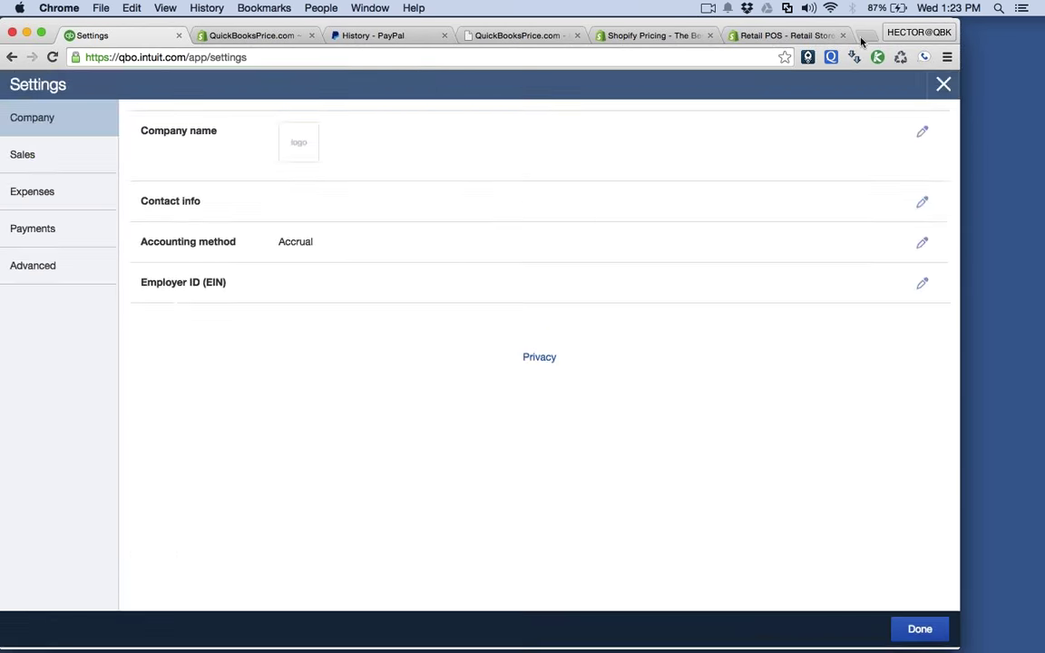
Step: Close the company settings and open the chart of accounts in QuickBooks Online
left_click(942, 83)
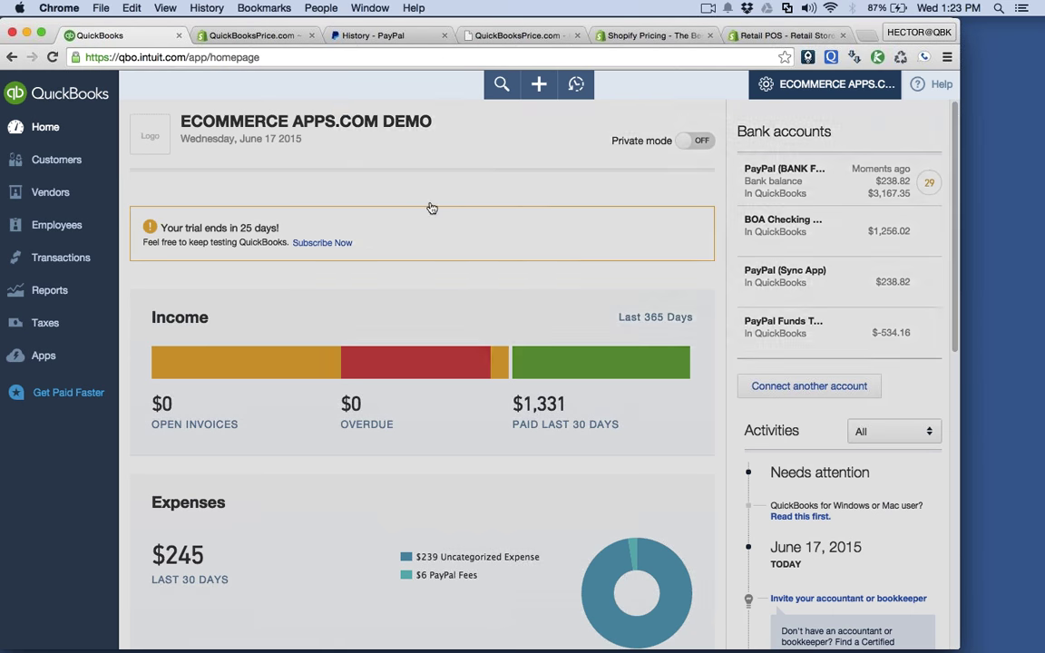
left_click(367, 242)
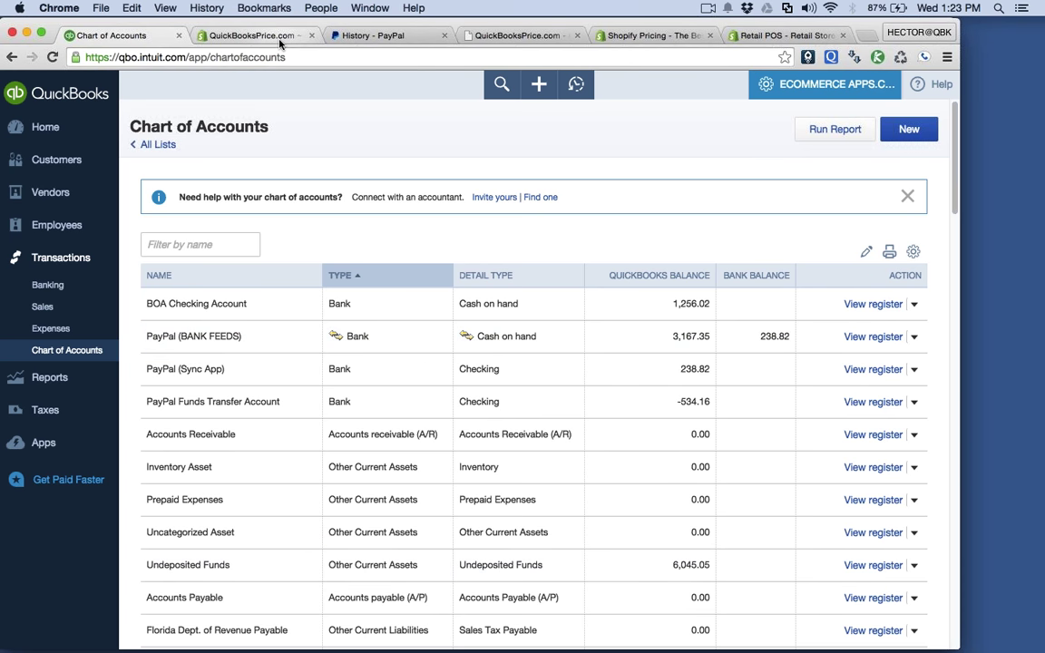
Step: In Shopify's QuickBooks app settings, map product sales to Shopify Gross Sales and gift cards to Shopify - Gift Cards
left_click(251, 35)
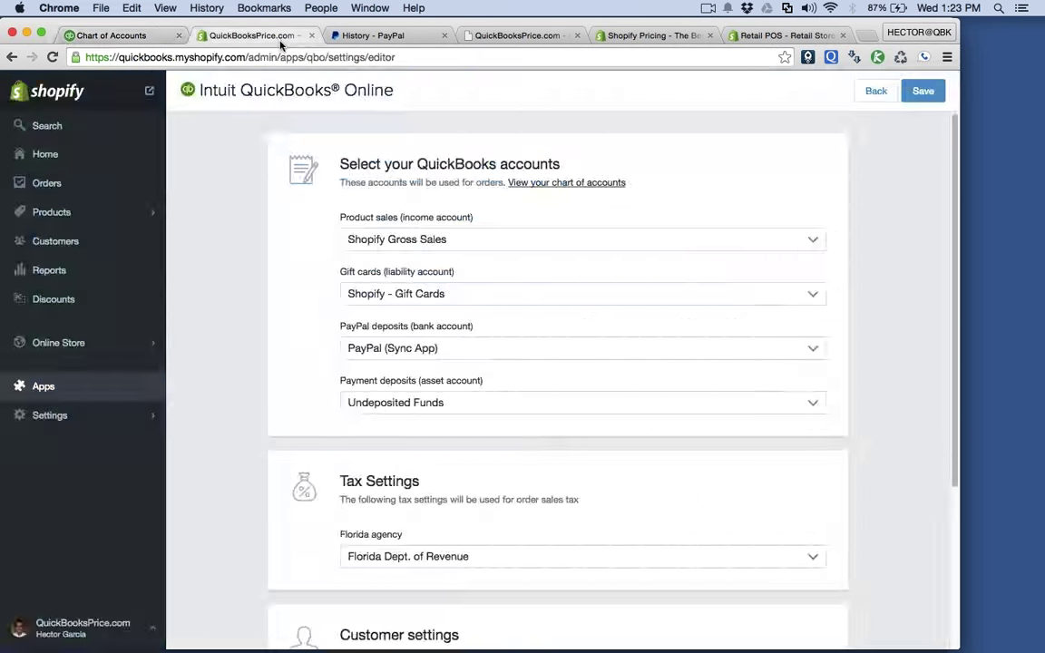
left_click(421, 241)
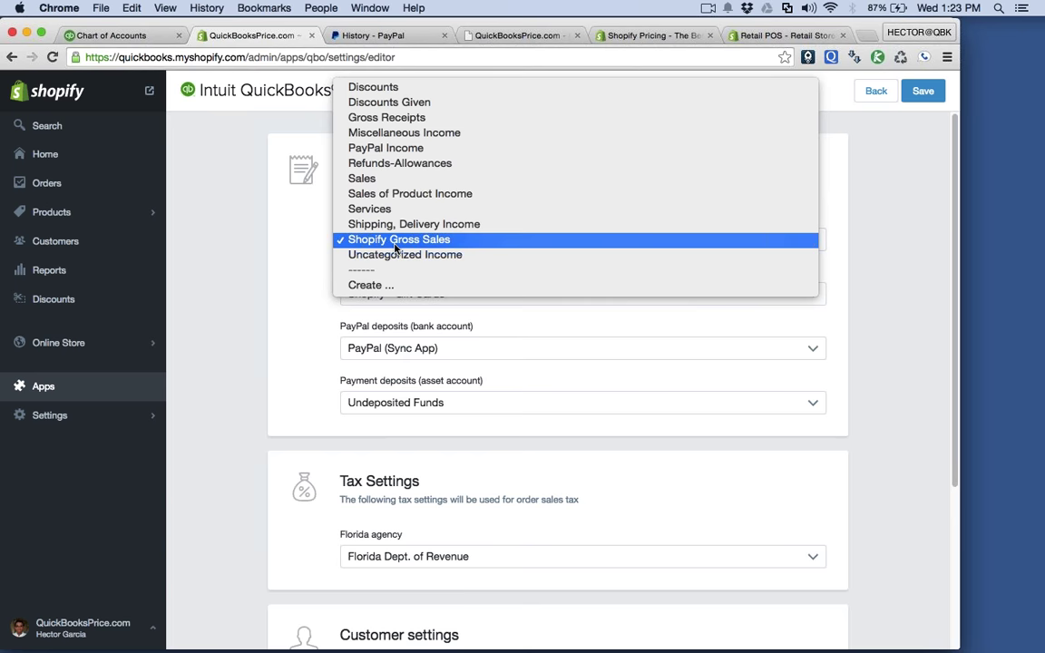
left_click(396, 241)
left_click(416, 302)
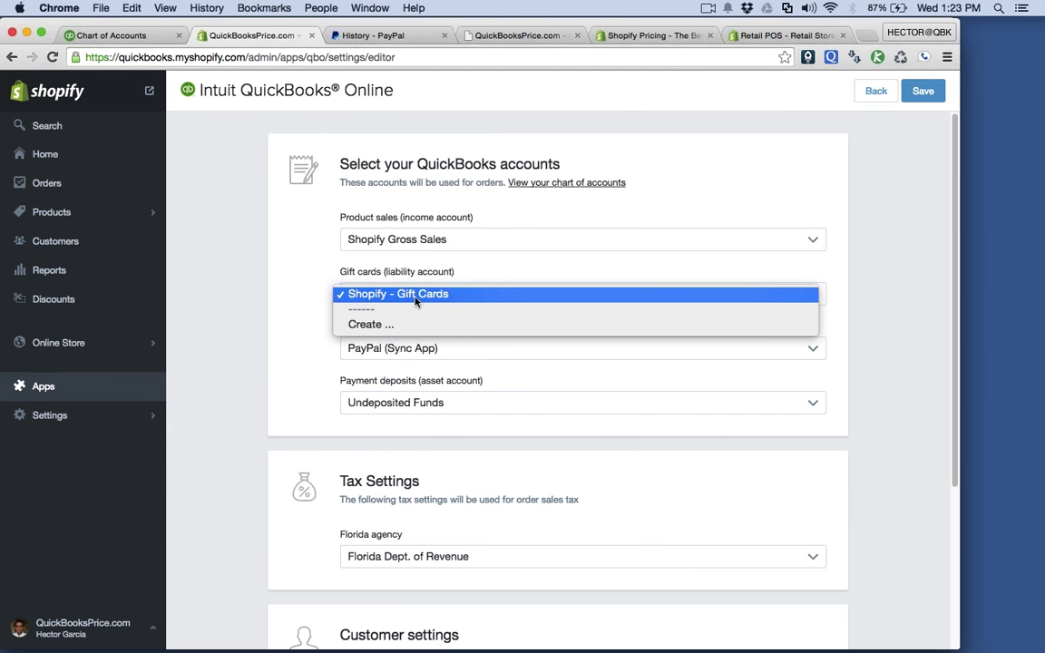
left_click(416, 302)
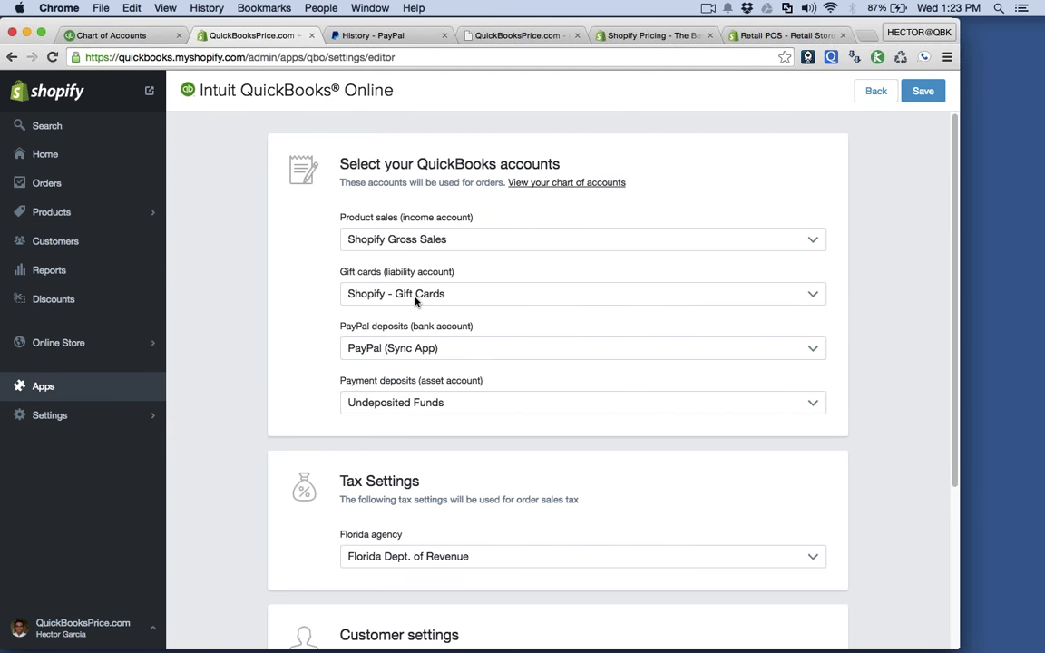
left_click(416, 302)
left_click(441, 295)
Step: Map PayPal deposits to PayPal (Sync App) and payment deposits to Undeposited Funds
left_click(436, 352)
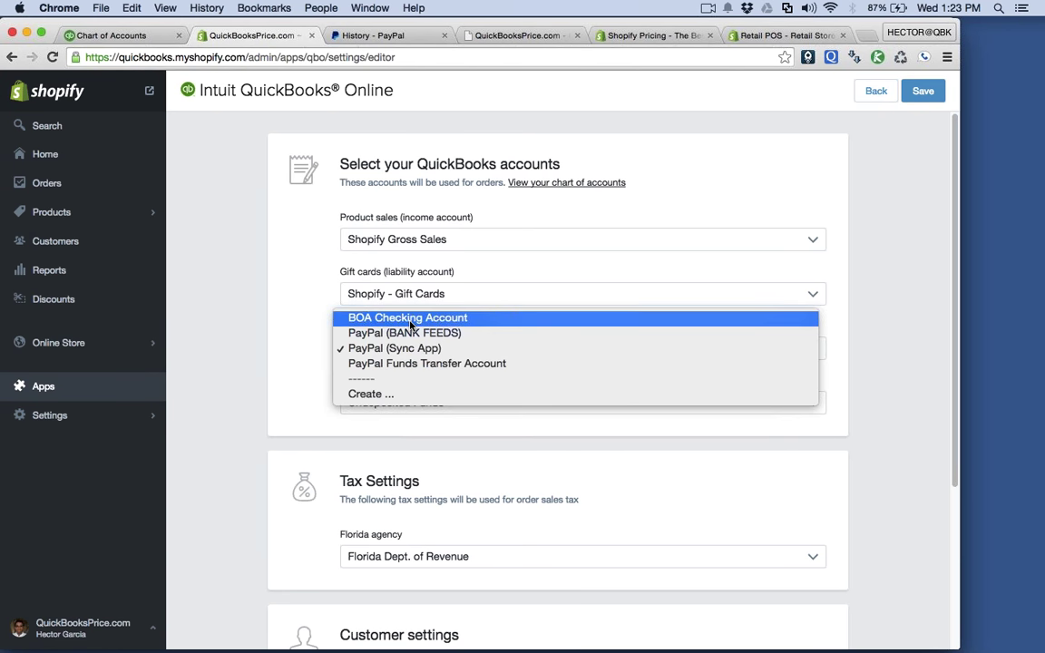
left_click(404, 352)
left_click(399, 350)
left_click(309, 356)
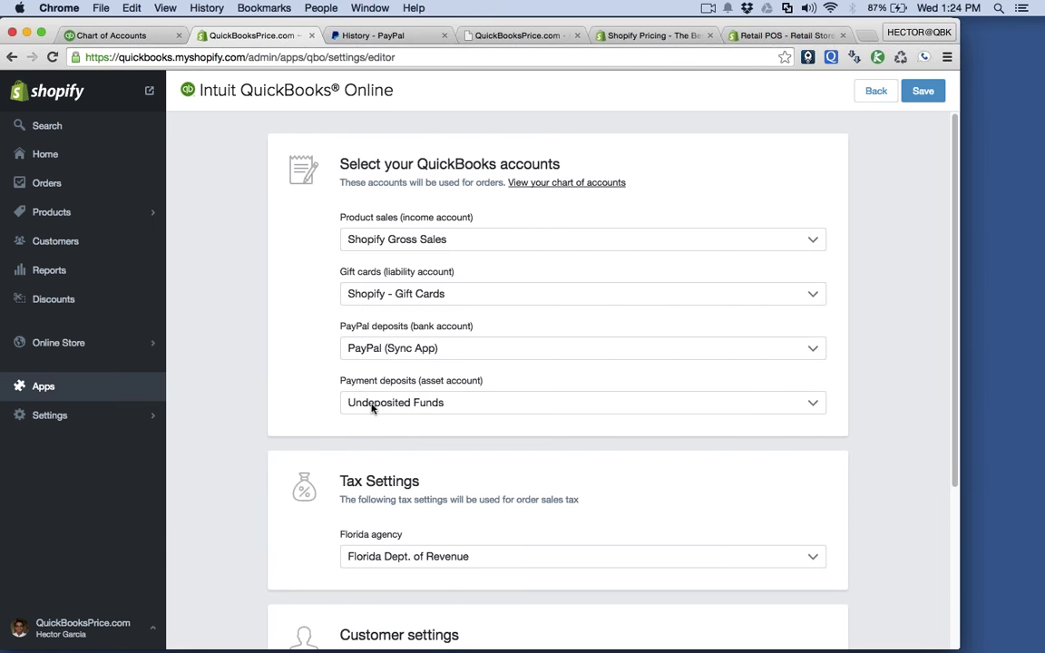
scroll(324, 402, "down", 1)
scroll(324, 402, "down", 1)
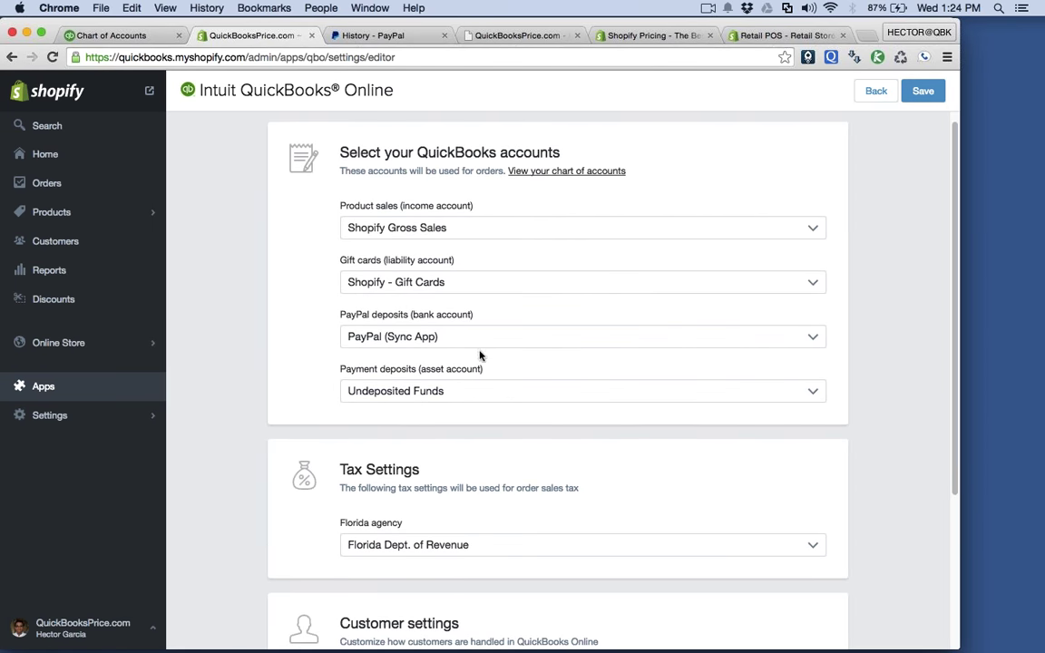
left_click(410, 396)
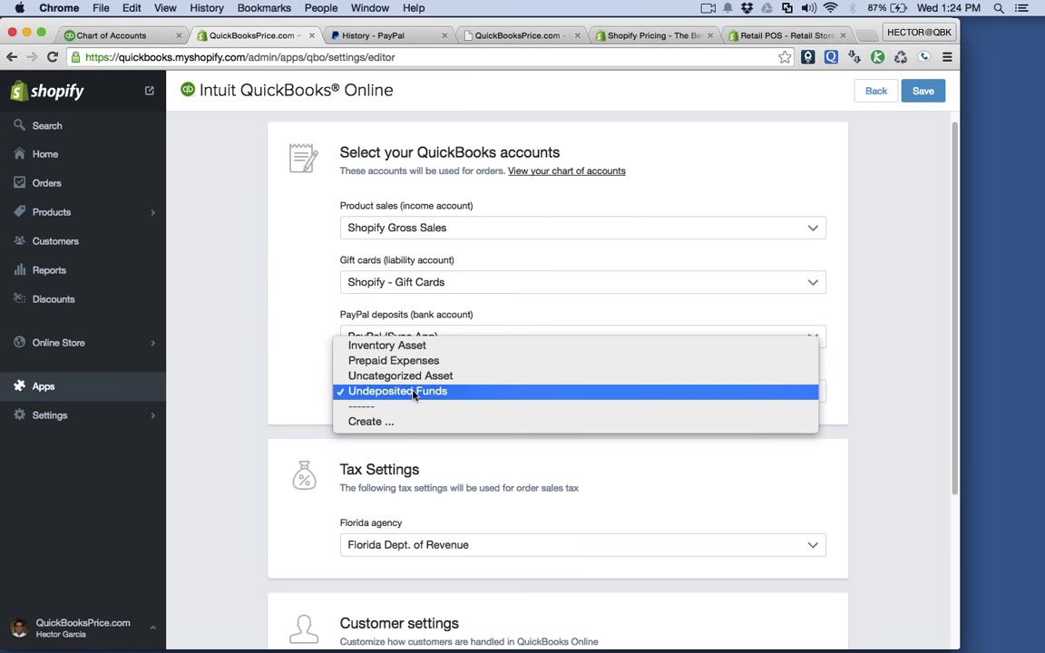
left_click(413, 396)
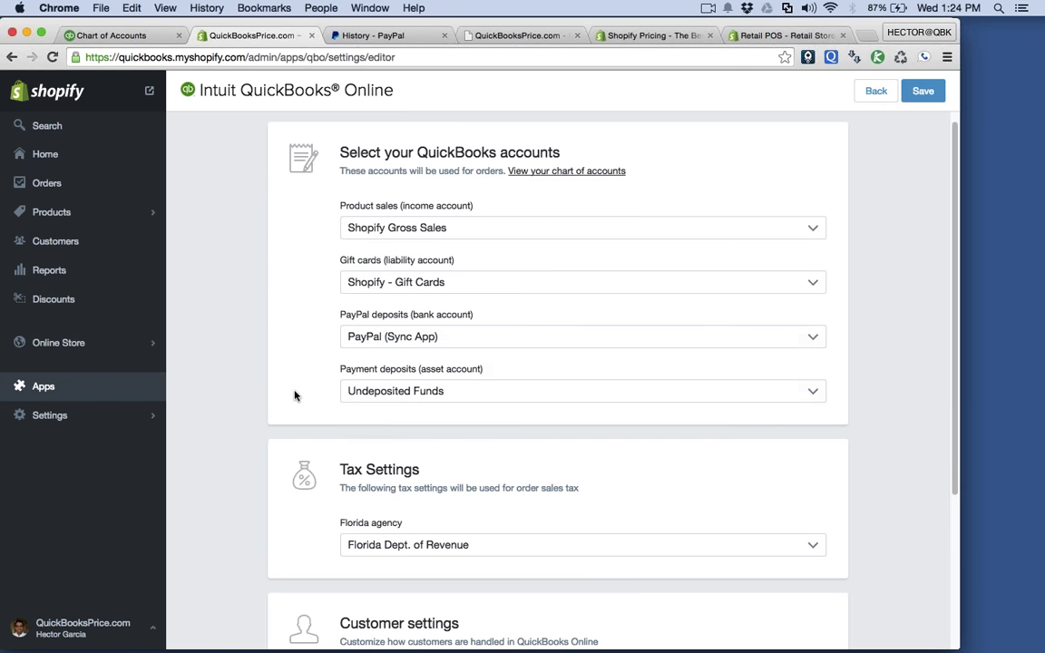
Step: Check the tax and customer settings and save the QuickBooks app configuration
scroll(294, 395, "down", 4)
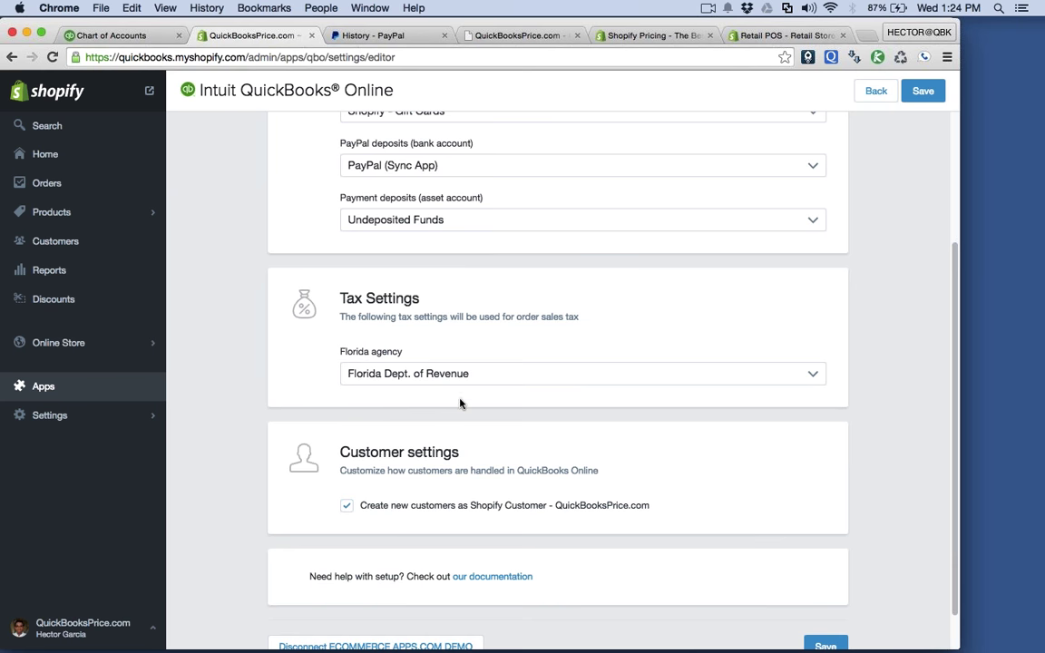
scroll(494, 367, "down", 1)
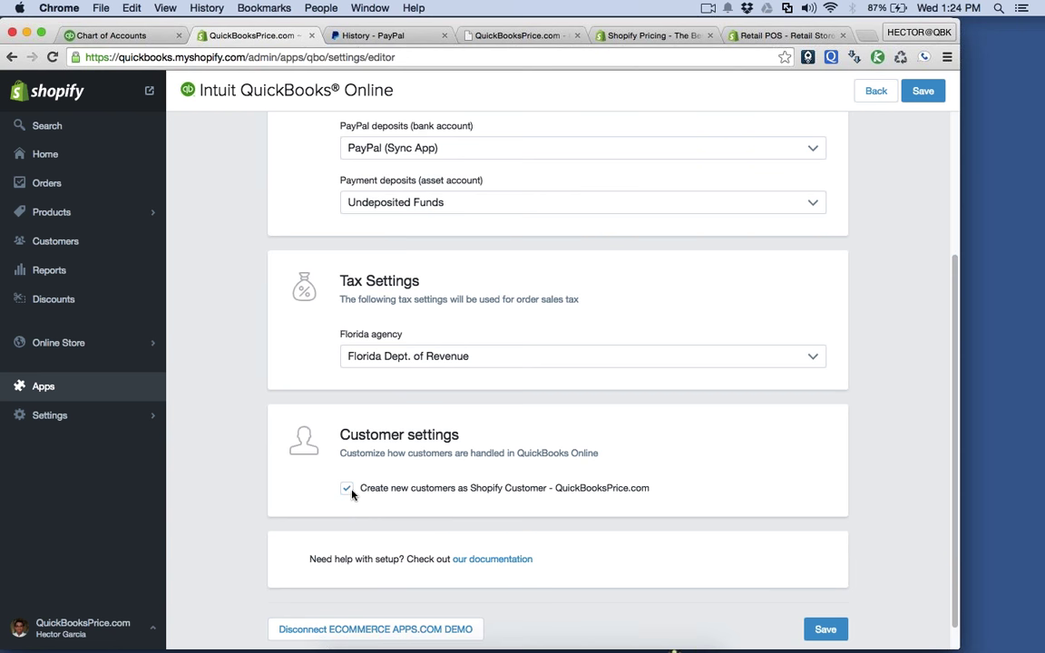
left_click(823, 627)
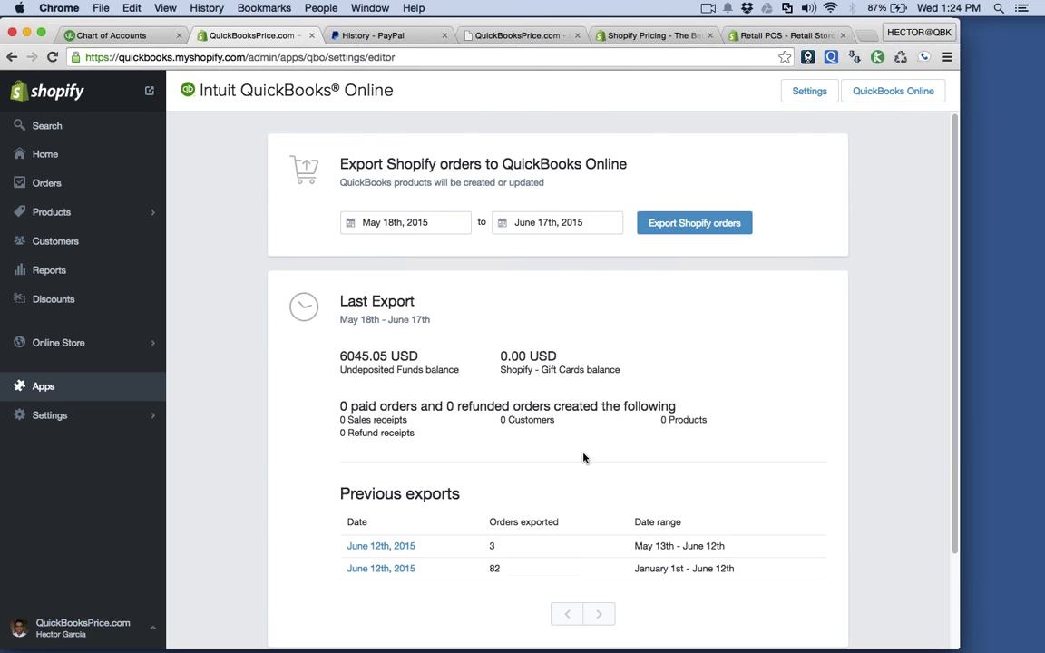
Step: Set the start date of the Shopify order export to January 1st, 2015
left_click(440, 227)
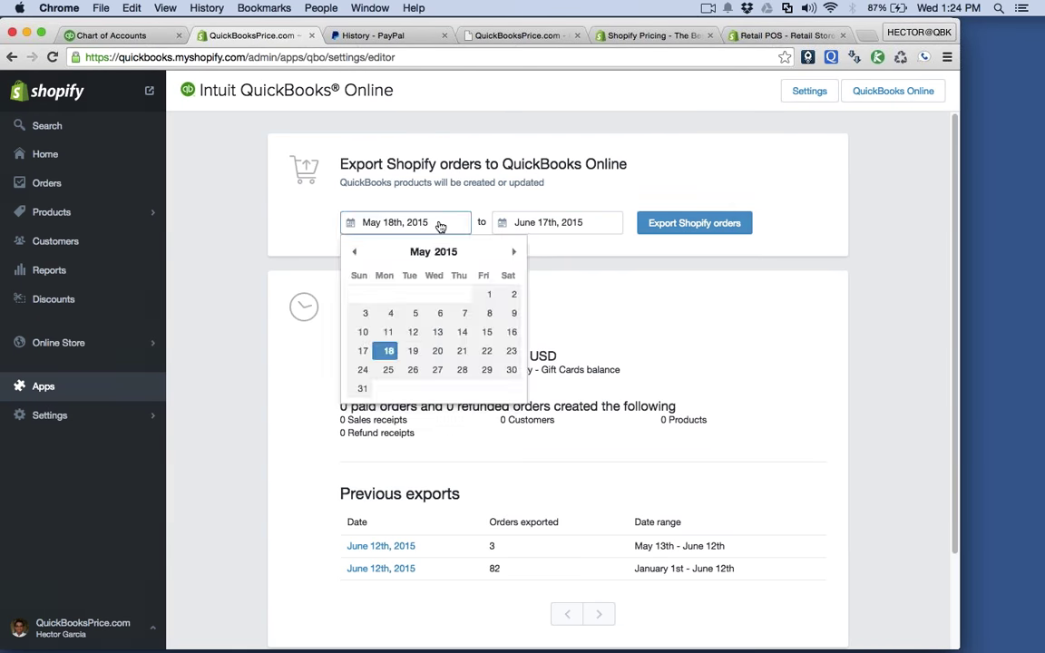
left_click(354, 252)
left_click(355, 252)
left_click(355, 252)
left_click(355, 252)
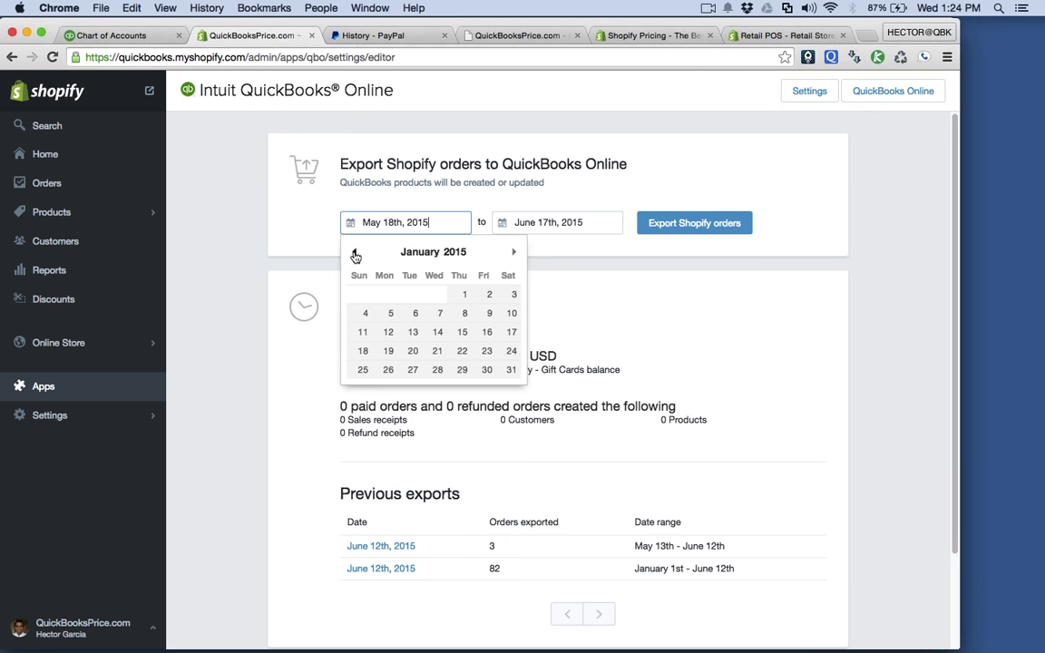
left_click(355, 252)
left_click(513, 253)
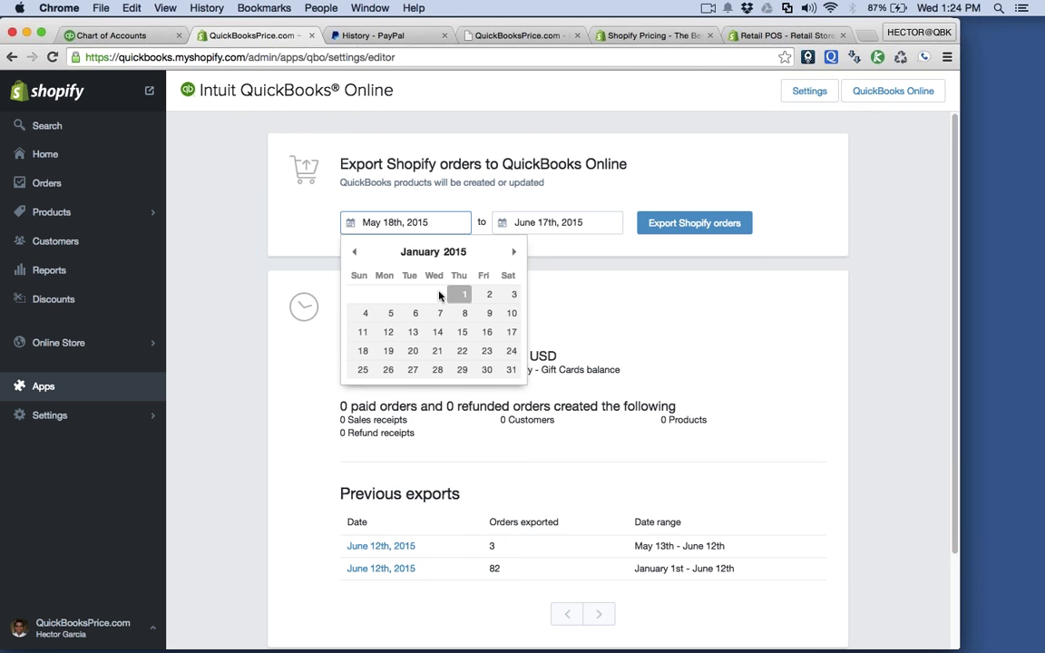
left_click(462, 294)
Step: Keep June 17th, 2015 as the end date and export the Shopify orders to QuickBooks Online
left_click(594, 225)
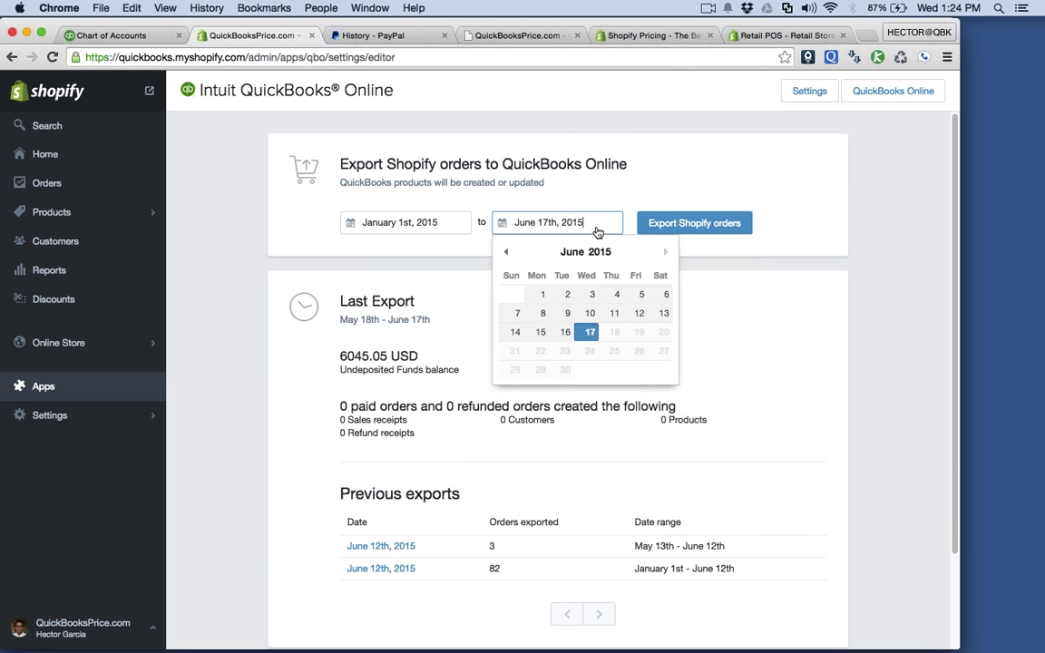
left_click(724, 225)
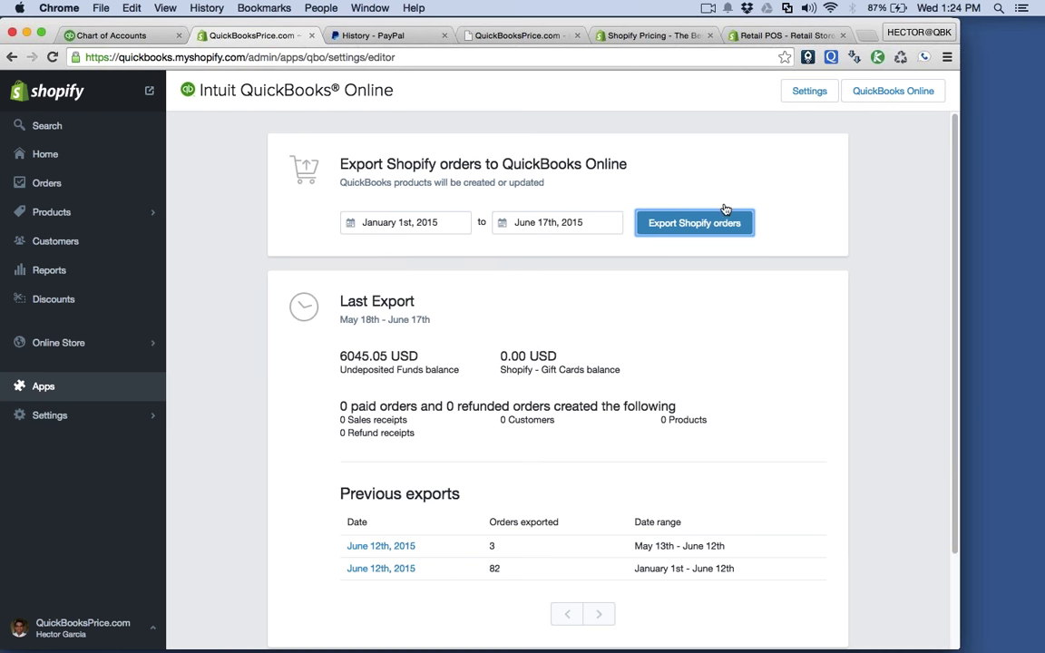
left_click(707, 229)
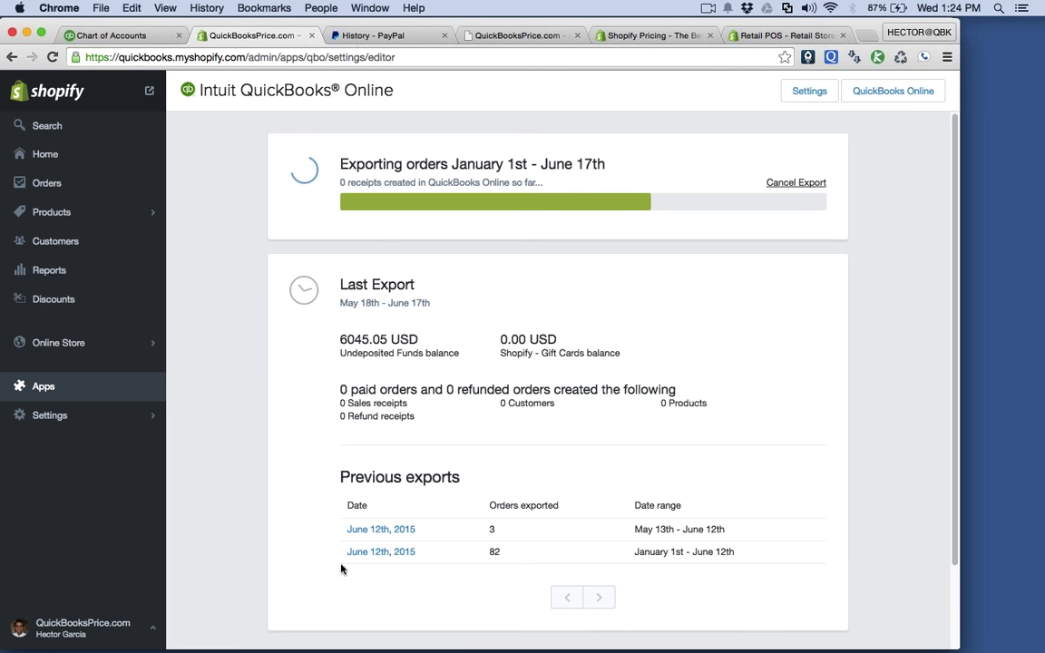
Step: Review the last export's summary and the list of previous exports
triple_click(355, 476)
left_click_drag(737, 526, 751, 583)
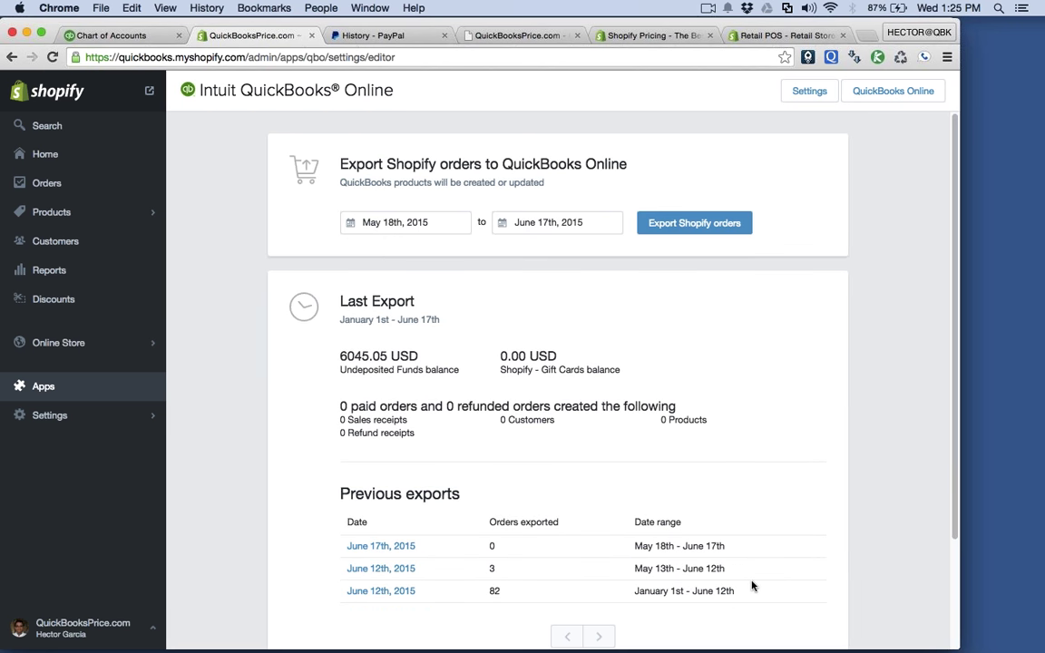
scroll(394, 542, "down", 2)
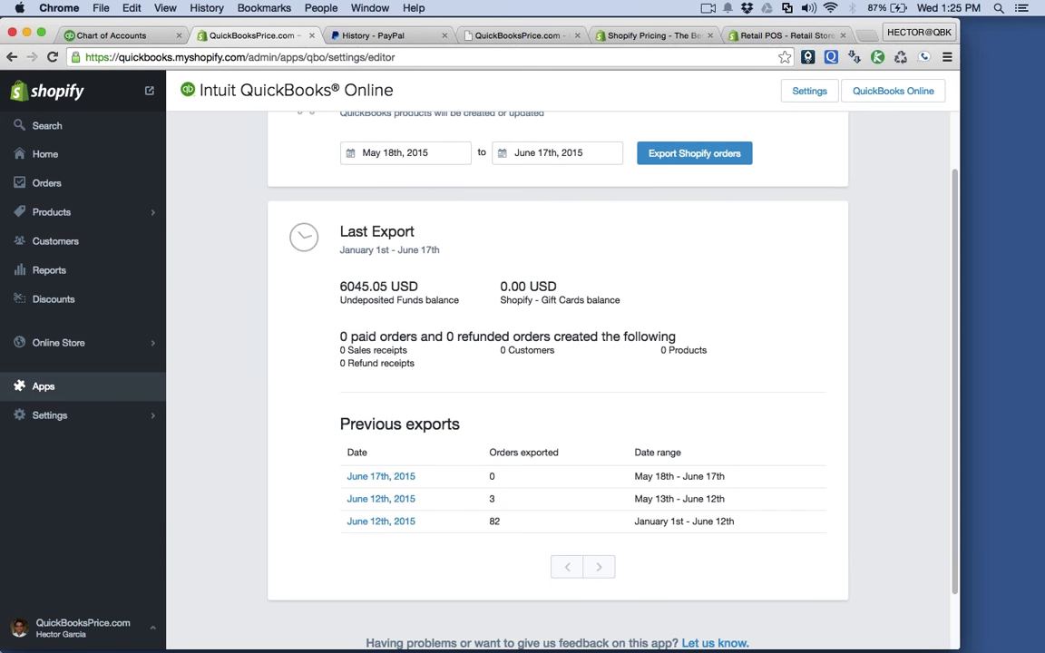
Step: Switch to QuickBooks Online and open the transaction list of the customer Shopify Customer - QuickBooksPrice.com
left_click(136, 35)
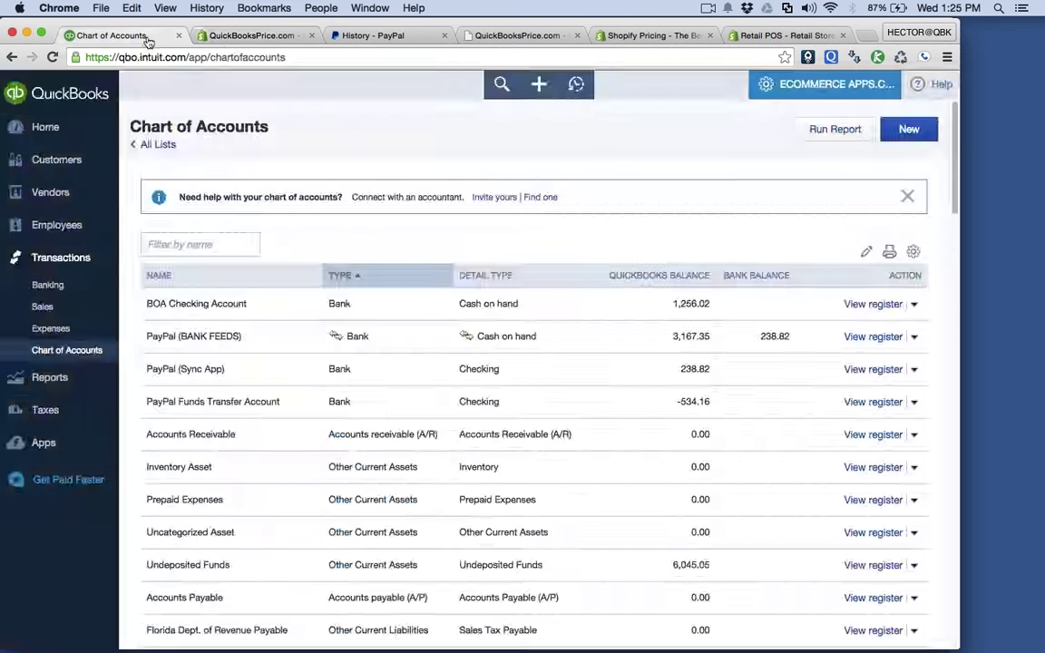
left_click(75, 160)
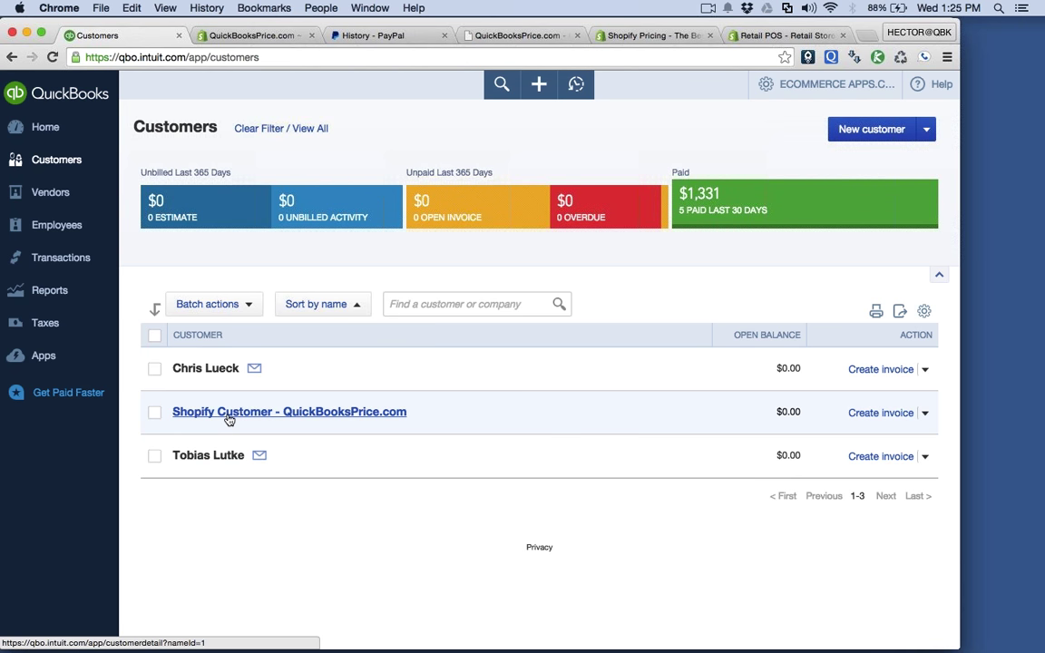
left_click(229, 413)
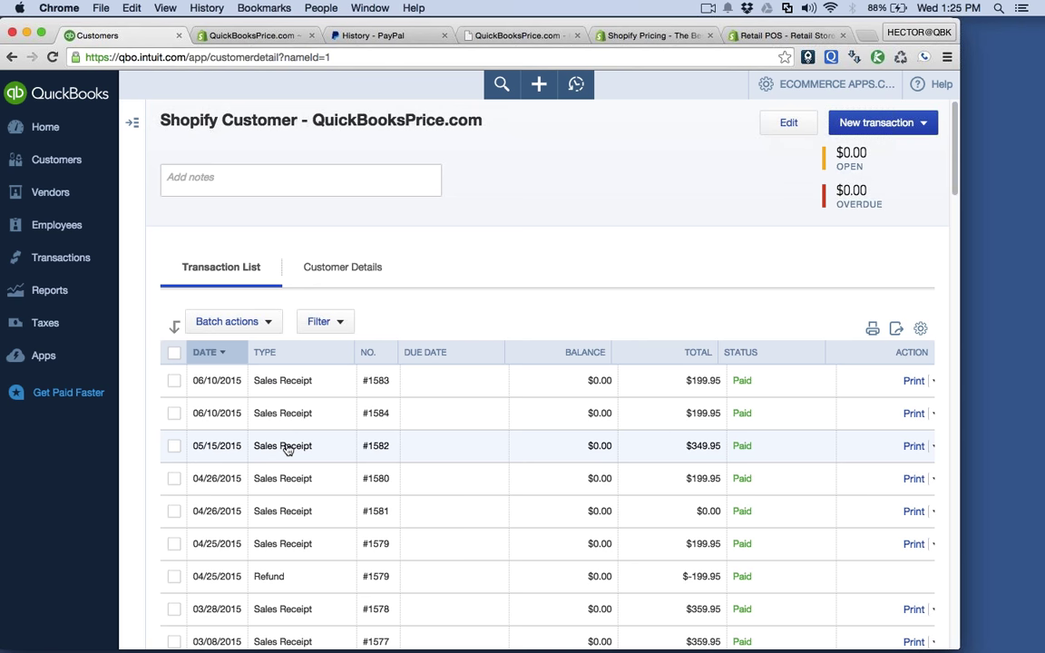
Step: Return to the Shopify app's settings and examine the option that creates new customers as the generic Shopify customer
left_click(277, 38)
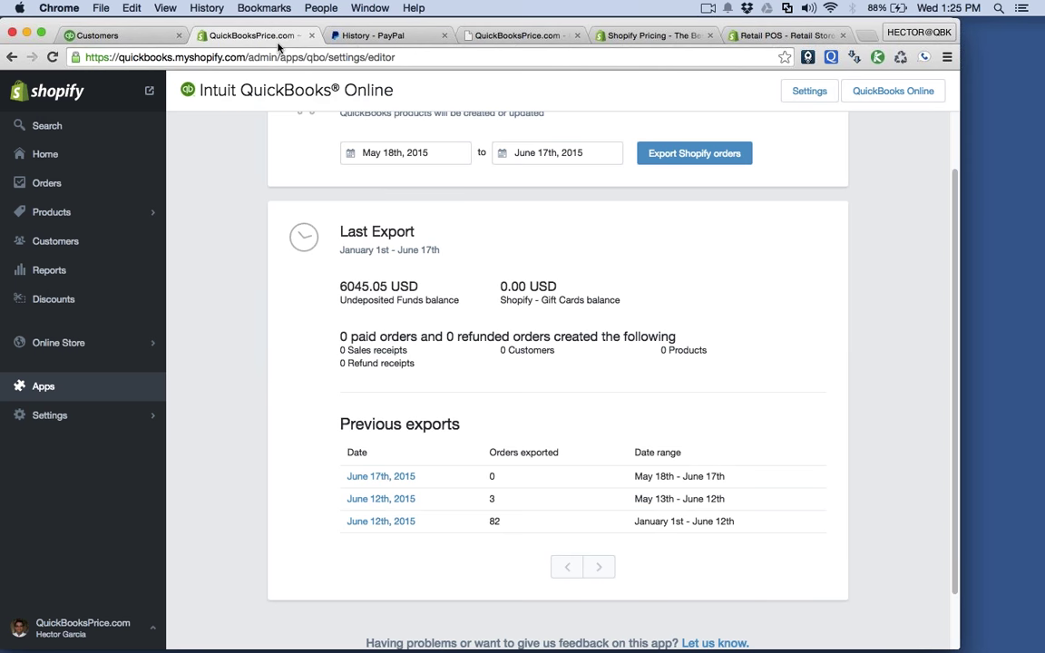
left_click(809, 95)
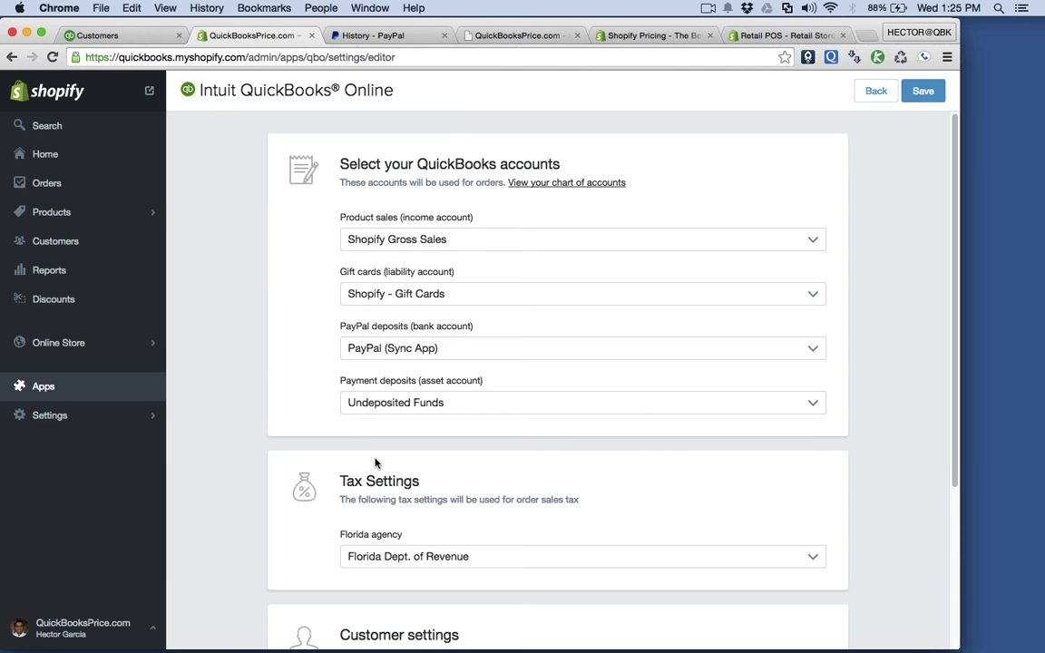
scroll(375, 462, "down", 5)
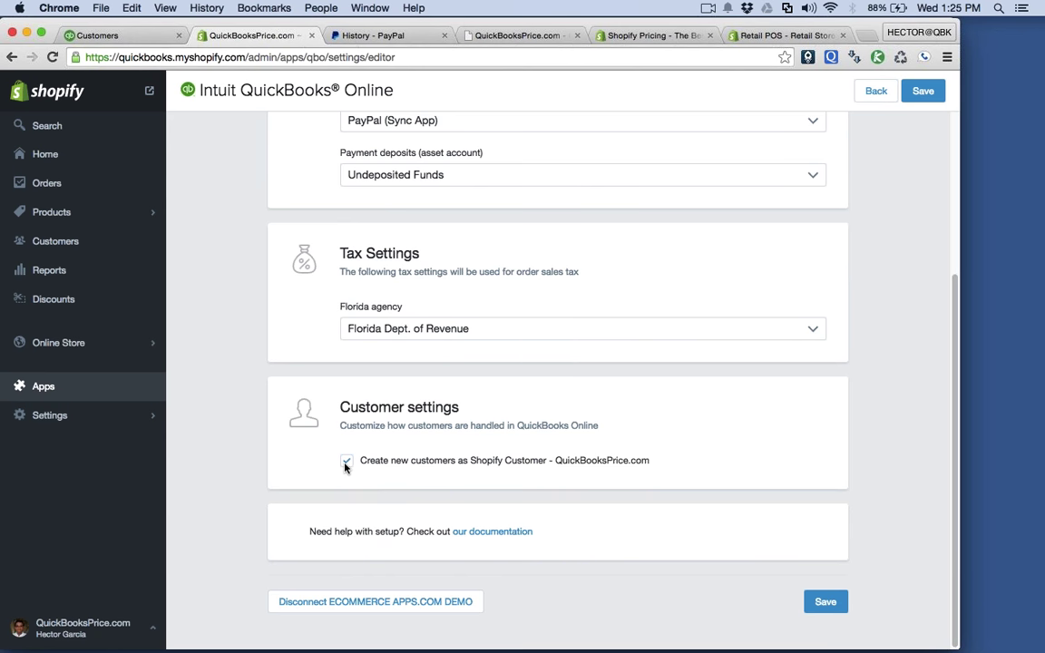
Step: Return to the Shopify customer's transactions in QuickBooks Online and open the first 06/10/2015 sales receipt
left_click(117, 39)
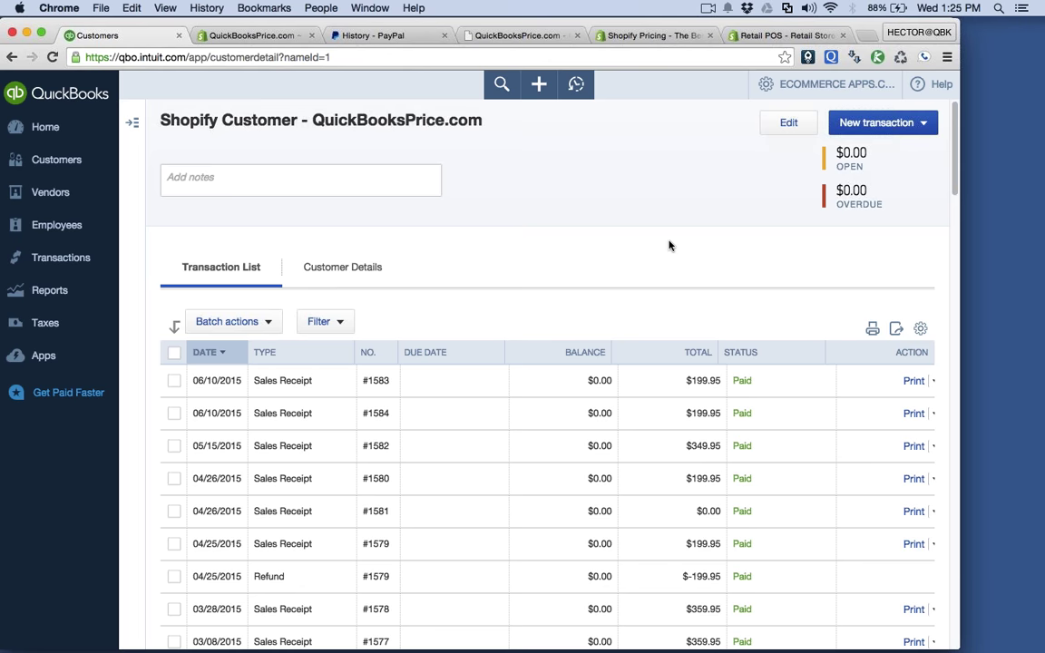
scroll(578, 309, "down", 3)
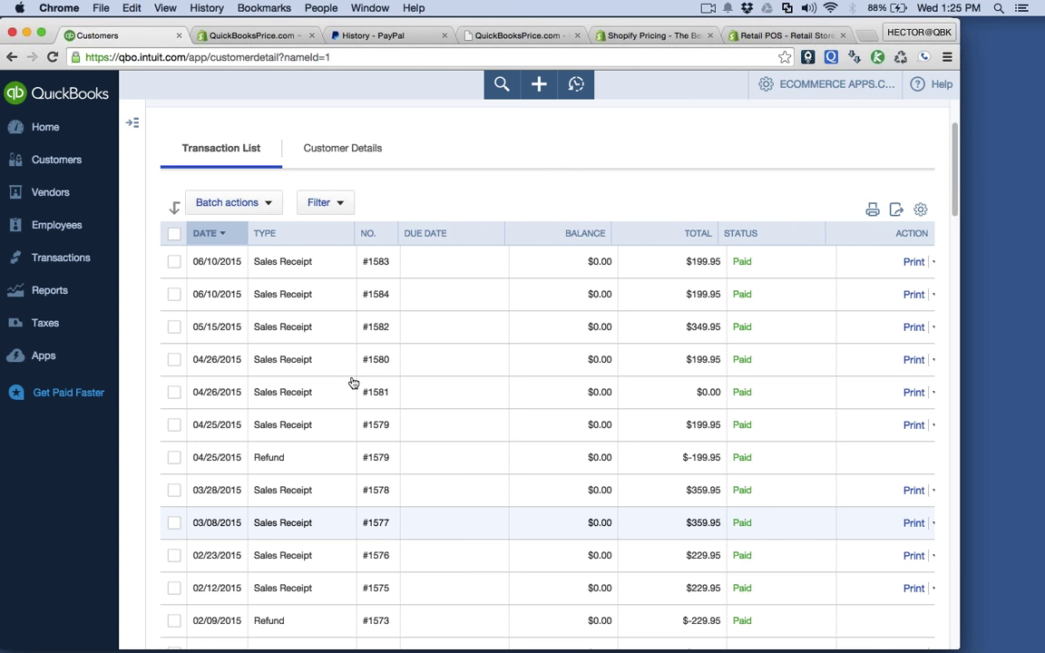
left_click(282, 263)
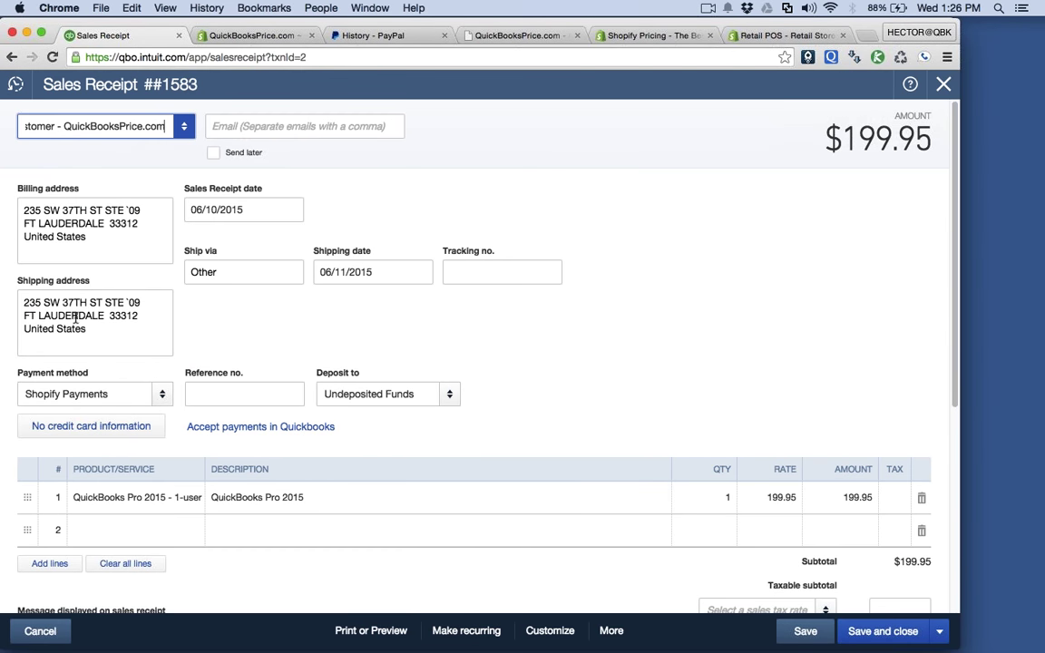
Step: Examine the sales receipt's billing address, product line and payment method
left_click(86, 218)
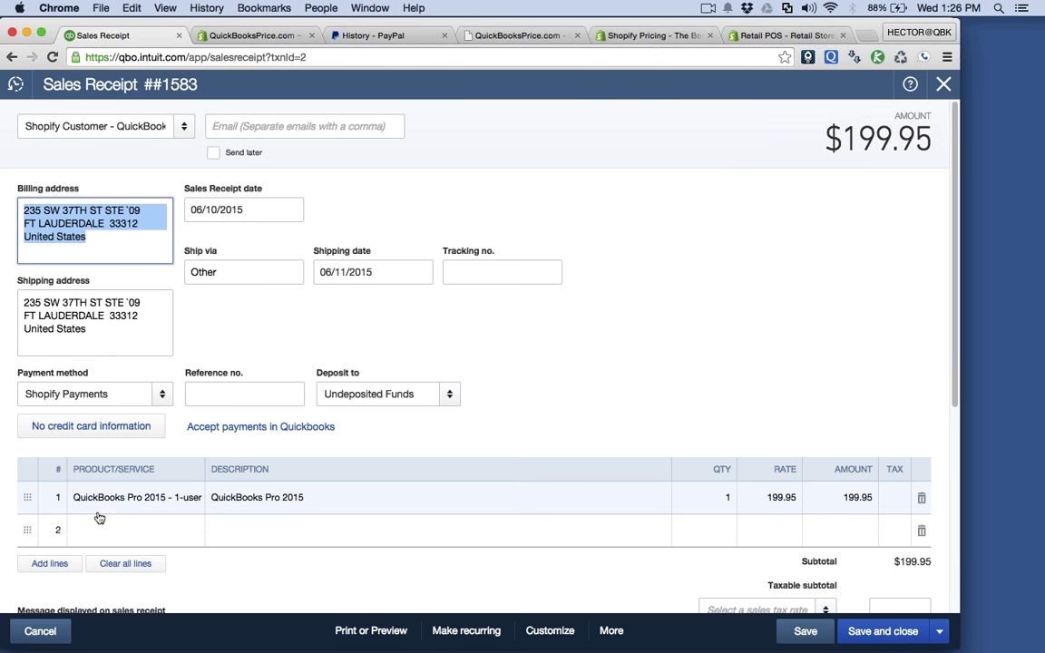
left_click(193, 499)
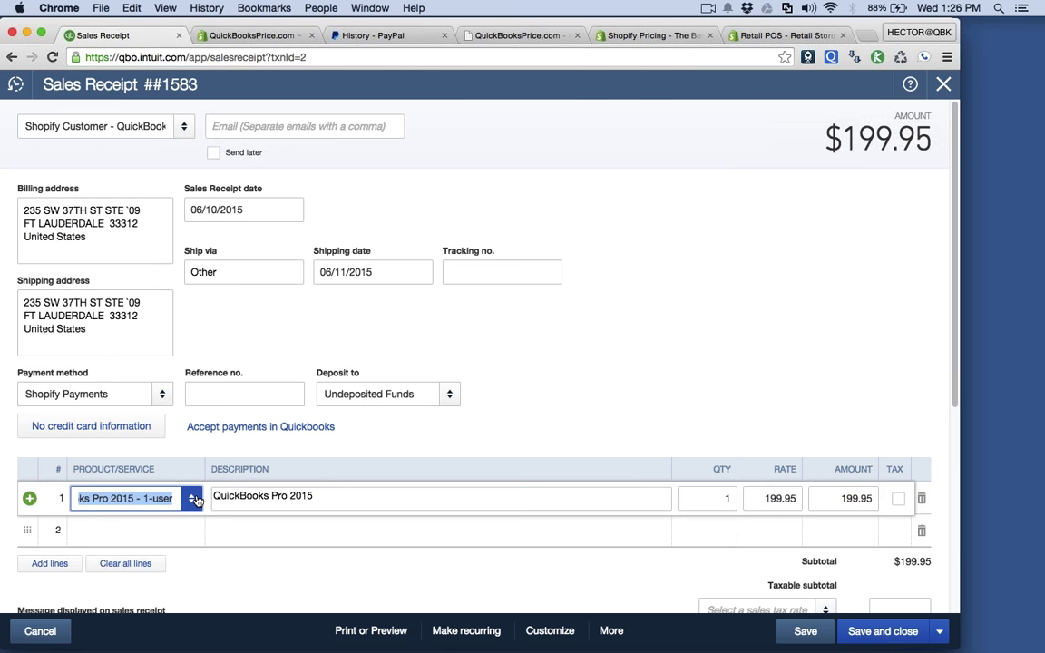
left_click(194, 499)
left_click(195, 499)
left_click(166, 502)
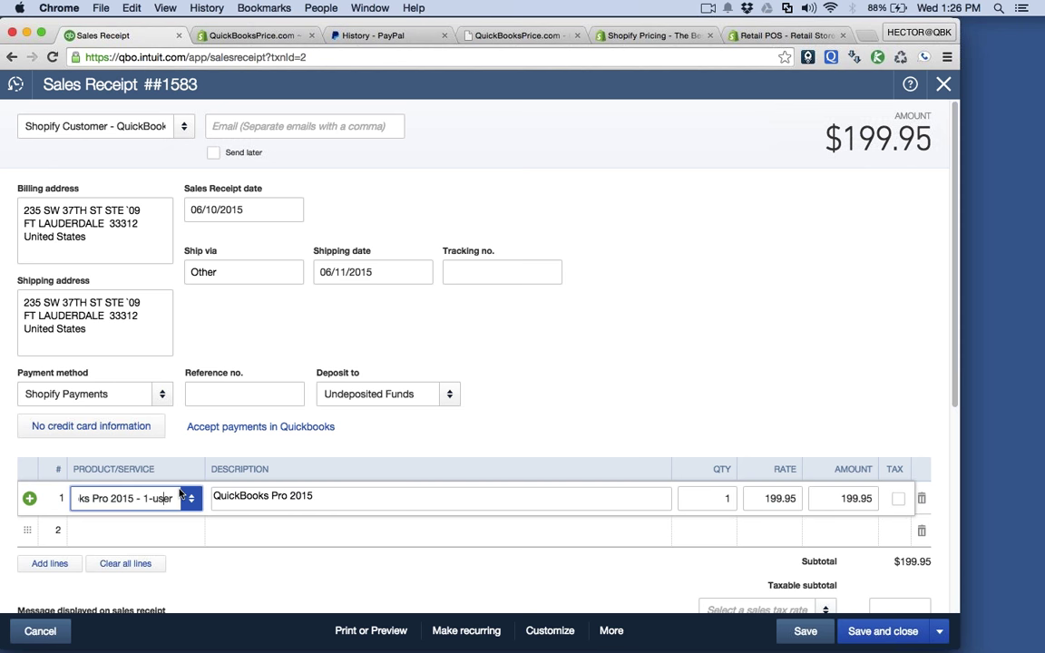
left_click(110, 394)
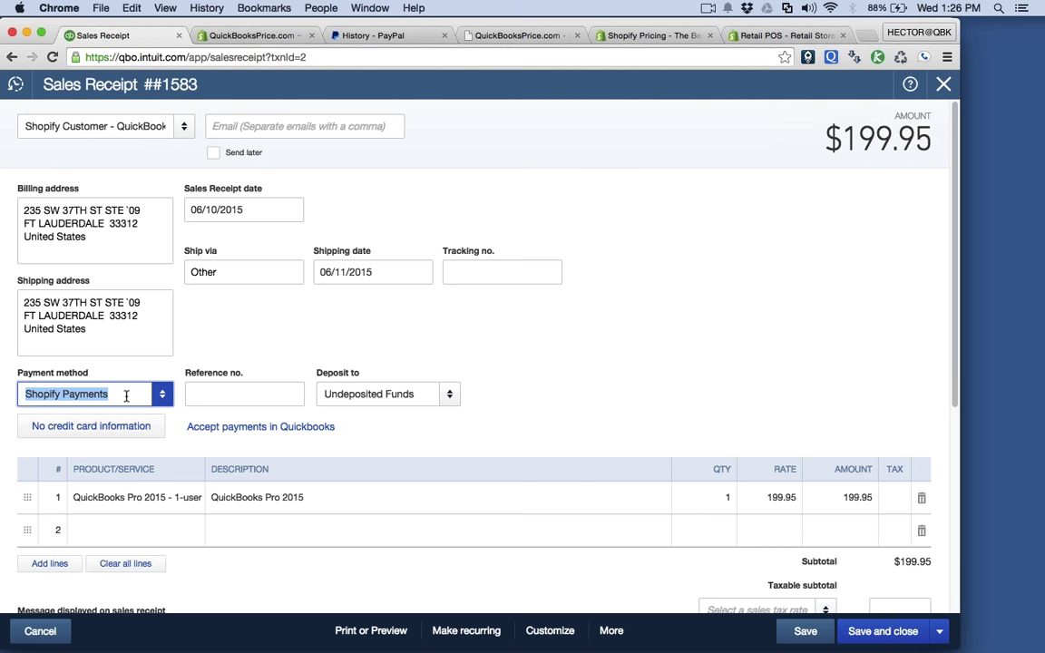
Step: Compare the deposit accounts of the two 06/10/2015 sales receipts and close both receipts without changes
left_click(417, 392)
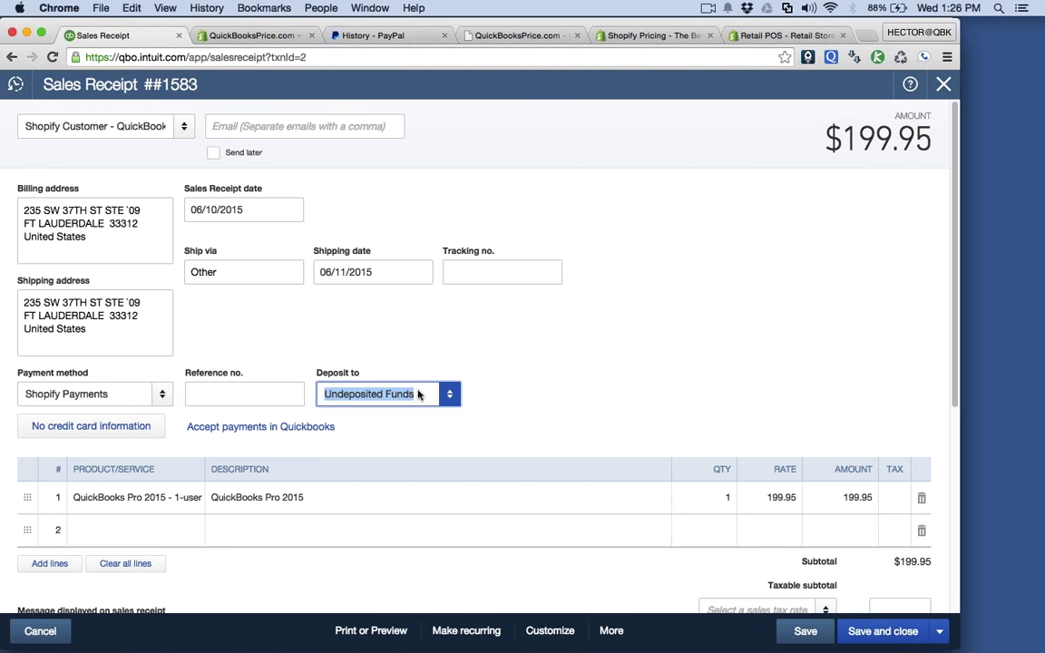
left_click(944, 85)
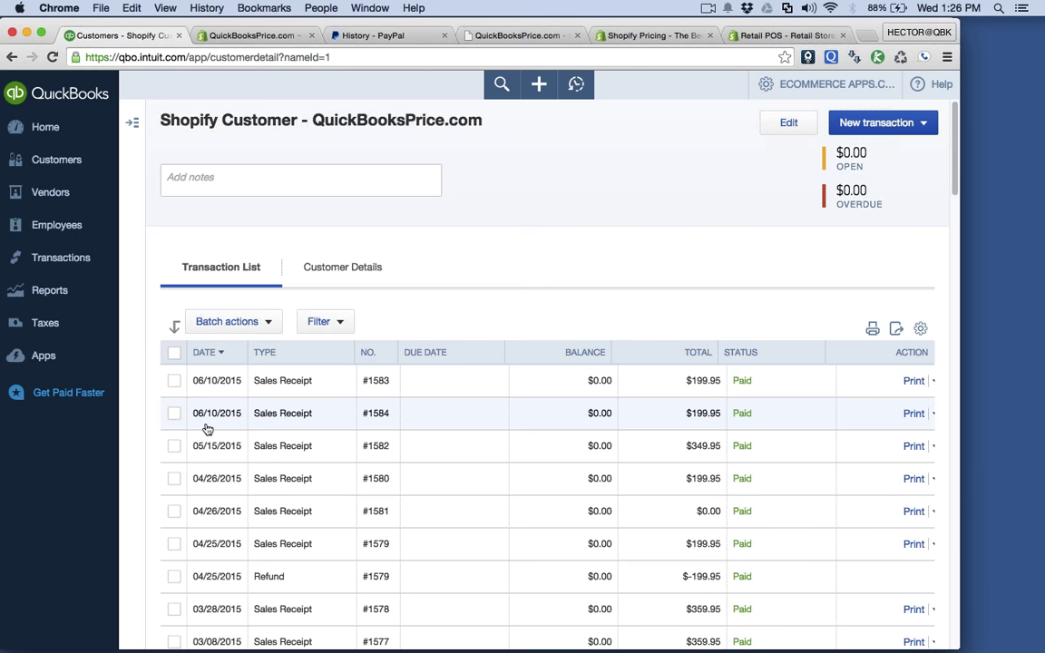
left_click(286, 413)
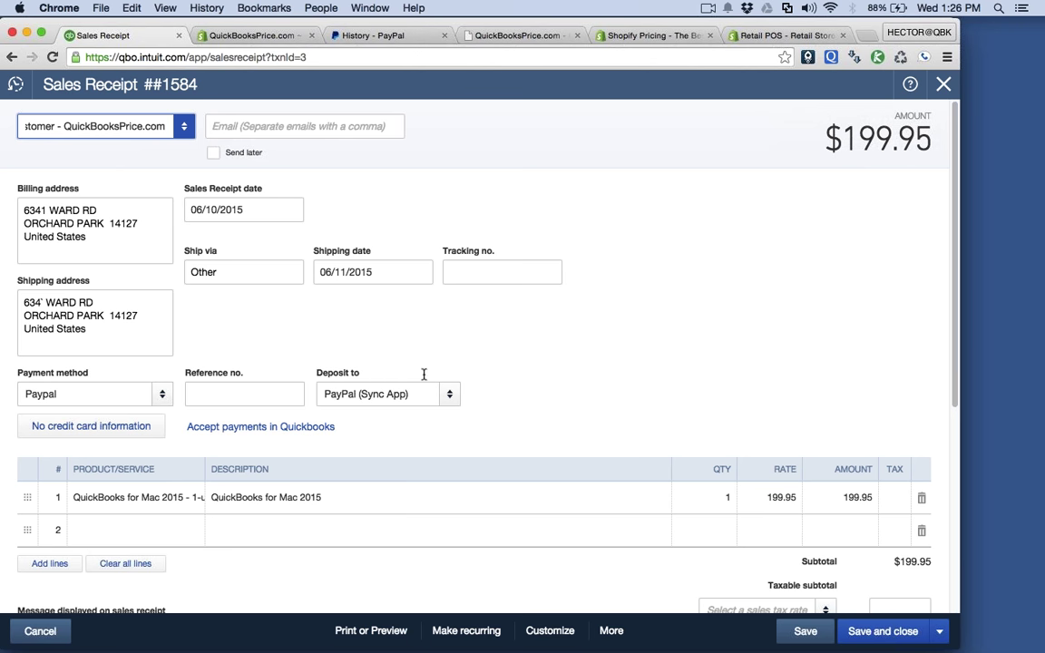
left_click(450, 395)
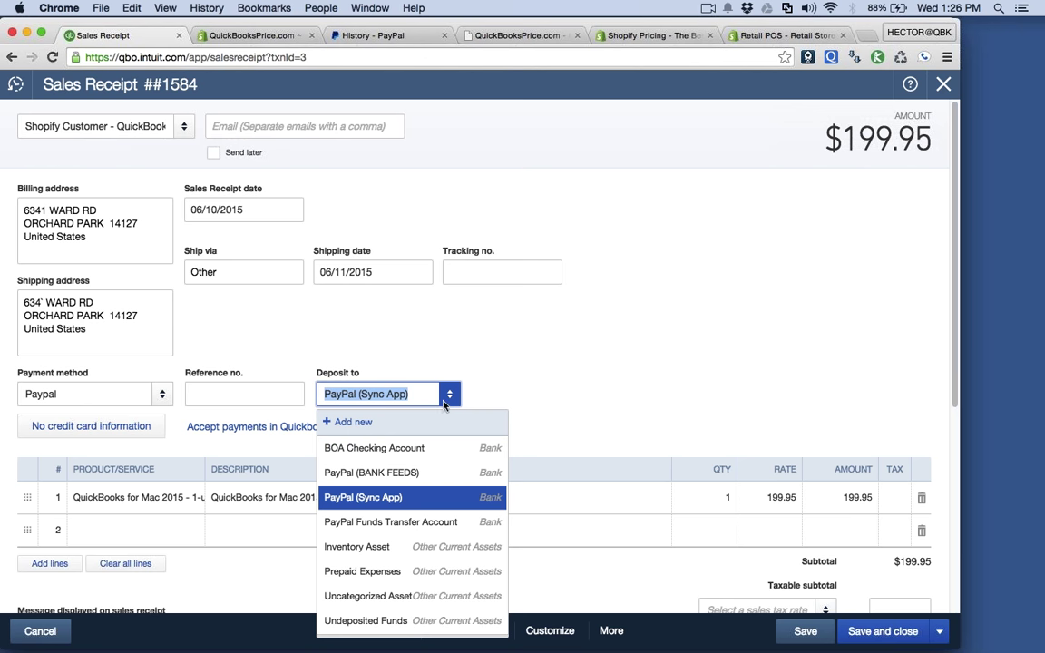
left_click(391, 501)
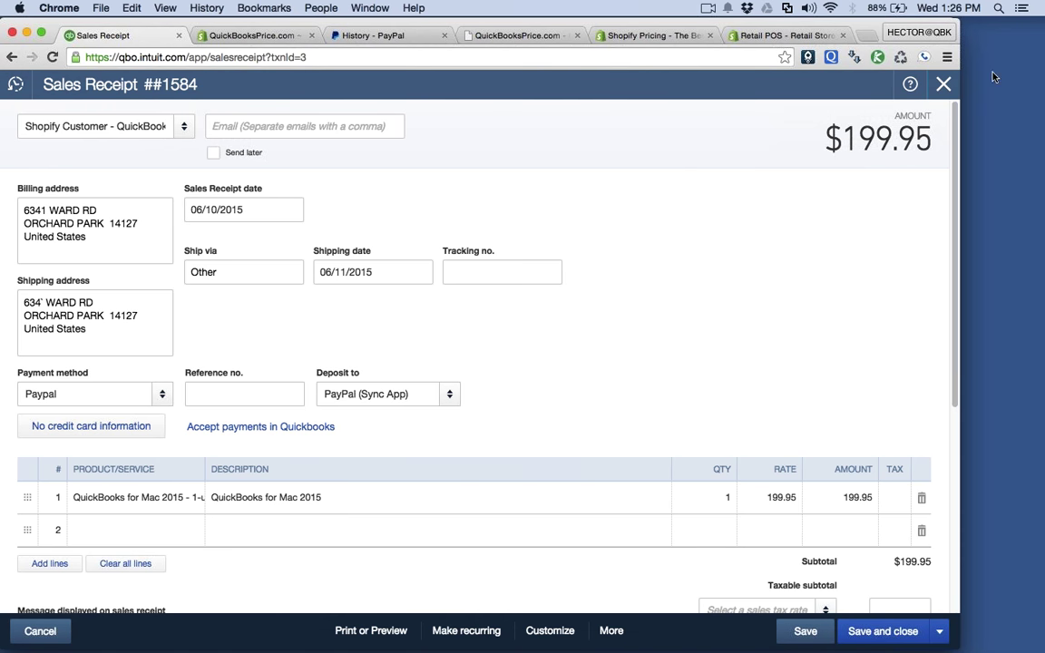
left_click(943, 84)
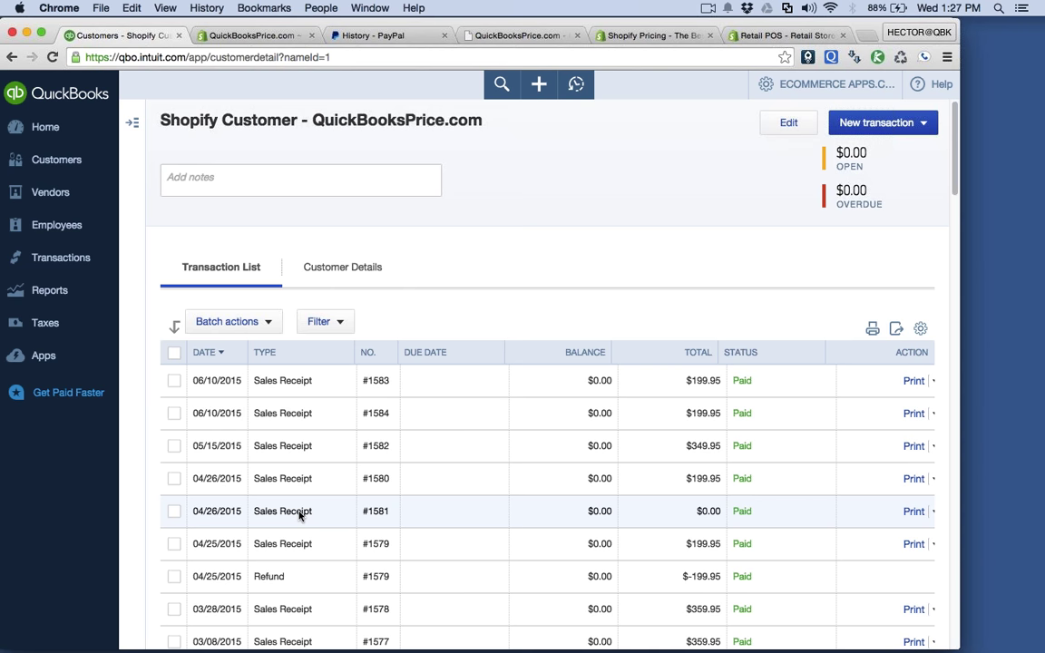
Step: Switch to the PowerPoint slide show, advance to the Bank Deposit slide and end the show
mouse_move(390, 630)
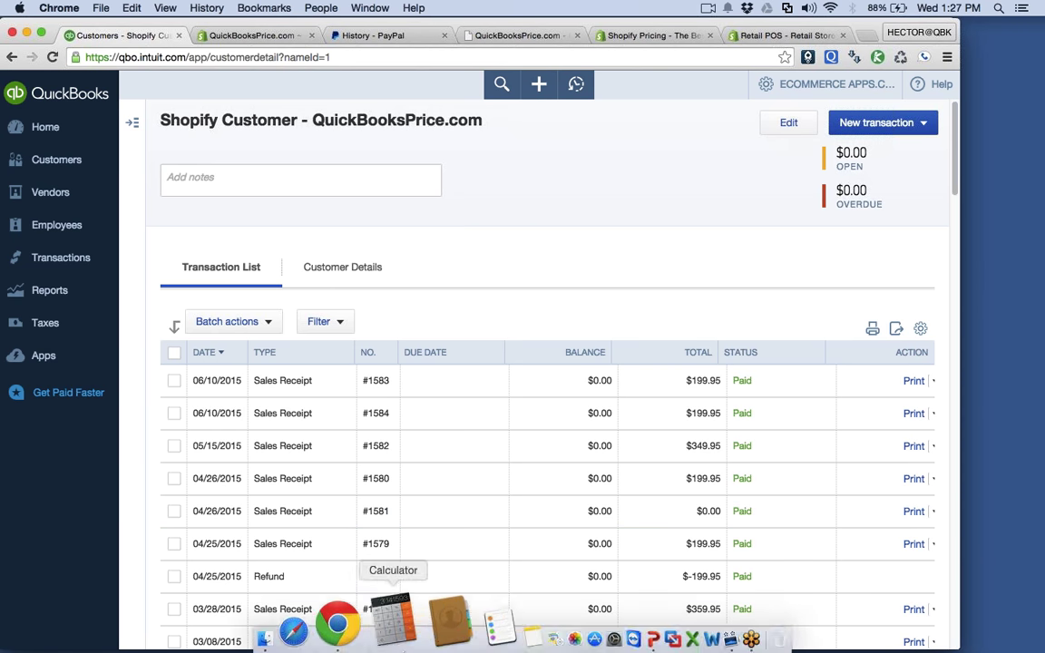
left_click(583, 630)
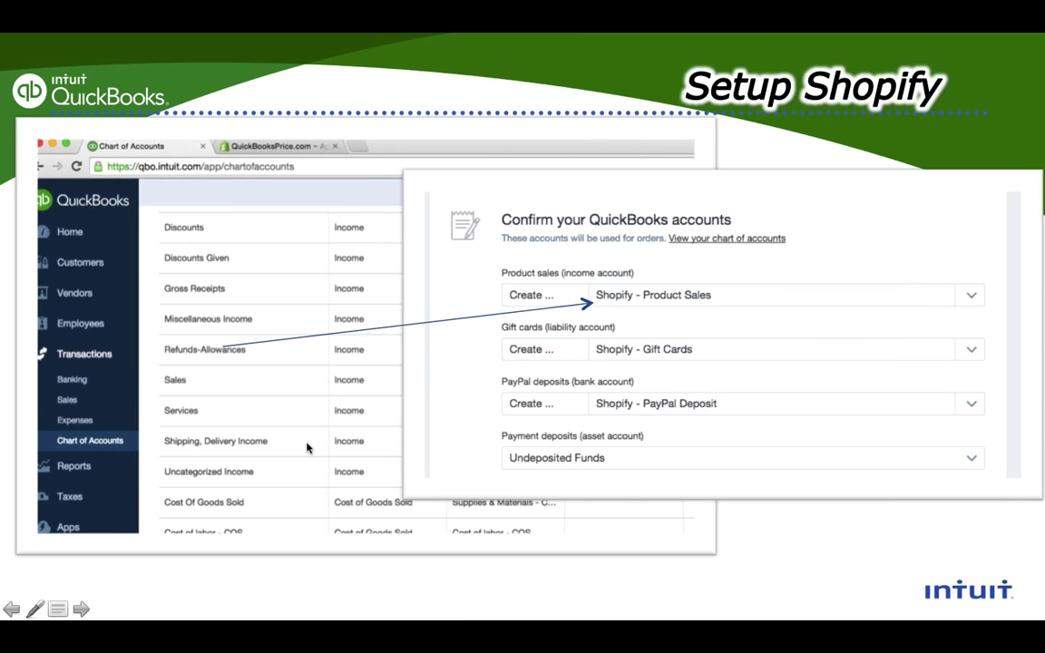
key("Right")
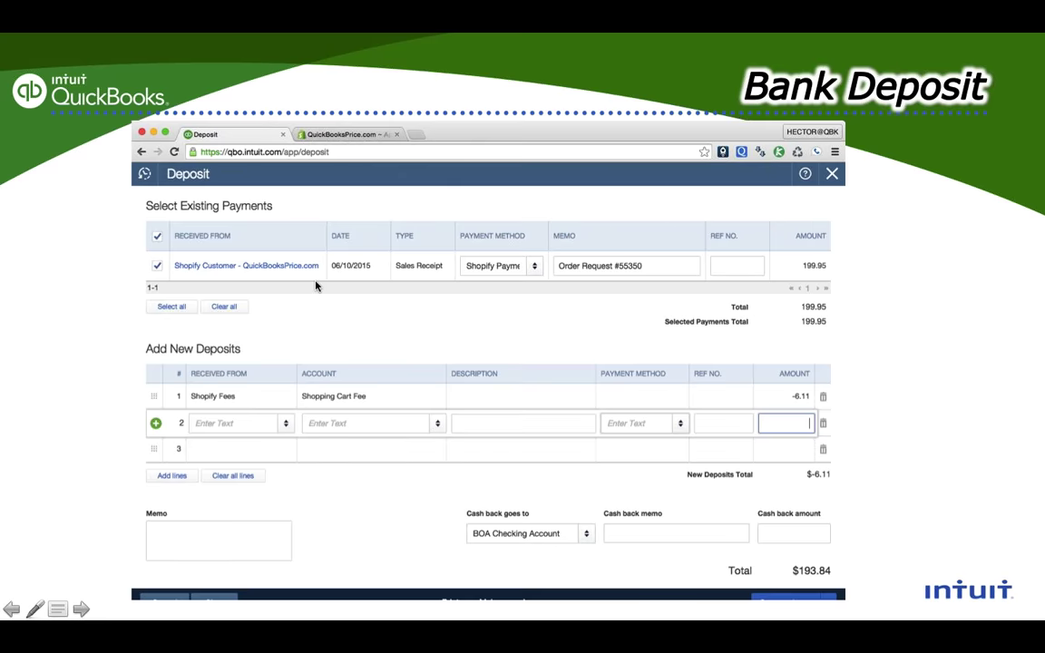
key("Escape")
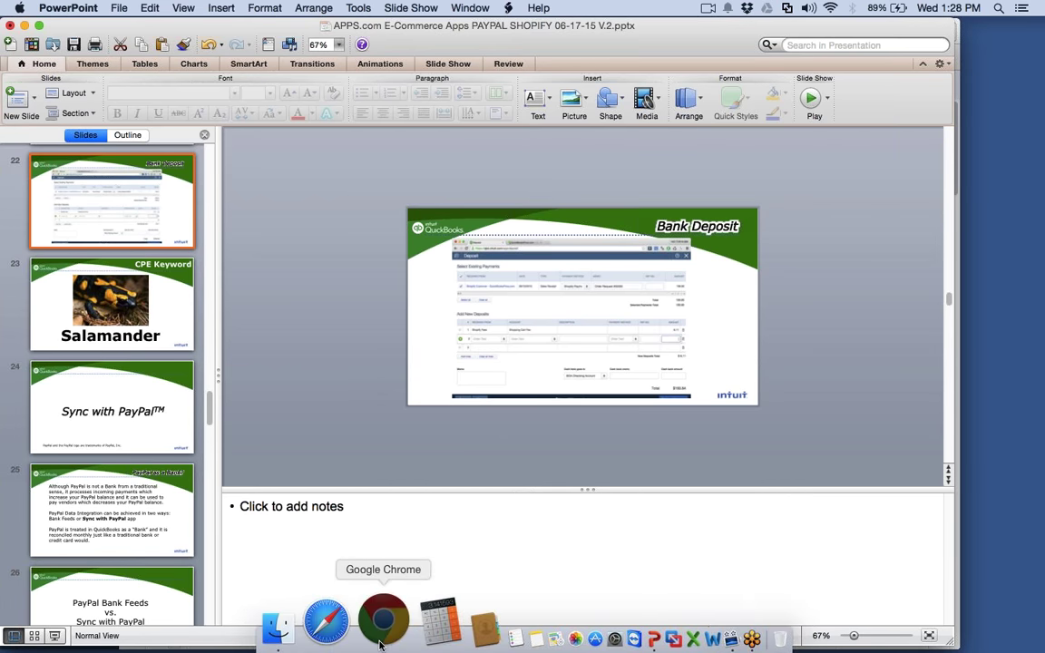
Step: Switch back to QuickBooks Online in Chrome and start a new bank deposit from the home page
left_click(382, 618)
left_click(65, 134)
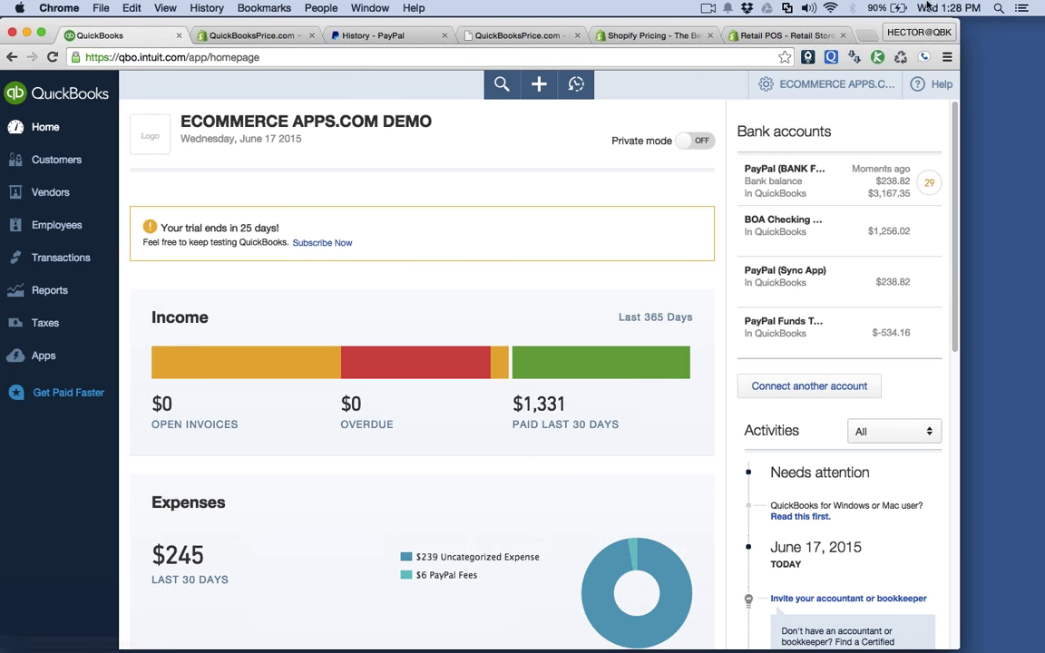
left_click(545, 91)
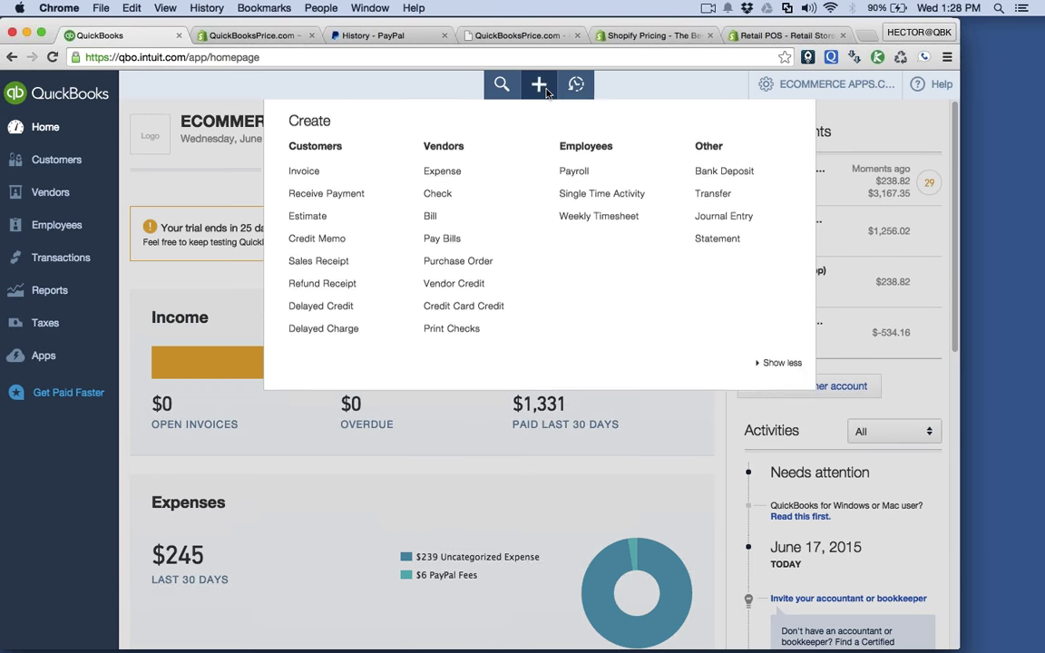
left_click(742, 199)
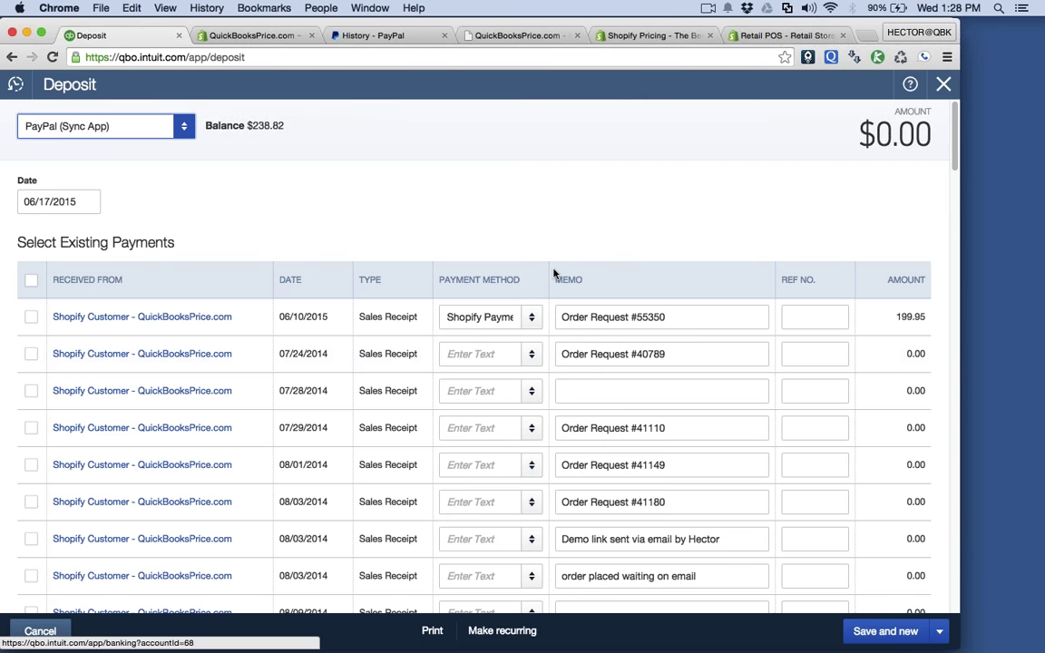
Step: Include the 03/28/2015 sales receipt and the 04/25/2015 sales receipt and refund in the deposit, and check the deposit total
scroll(102, 394, "down", 1)
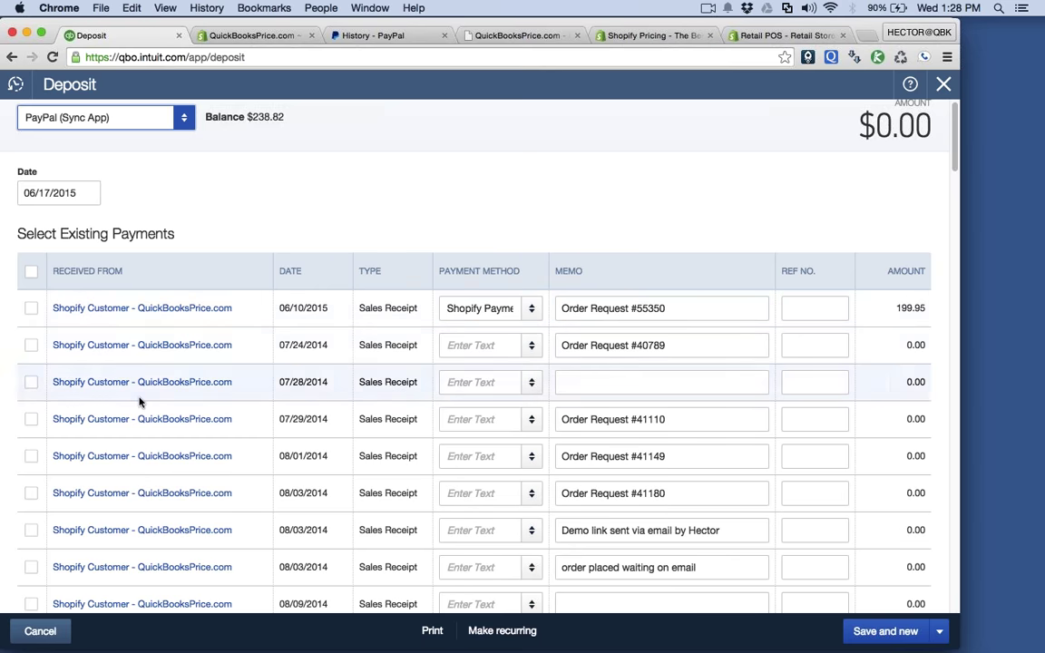
scroll(140, 401, "down", 20)
scroll(141, 397, "up", 15)
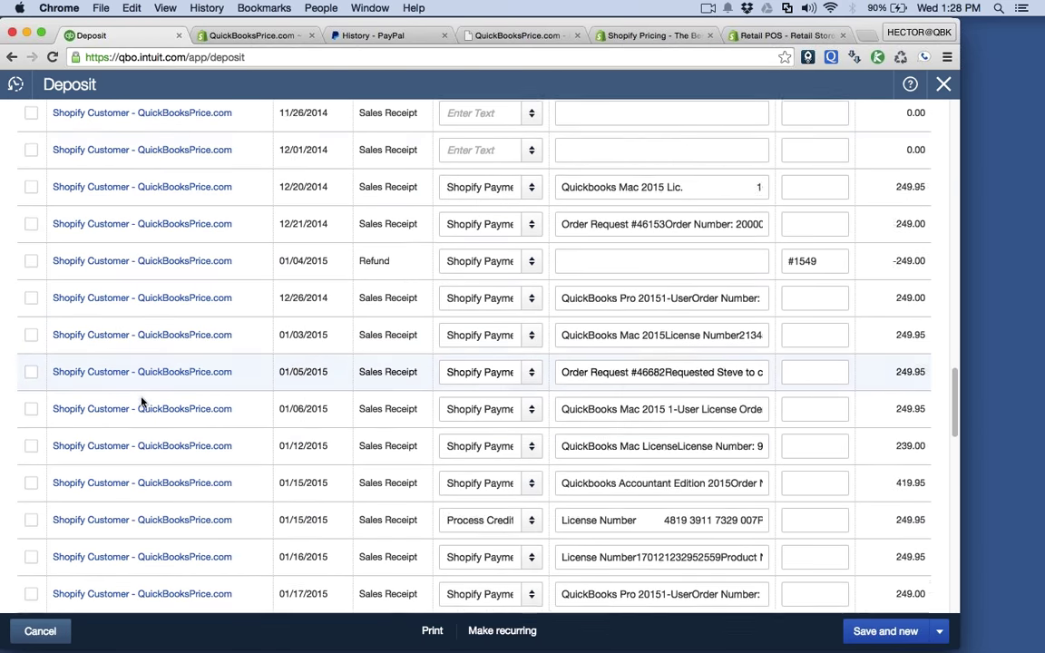
scroll(33, 530, "down", 10)
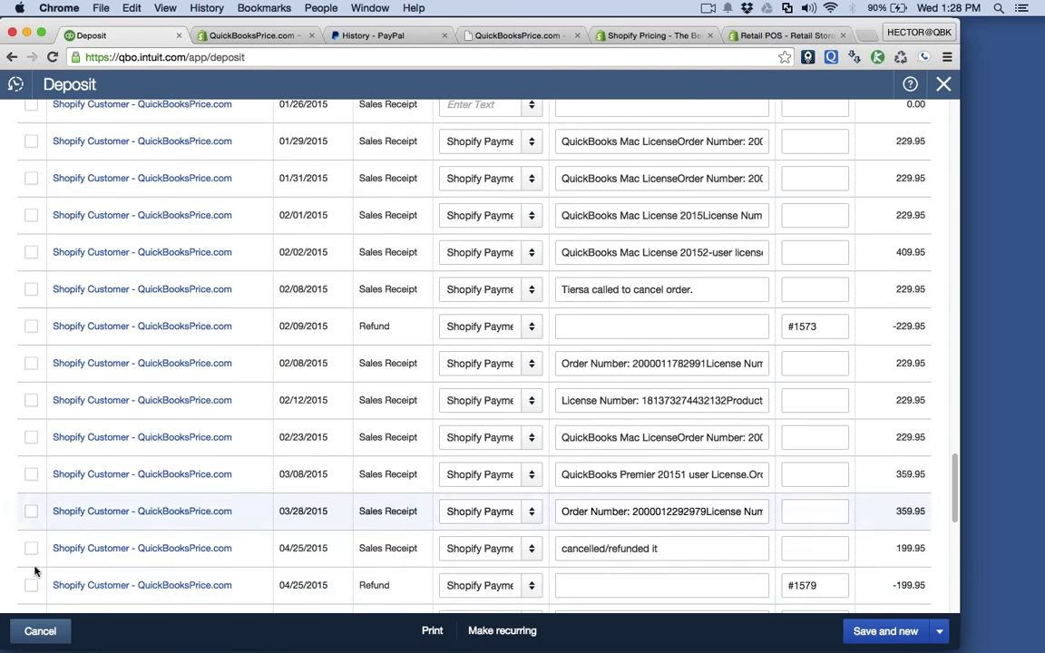
left_click(30, 585)
left_click(31, 548)
left_click(31, 510)
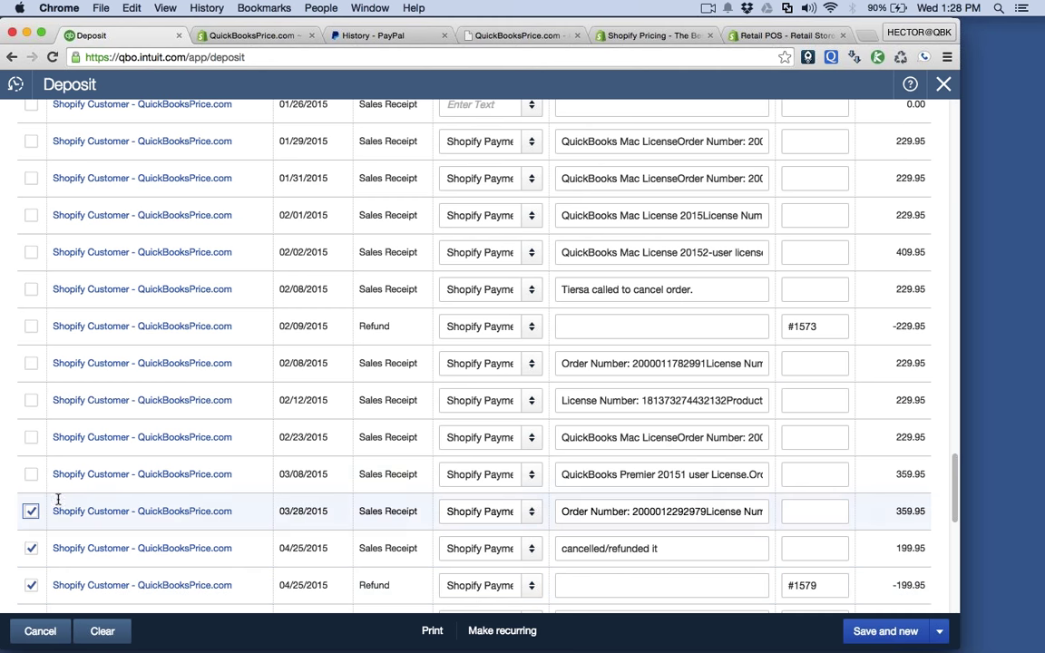
scroll(680, 372, "down", 15)
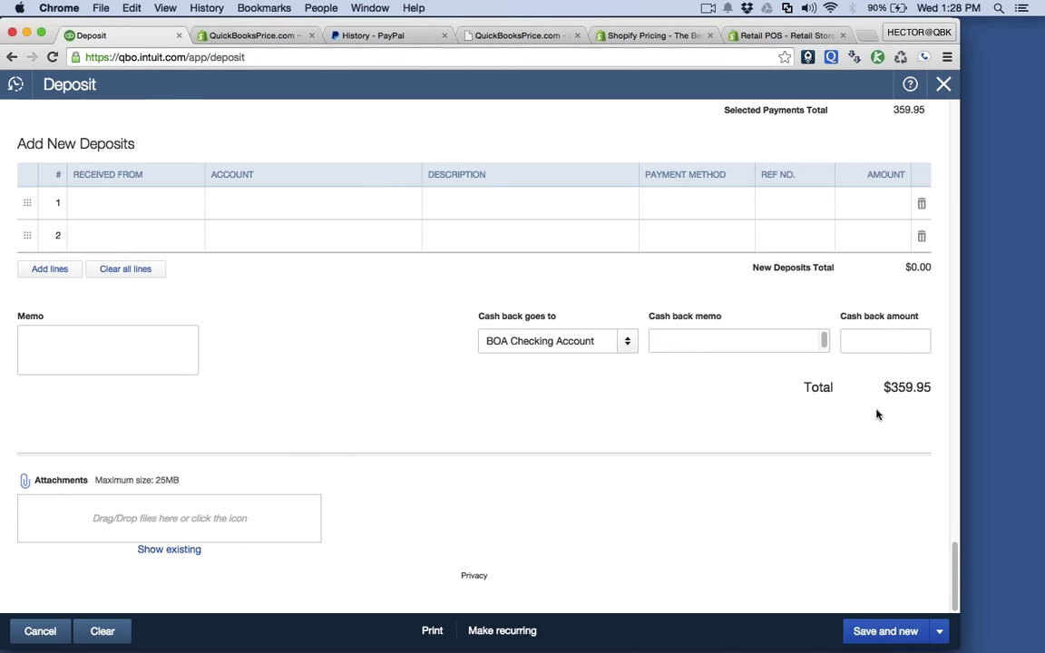
left_click_drag(888, 387, 927, 388)
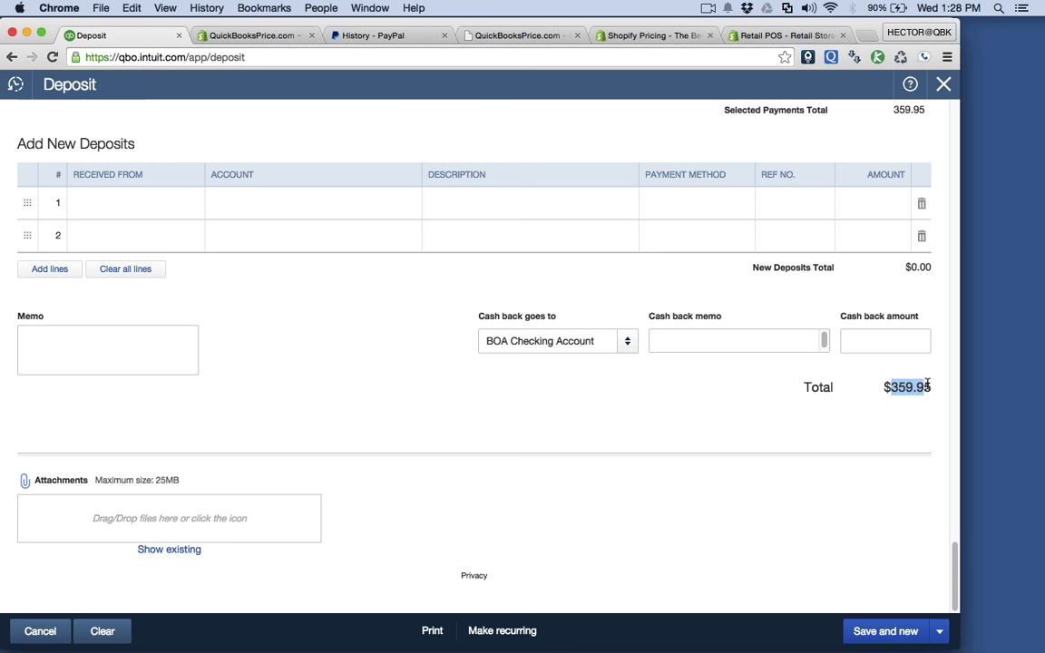
Step: Enter Shopify Fee as a new account on the first line of the new deposits
scroll(916, 403, "up", 1)
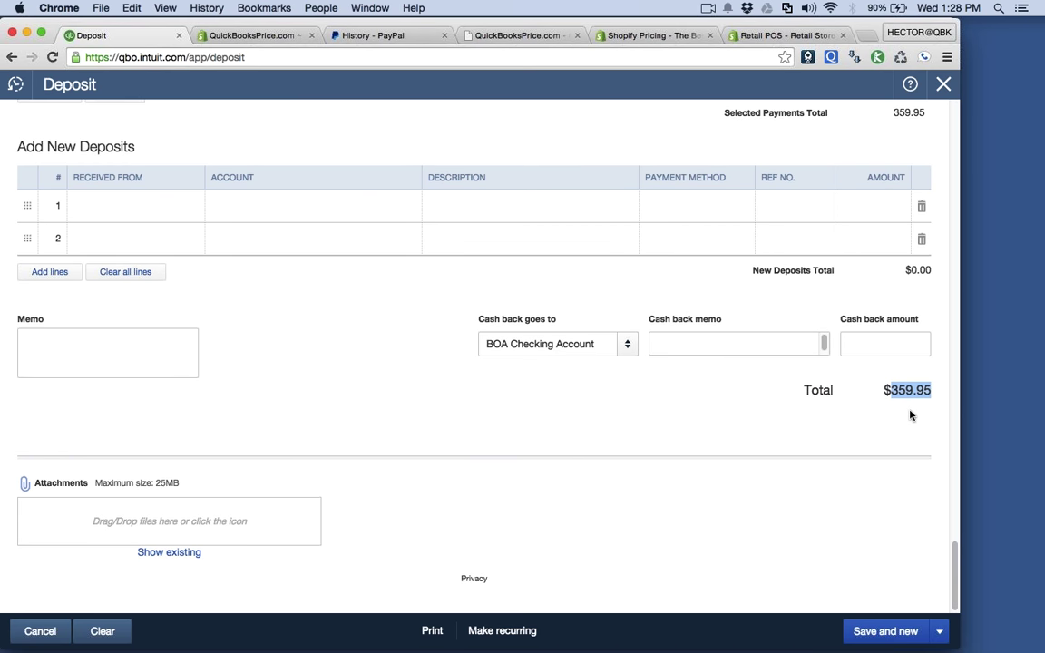
left_click(275, 211)
type("mer")
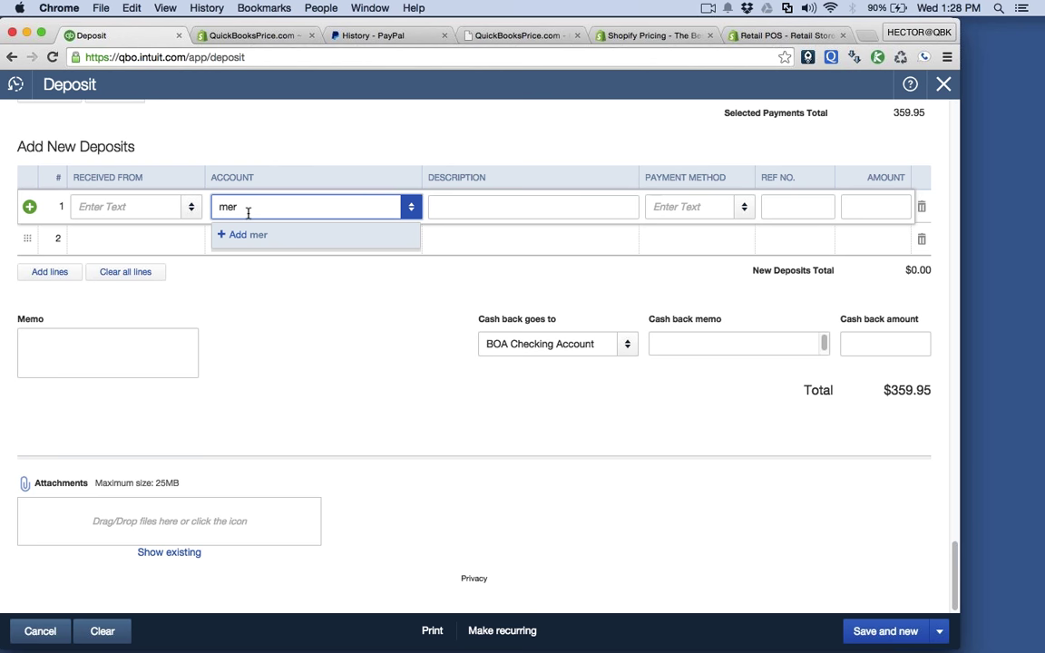
key("BackSpace")
key("BackSpace")
type("Sho")
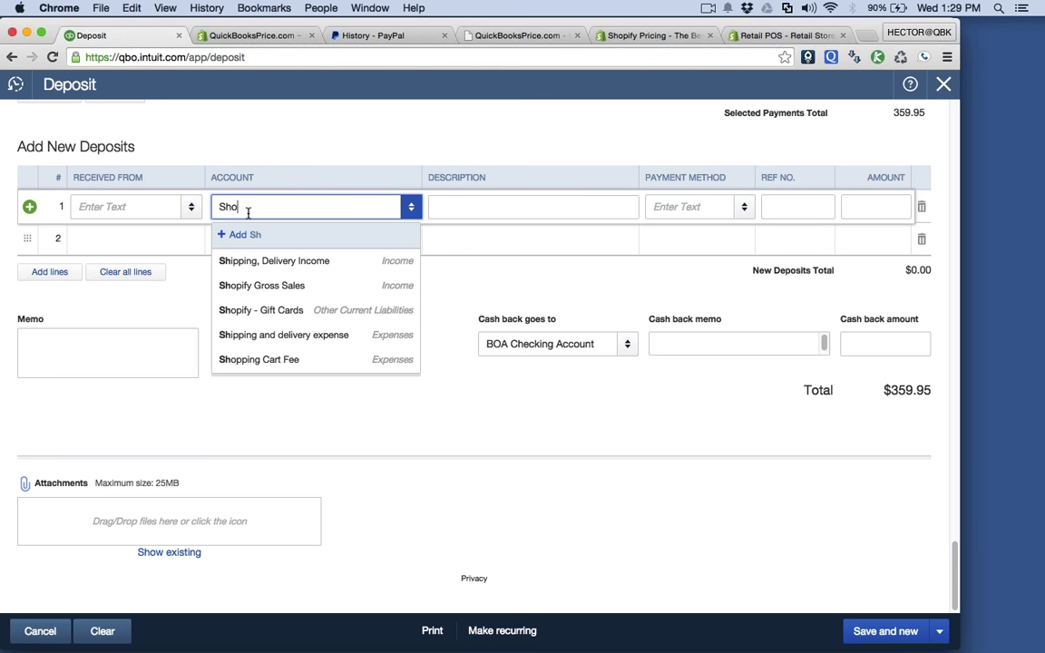
type("pify Fee")
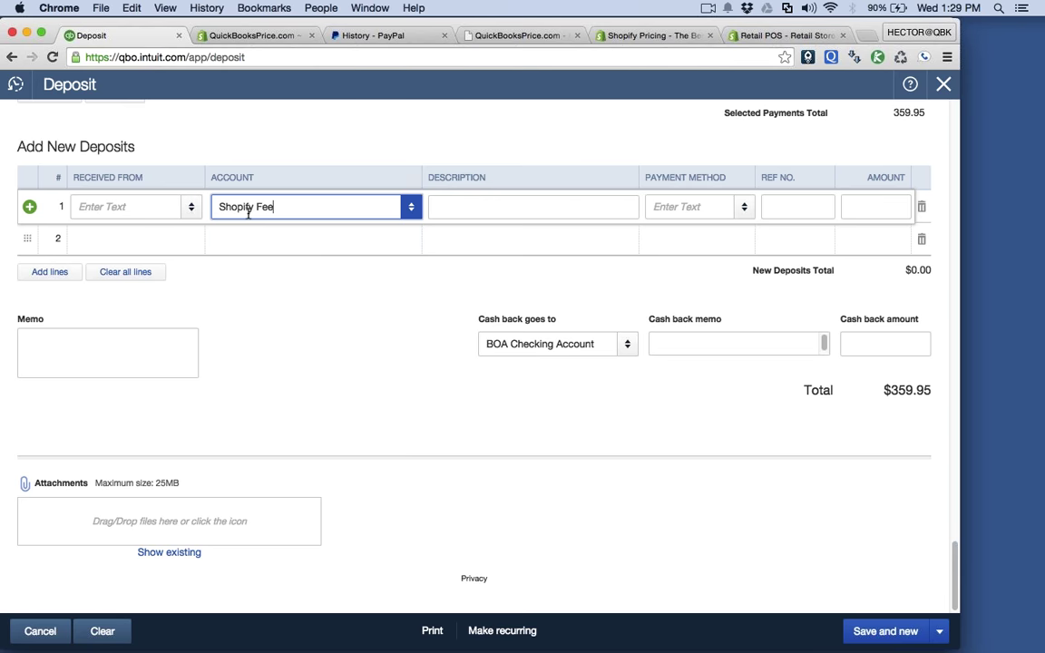
key("Tab")
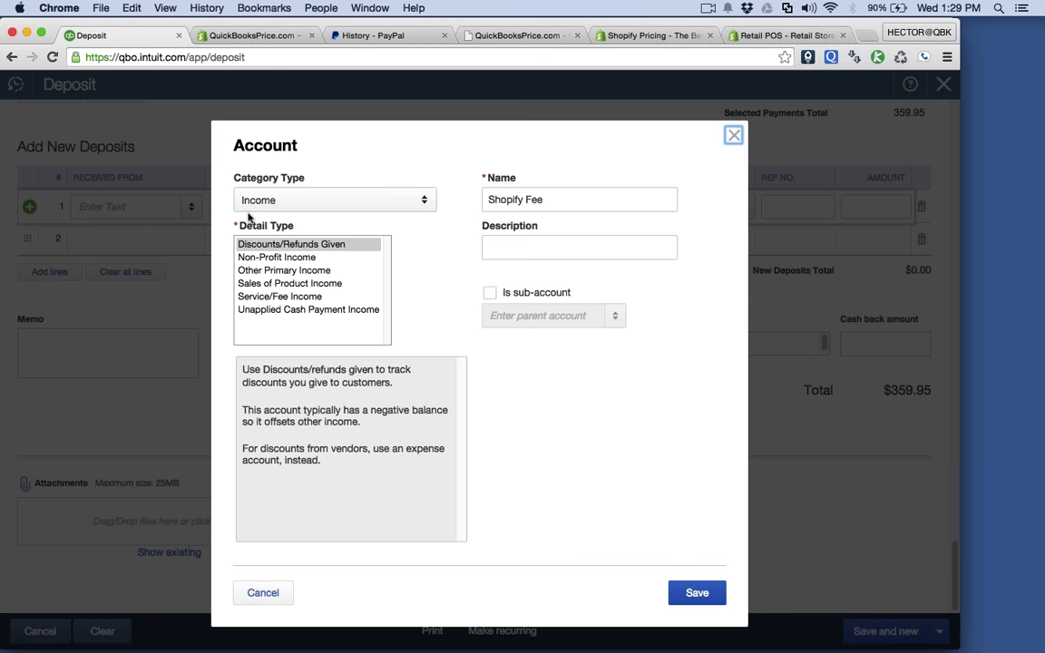
Step: Set the new Shopify Fee account's category type to Expenses and save the account
left_click(312, 201)
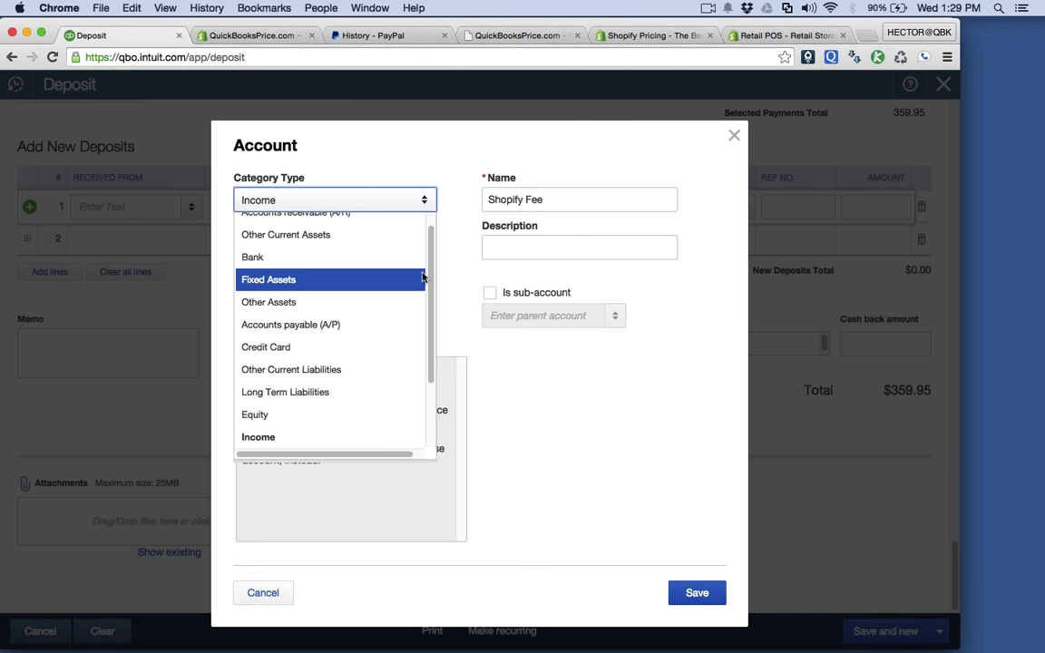
scroll(424, 274, "up", 1)
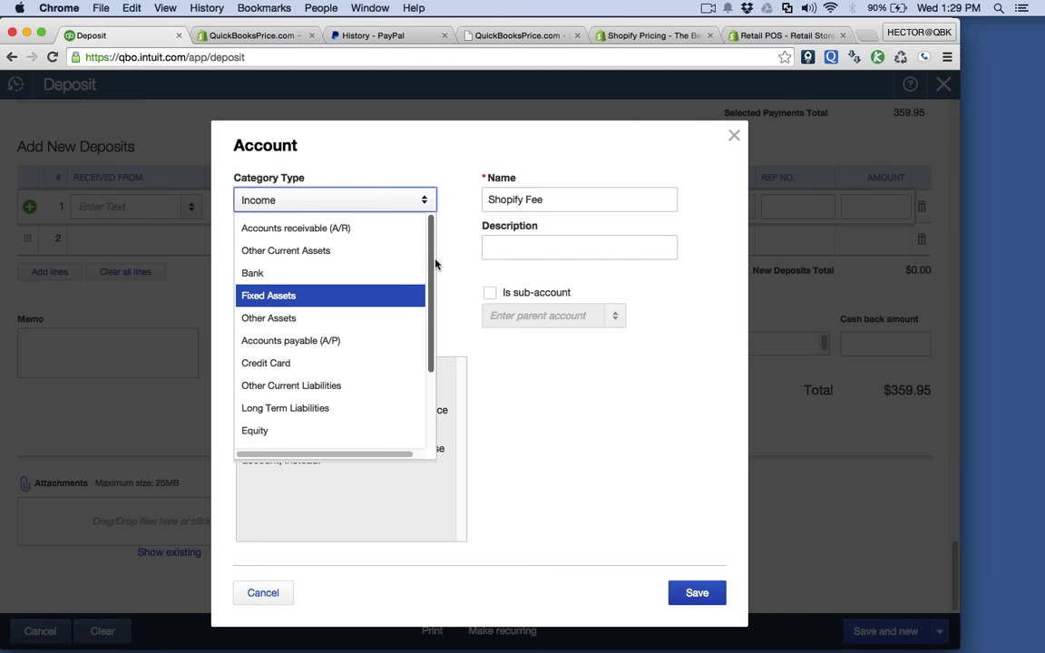
scroll(434, 264, "down", 2)
scroll(432, 270, "up", 2)
scroll(432, 269, "down", 3)
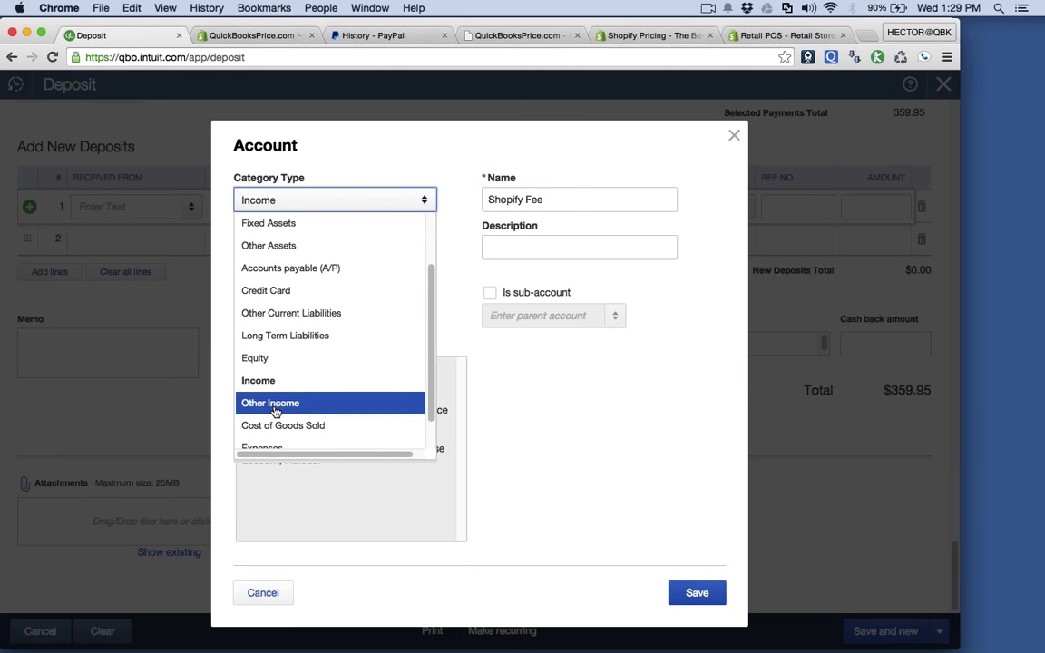
scroll(273, 408, "down", 1)
left_click(273, 431)
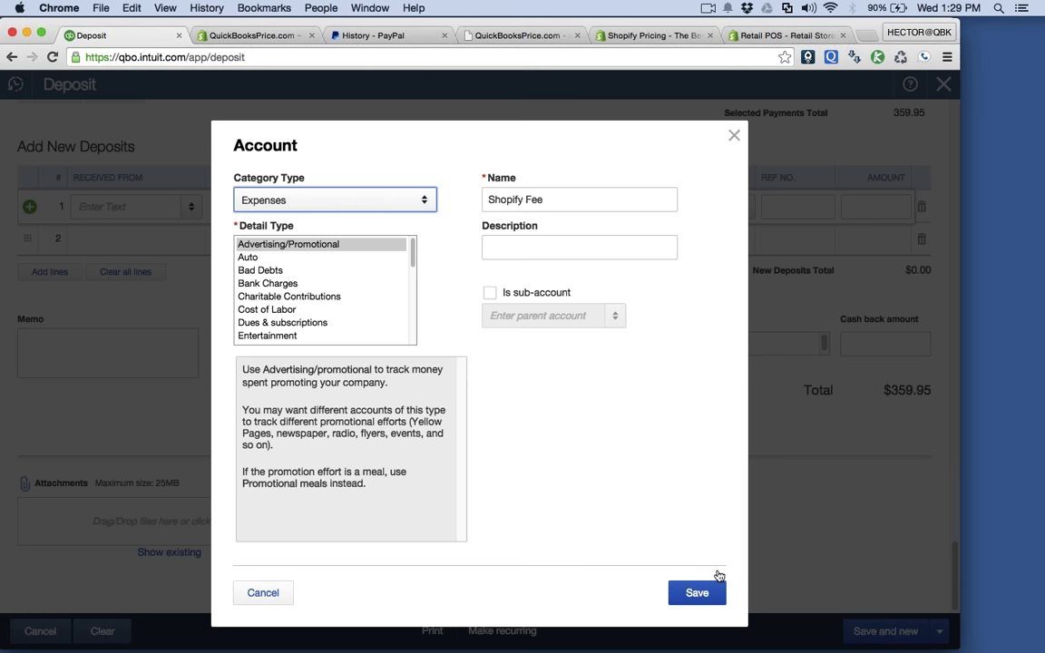
left_click(701, 595)
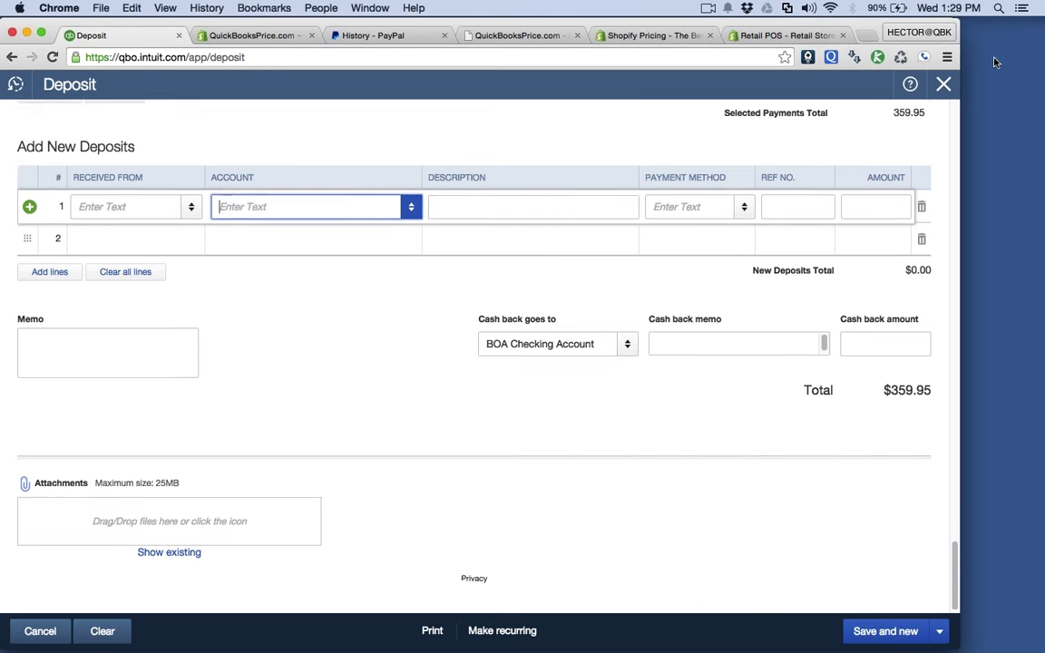
Step: Enter an amount of -23 on the Shopify Fee line and check the deposit total
left_click(898, 238)
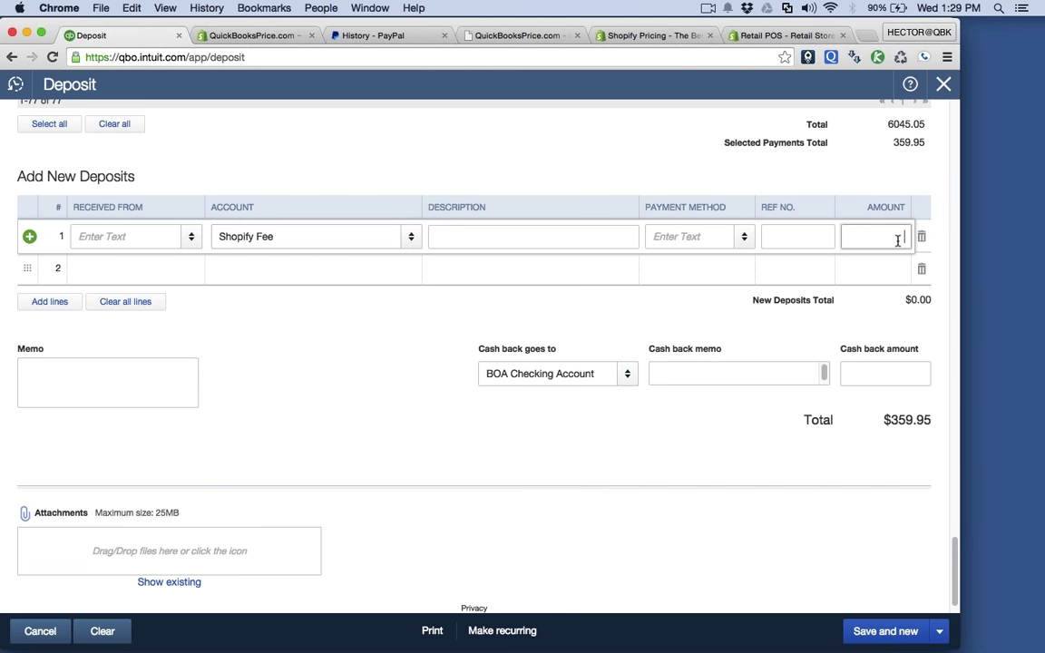
type("-23")
key("Tab")
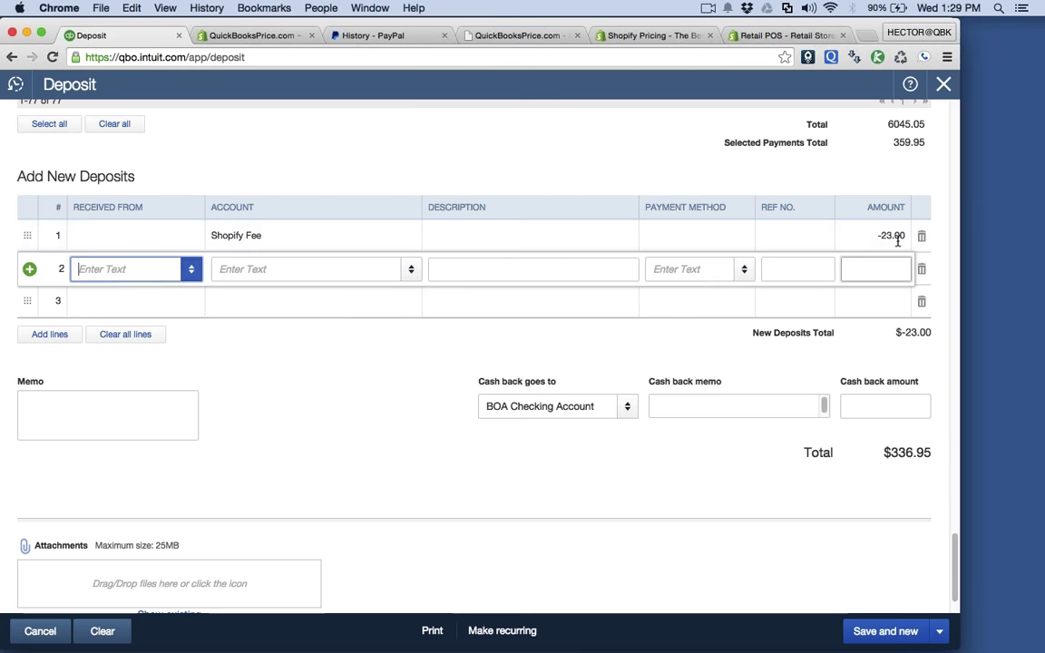
left_click_drag(871, 462, 932, 453)
Step: Open the 199.95 sales receipt dated 04/26/2015 from the deposit's payment list, leaving the deposit without saving
scroll(825, 433, "up", 10)
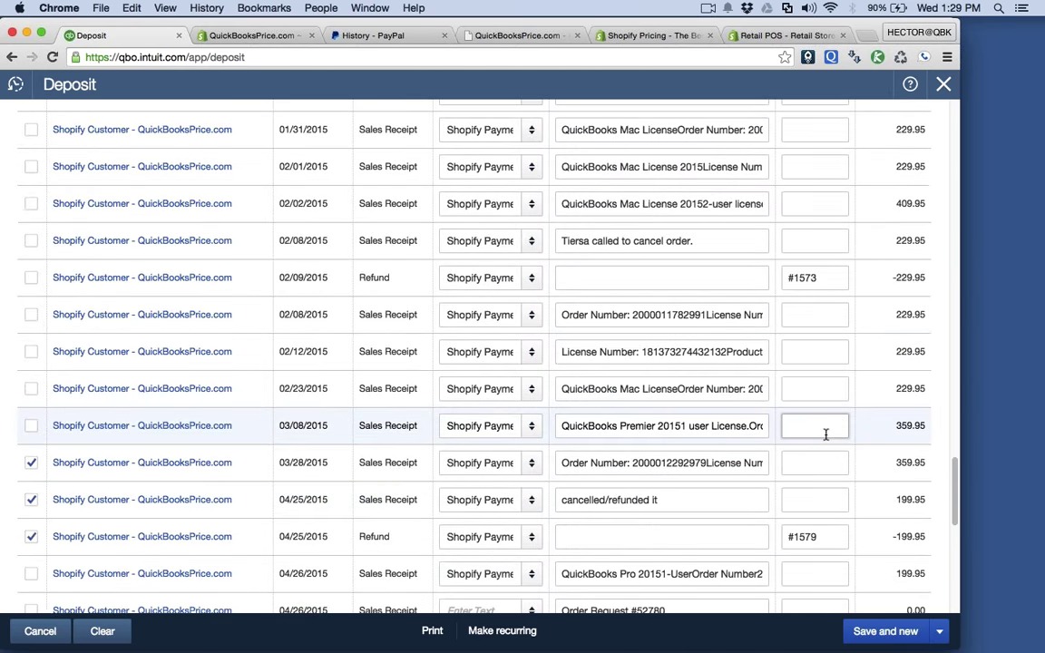
scroll(486, 523, "down", 1)
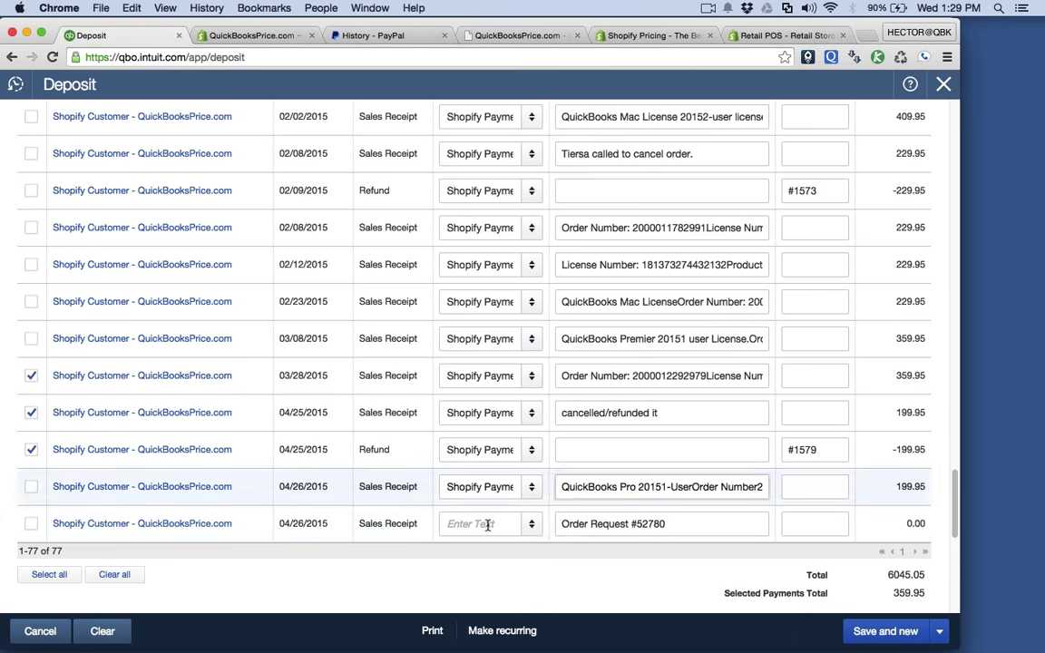
left_click(142, 487)
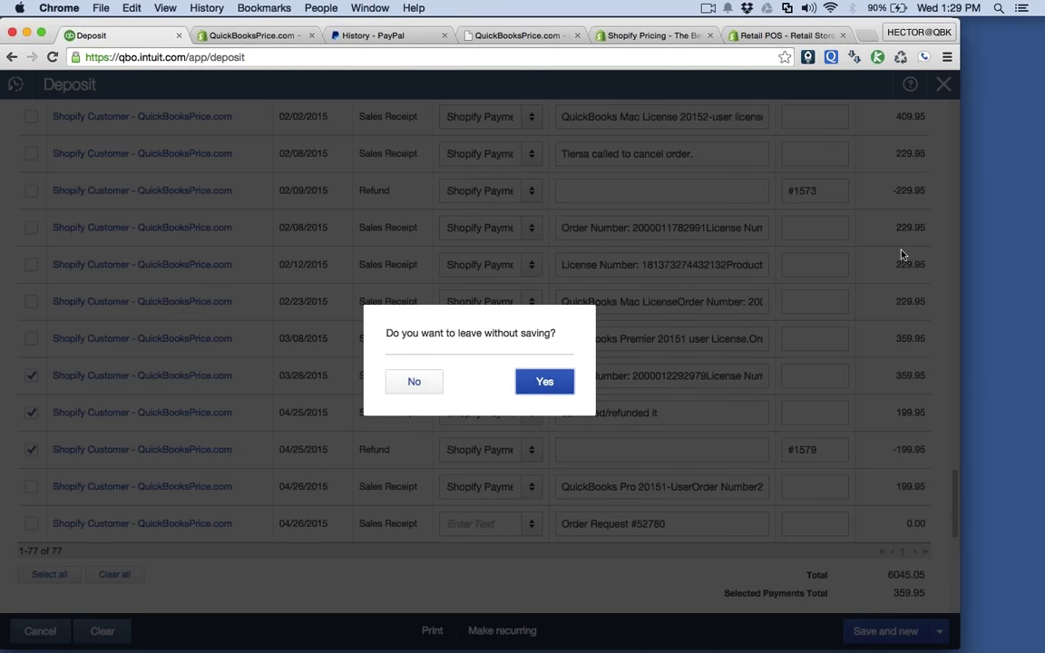
left_click(527, 384)
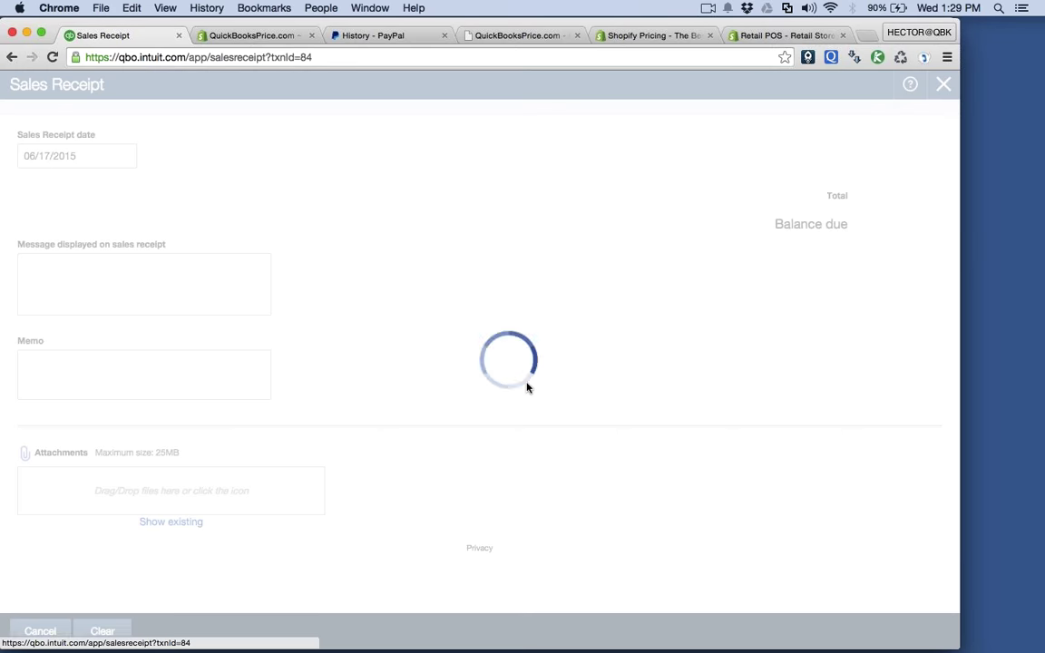
Step: Review the sales receipt's payment method, deposit account, line item and total, and close the receipt without saving
scroll(601, 373, "down", 3)
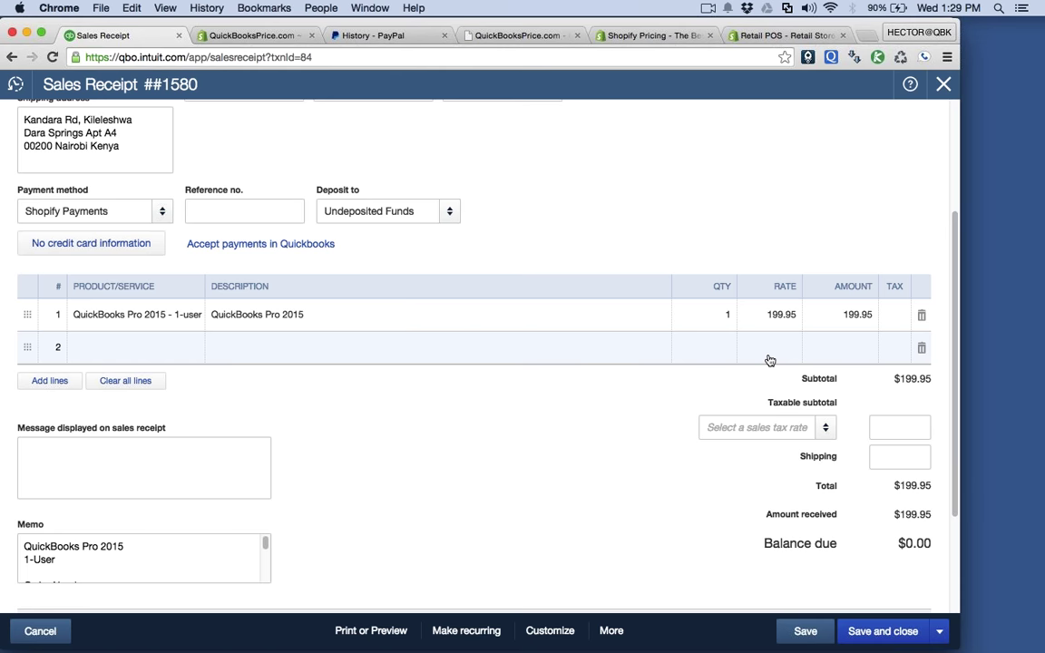
scroll(769, 358, "up", 1)
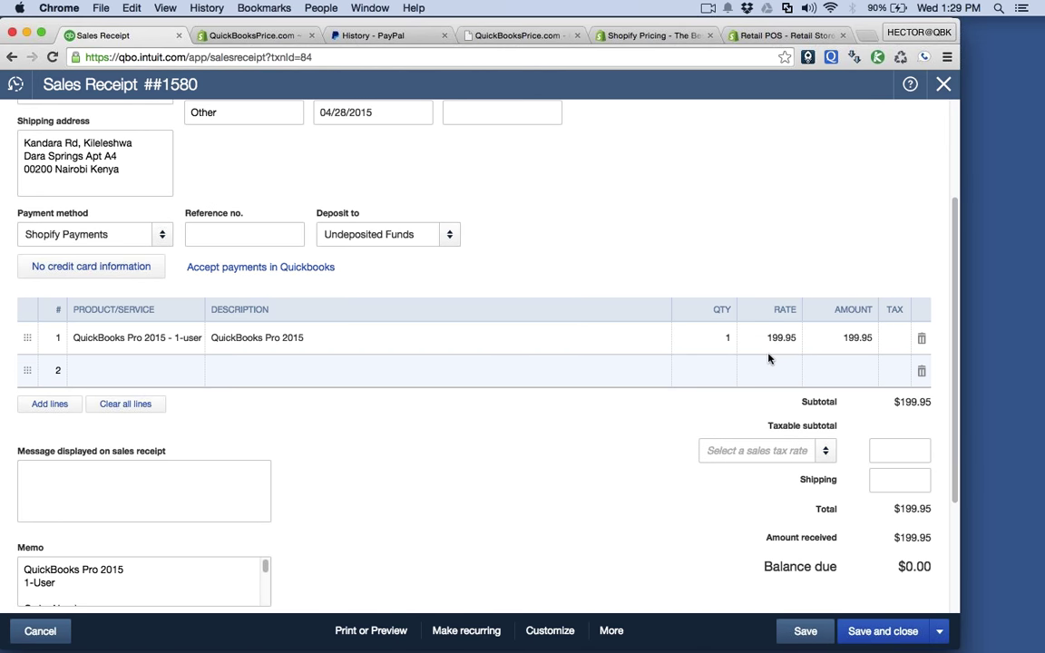
scroll(768, 359, "up", 2)
left_click(943, 84)
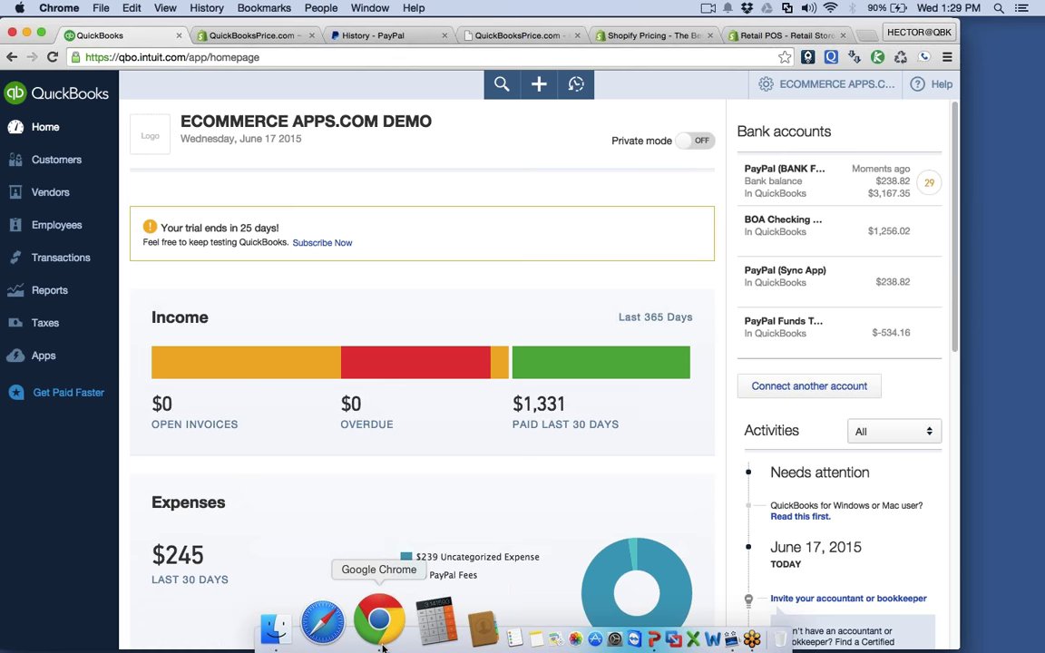
Step: Switch to the PowerPoint presentation and run the slide show from the Bank Deposit slide on to the CPE Keyword slide
left_click(619, 621)
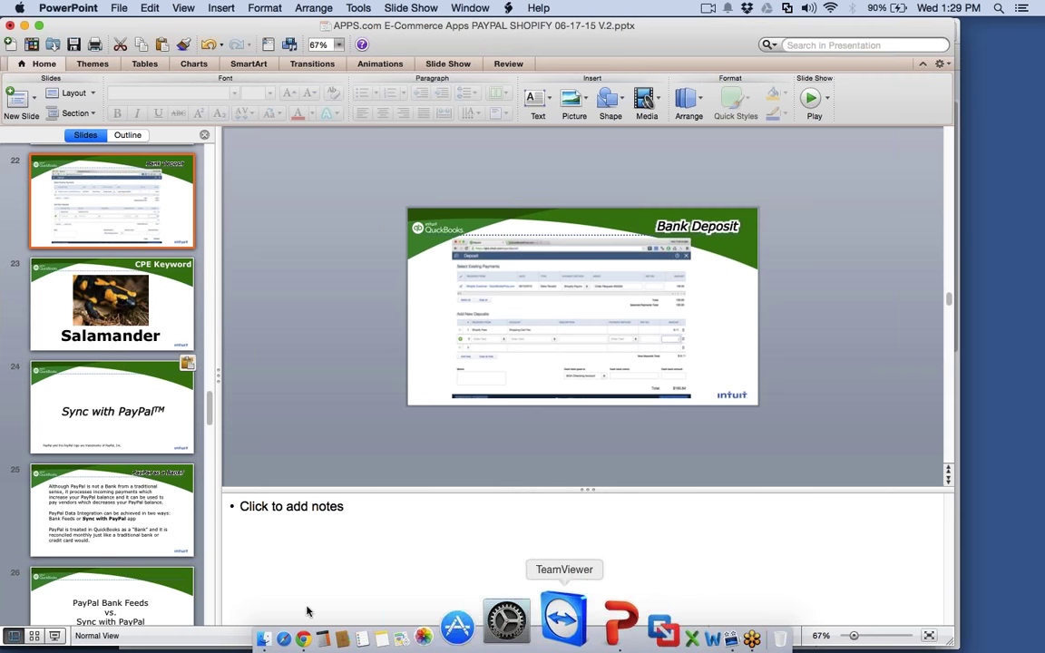
left_click(54, 636)
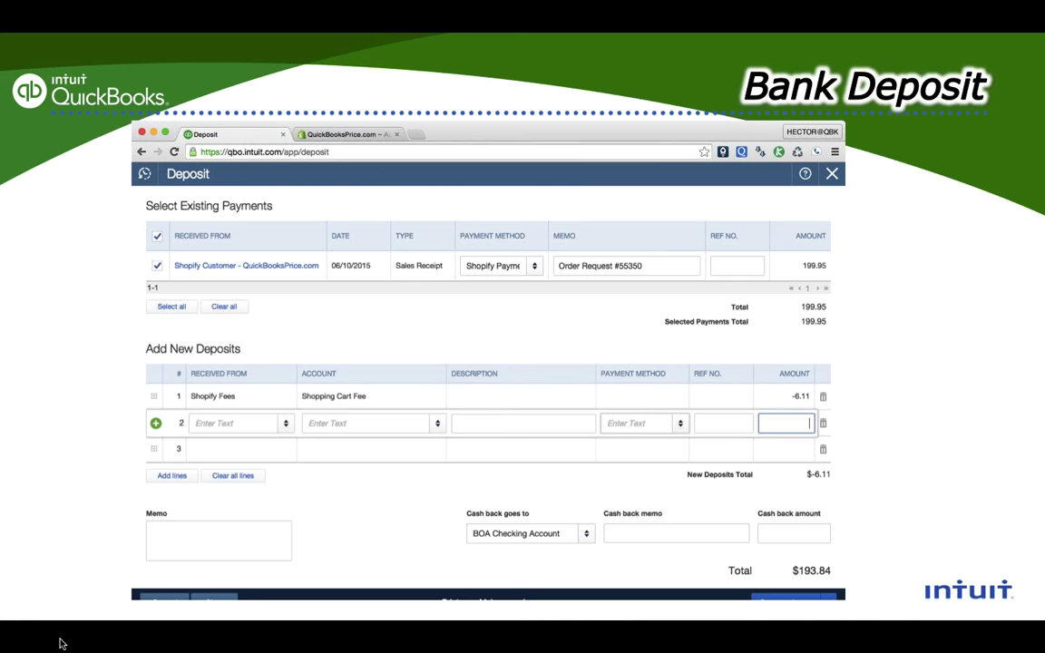
key("Right")
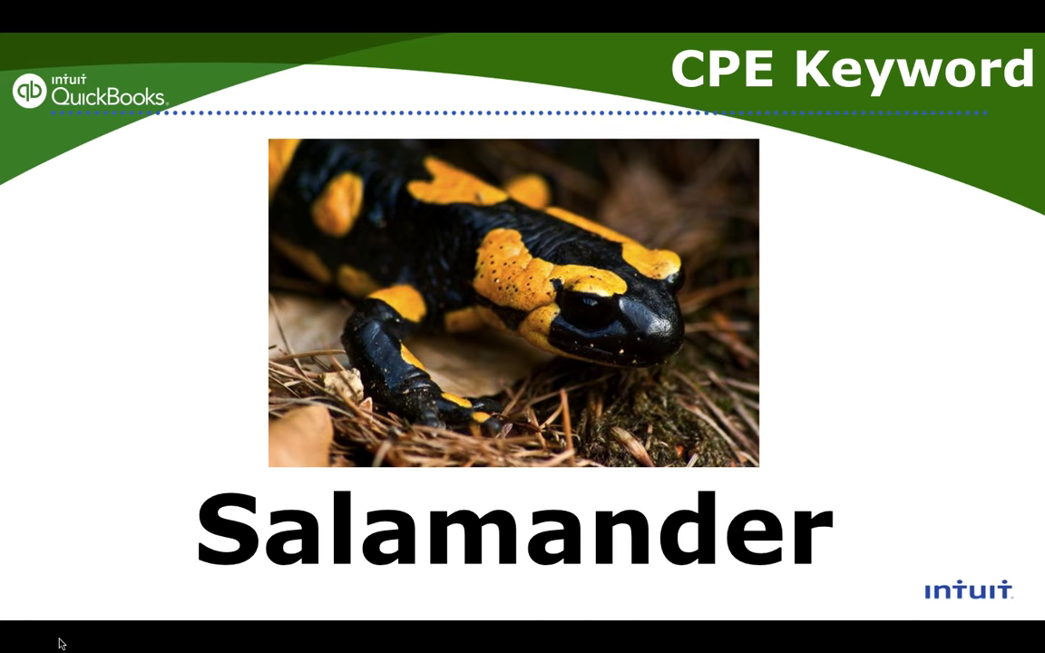
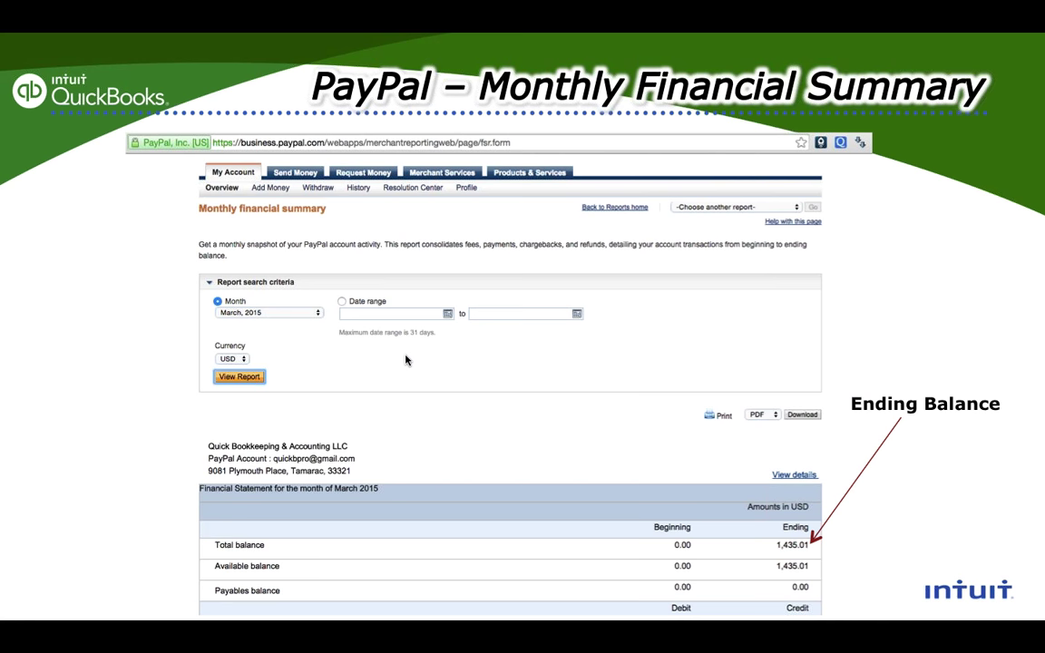
Step: Switch to the PayPal history page in Chrome, reload it and log back in with the account password
key("ctrl+Up")
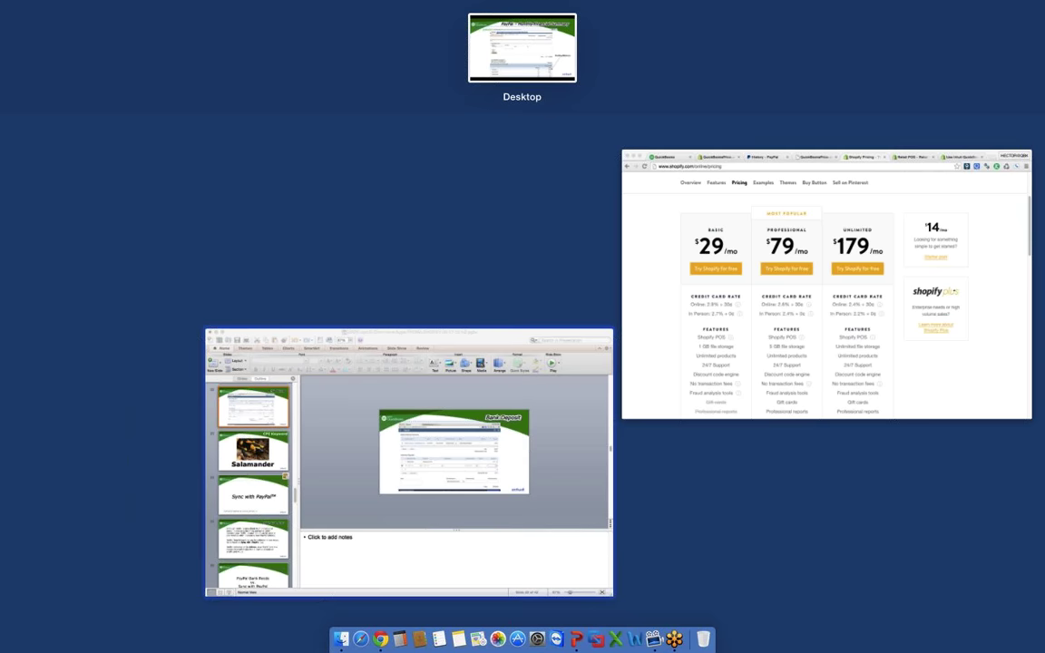
left_click(695, 188)
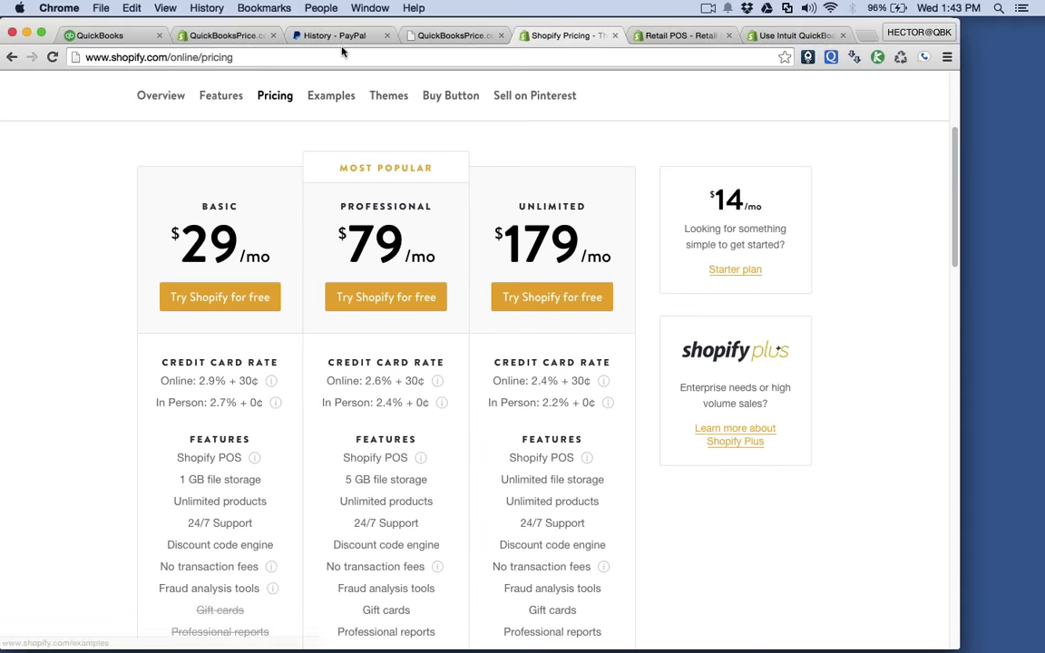
left_click(350, 36)
left_click(54, 57)
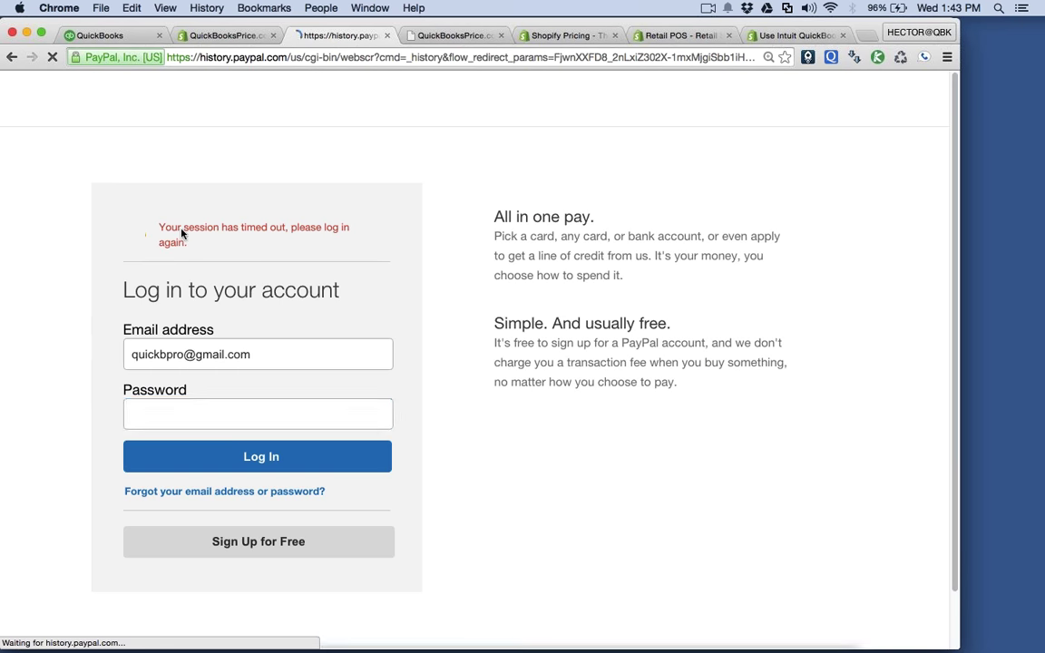
left_click(196, 420)
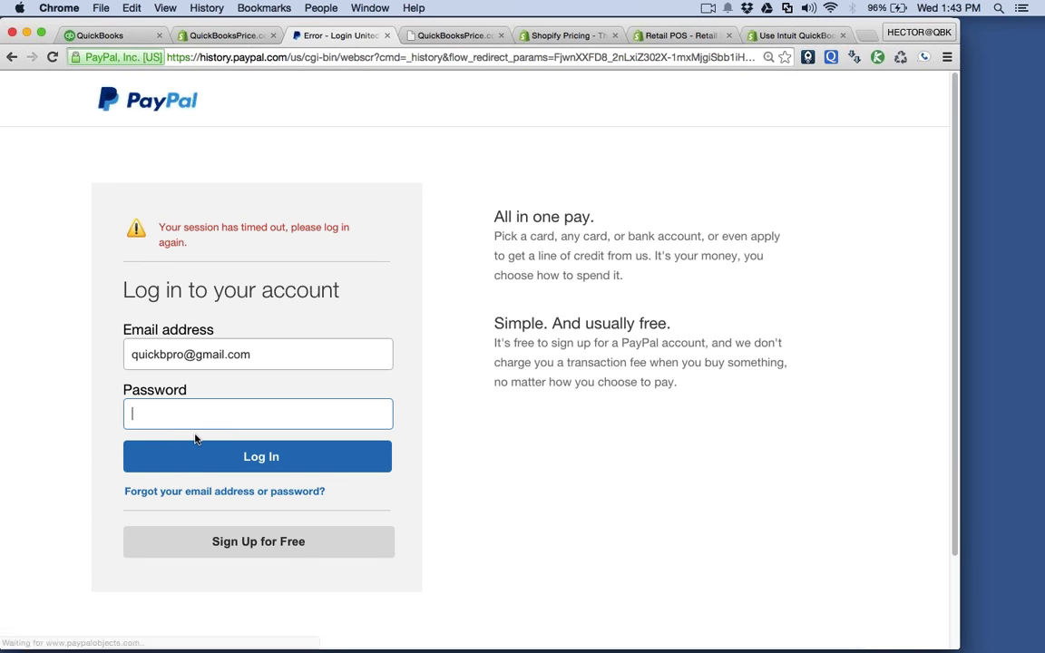
type("••••••••••")
key("Return")
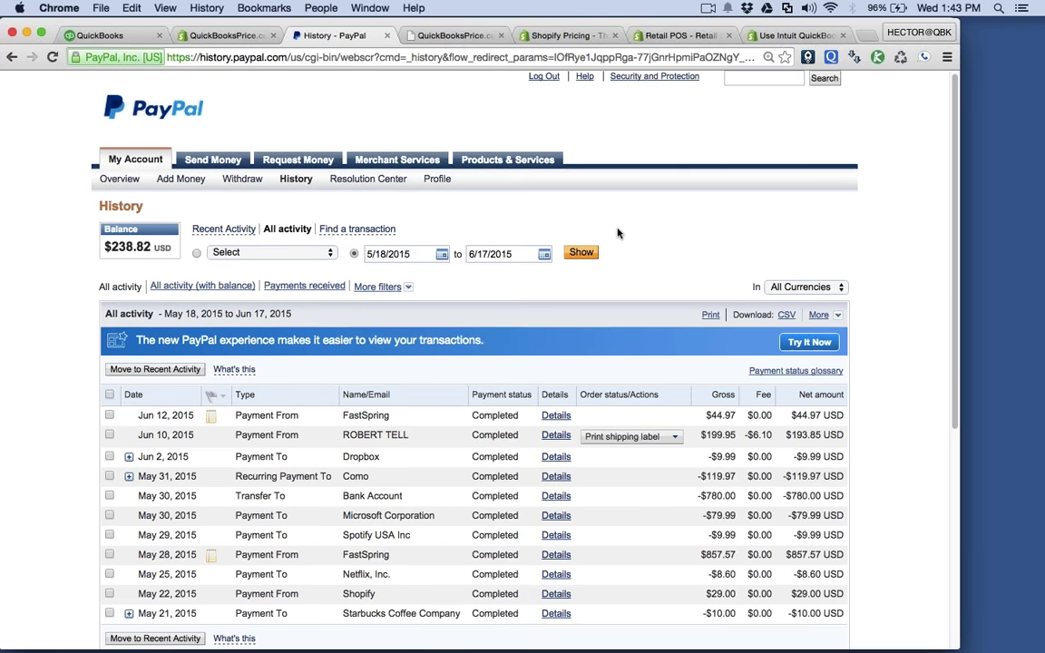
Step: Open PayPal's Monthly financial summary from the history reports and run it for May, 2015
mouse_move(281, 191)
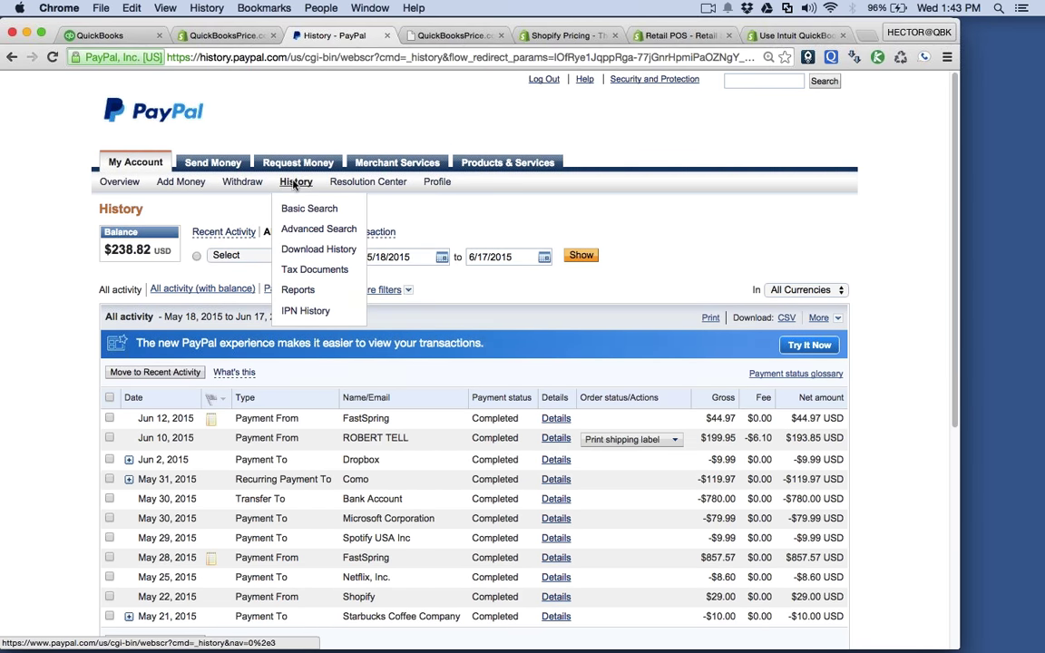
left_click(299, 290)
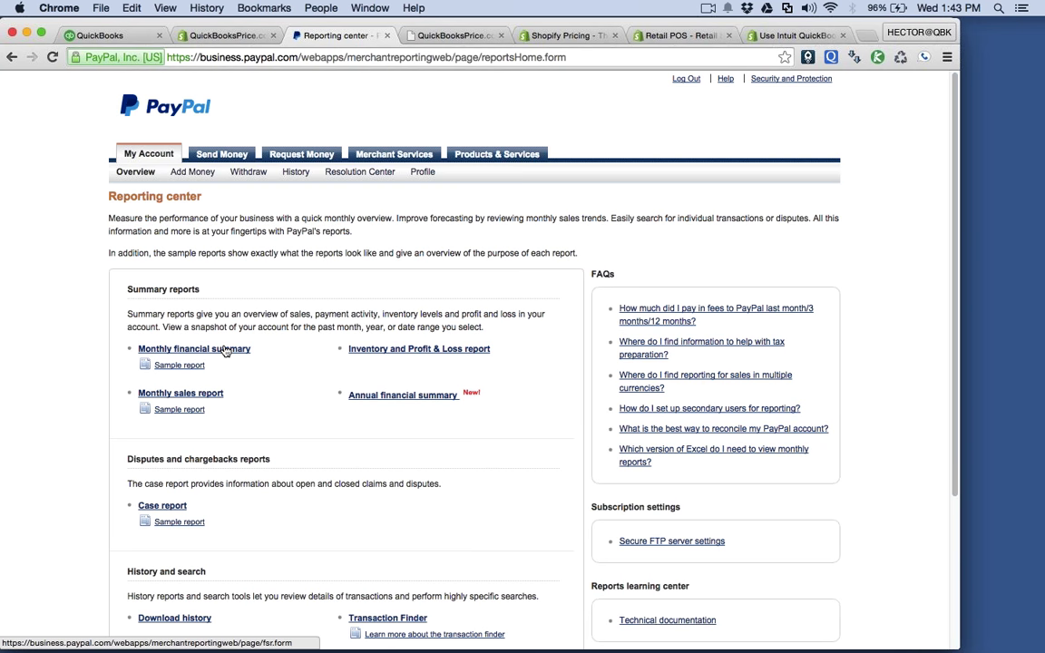
left_click(225, 350)
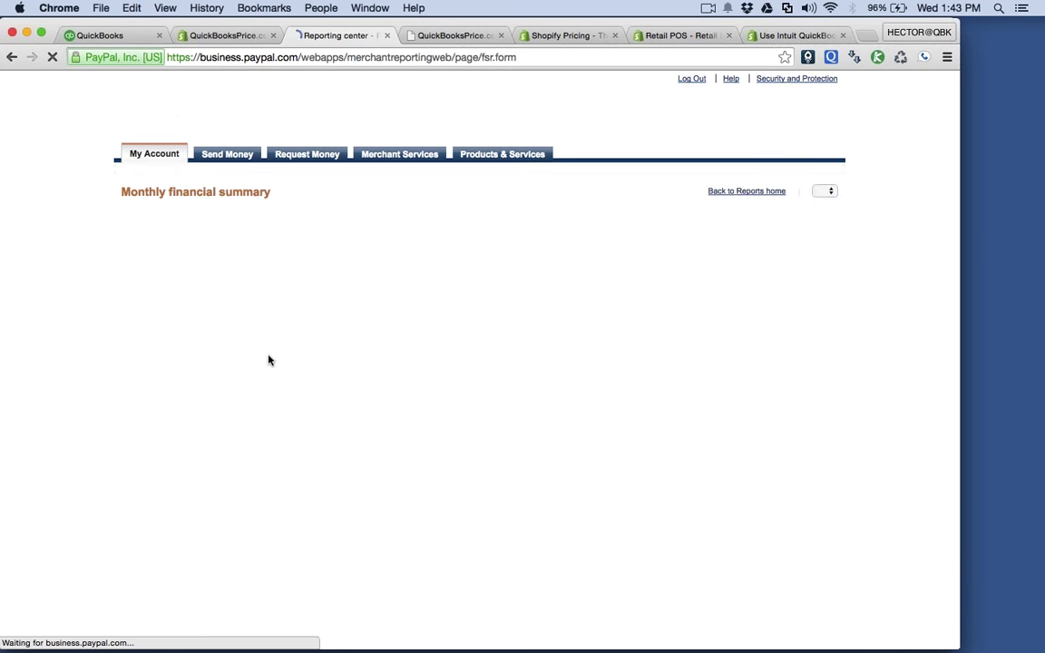
left_click(217, 323)
left_click(200, 282)
left_click(162, 394)
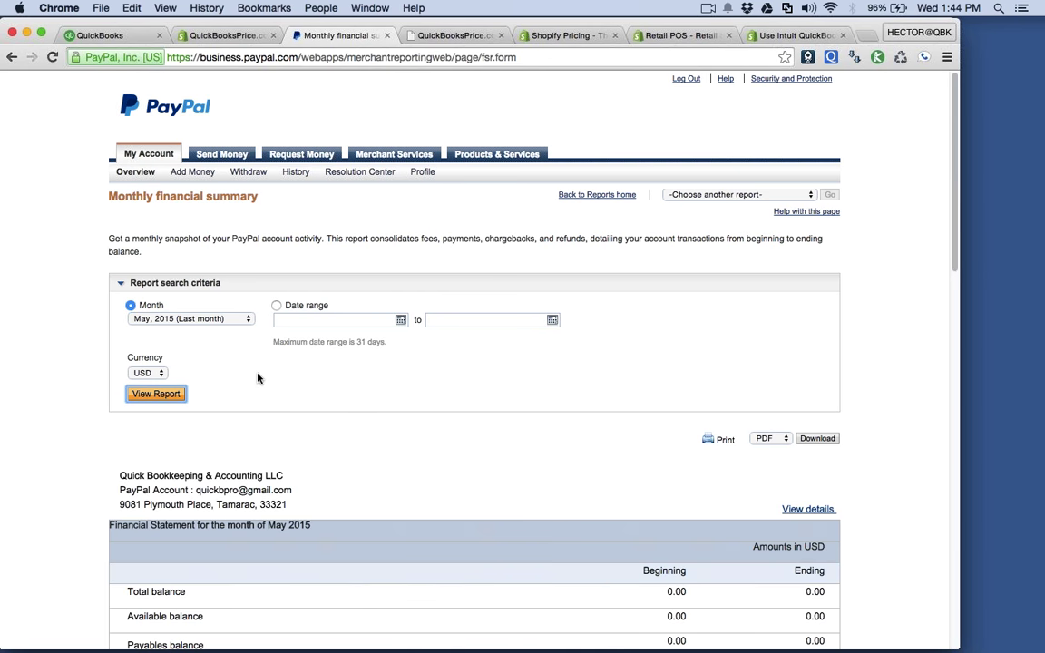
Step: Run the monthly financial summary for April, 2015 and check the beginning and ending total balances
scroll(226, 335, "down", 1)
left_click(223, 300)
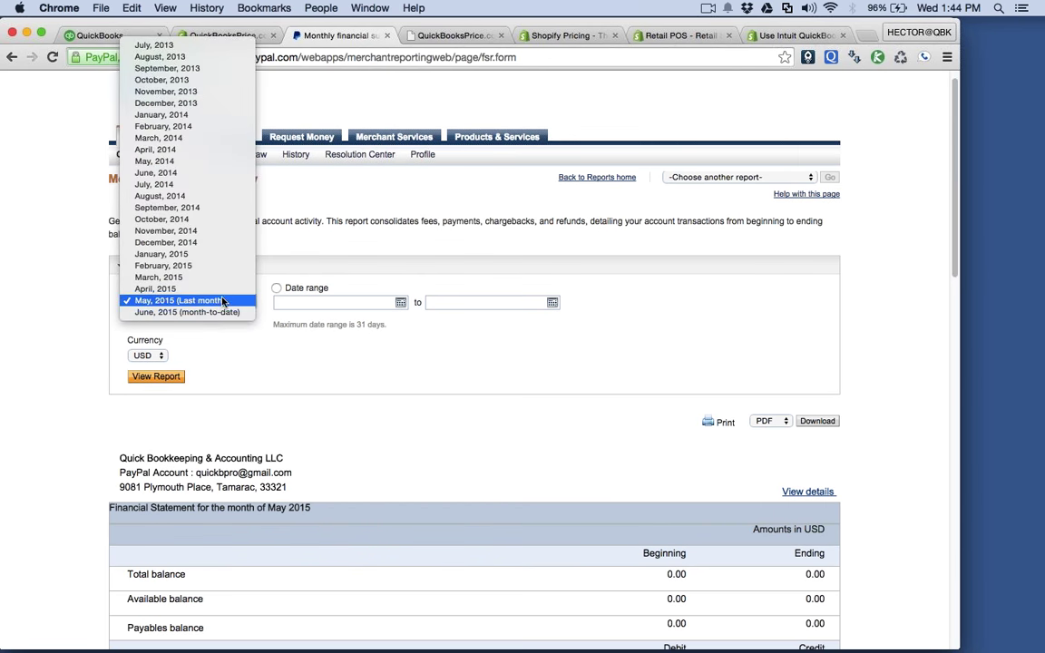
left_click(155, 289)
left_click(156, 377)
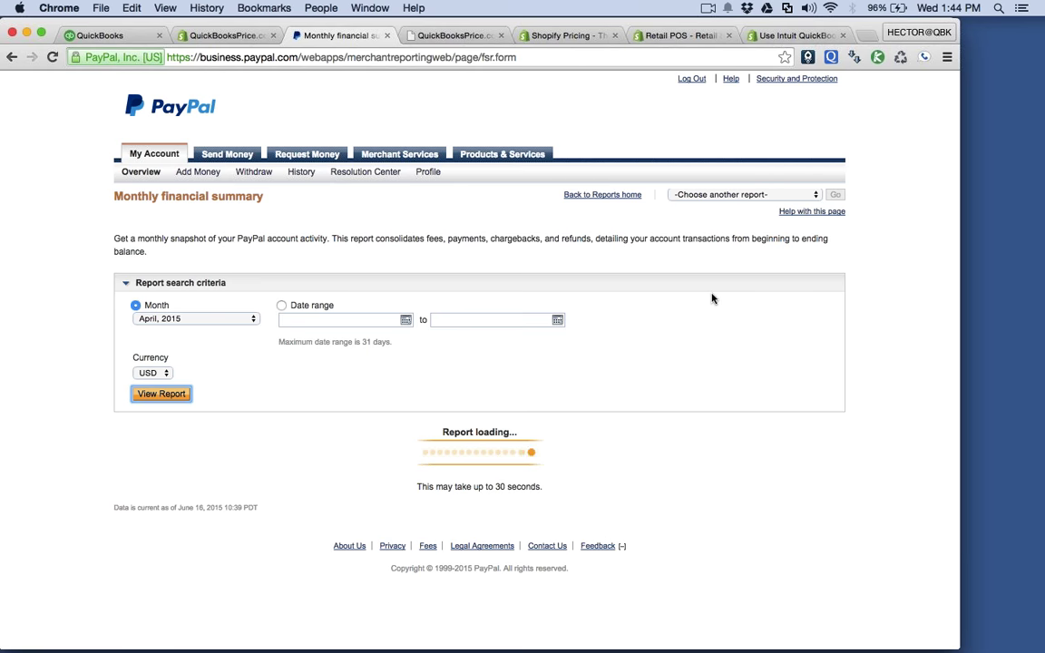
scroll(711, 299, "down", 5)
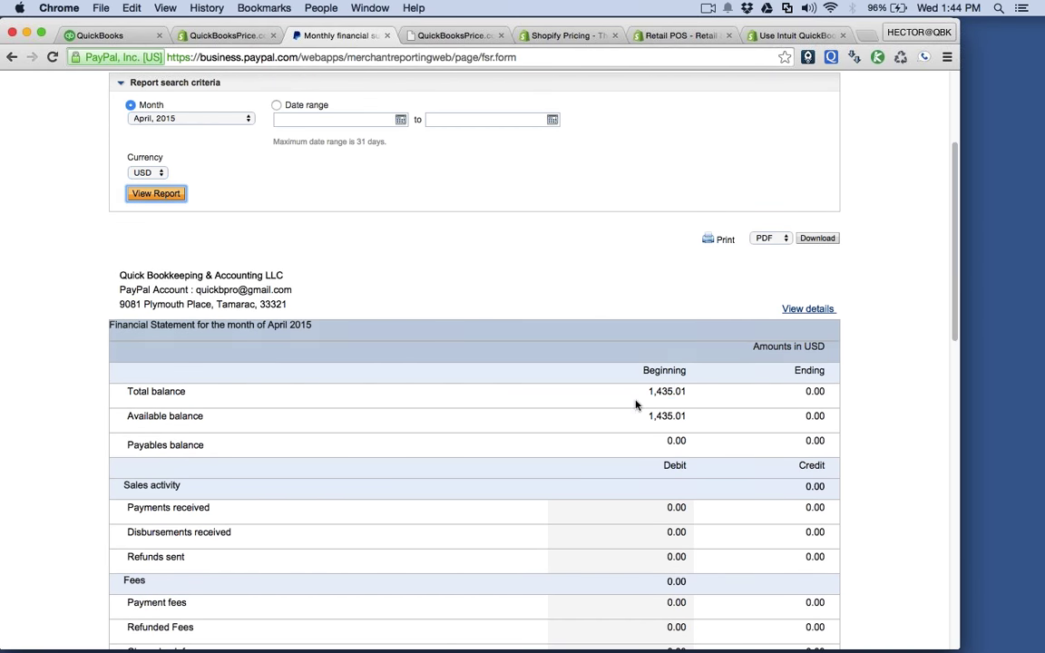
left_click_drag(649, 391, 682, 392)
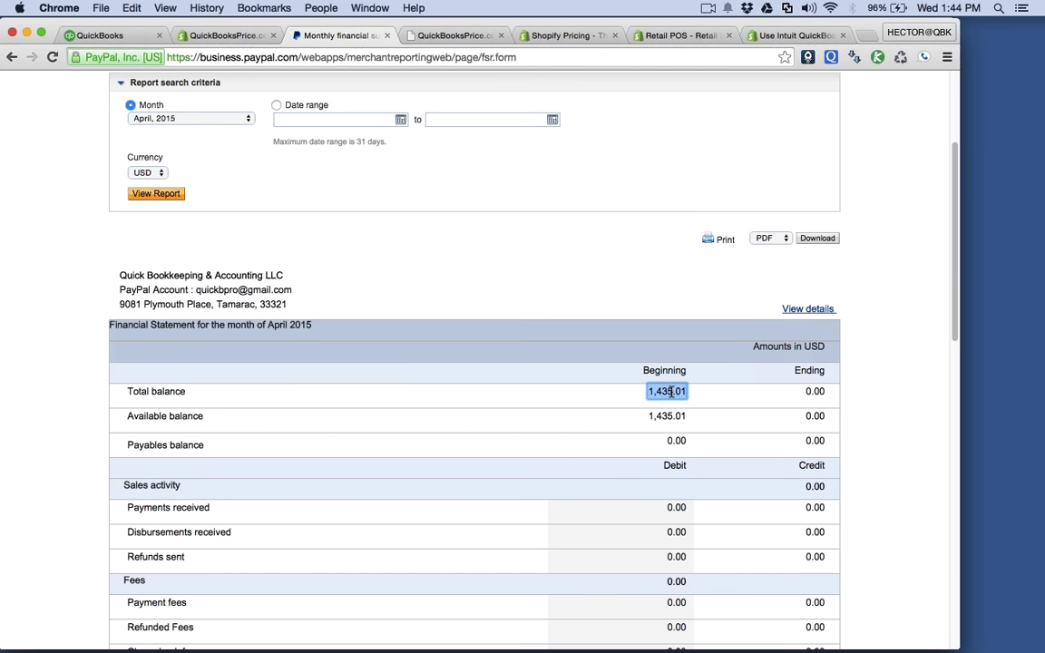
left_click_drag(802, 391, 848, 391)
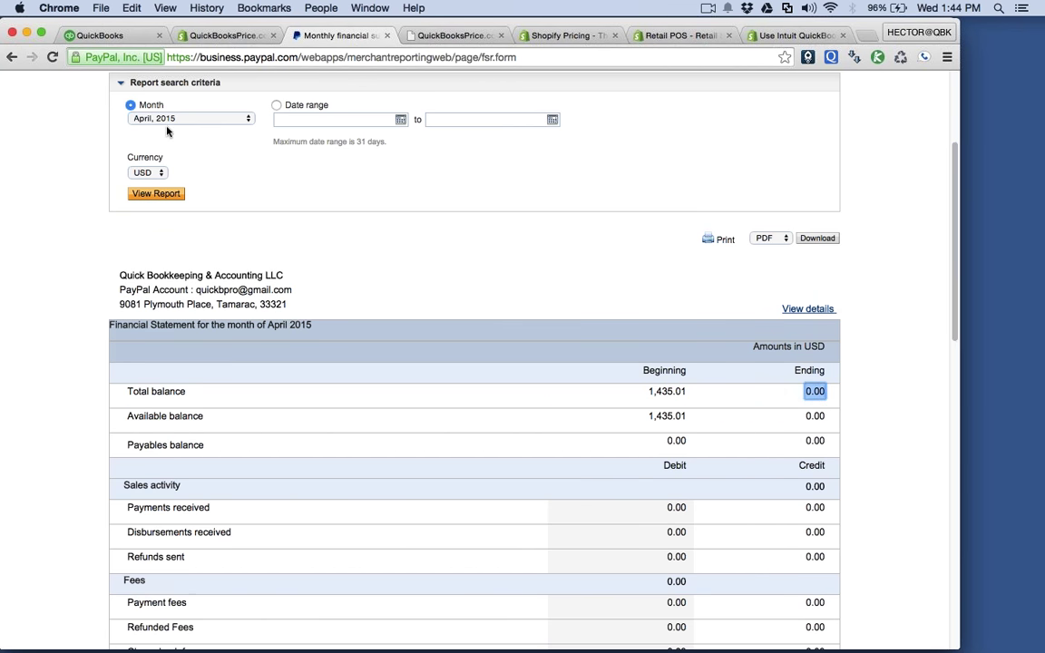
Step: Go back to QuickBooks and open the PayPal (Sync App) register from the Chart of Accounts
left_click(203, 37)
left_click(107, 36)
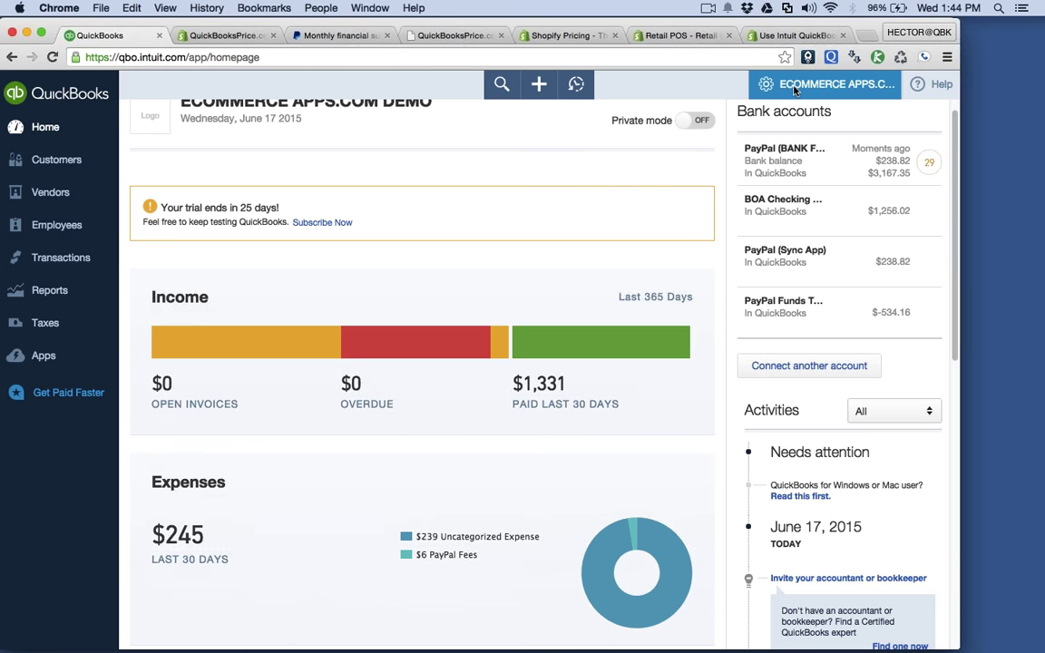
left_click(827, 84)
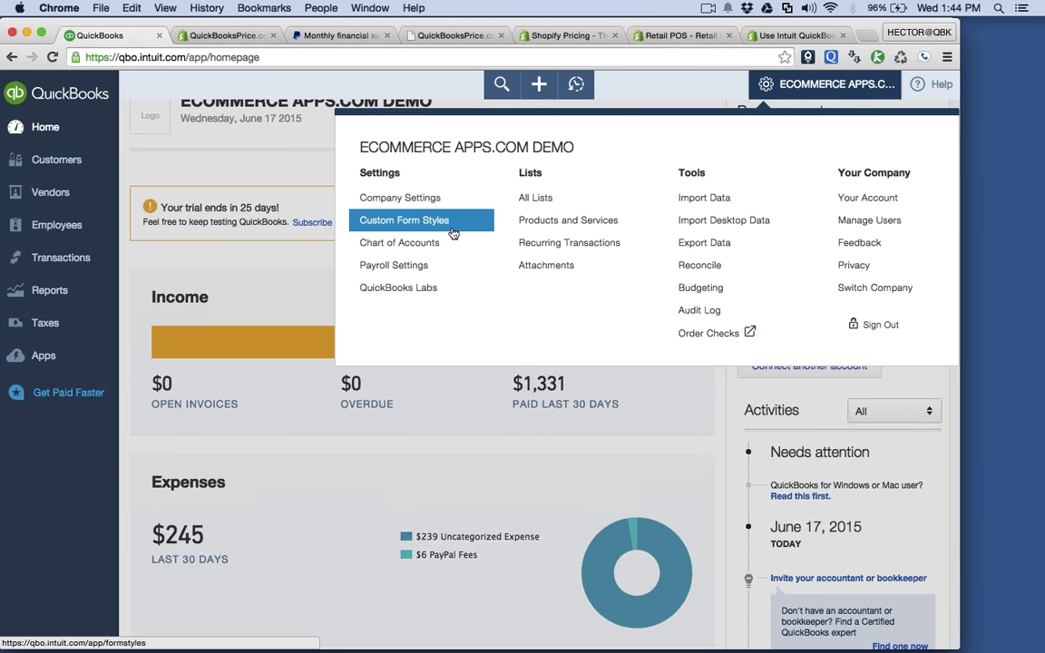
left_click(399, 242)
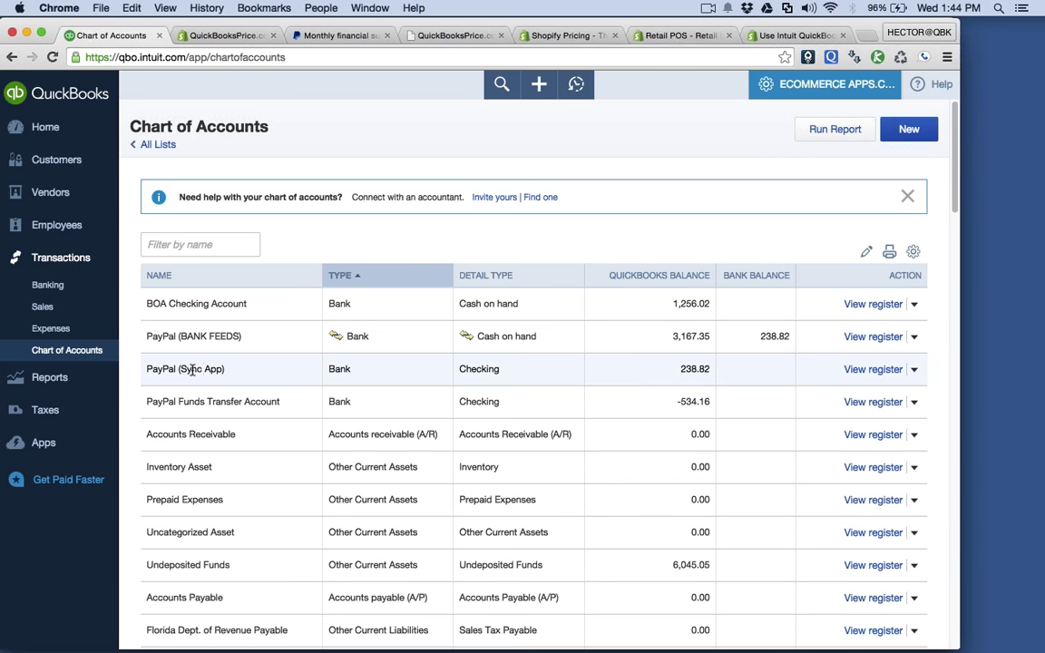
left_click(849, 370)
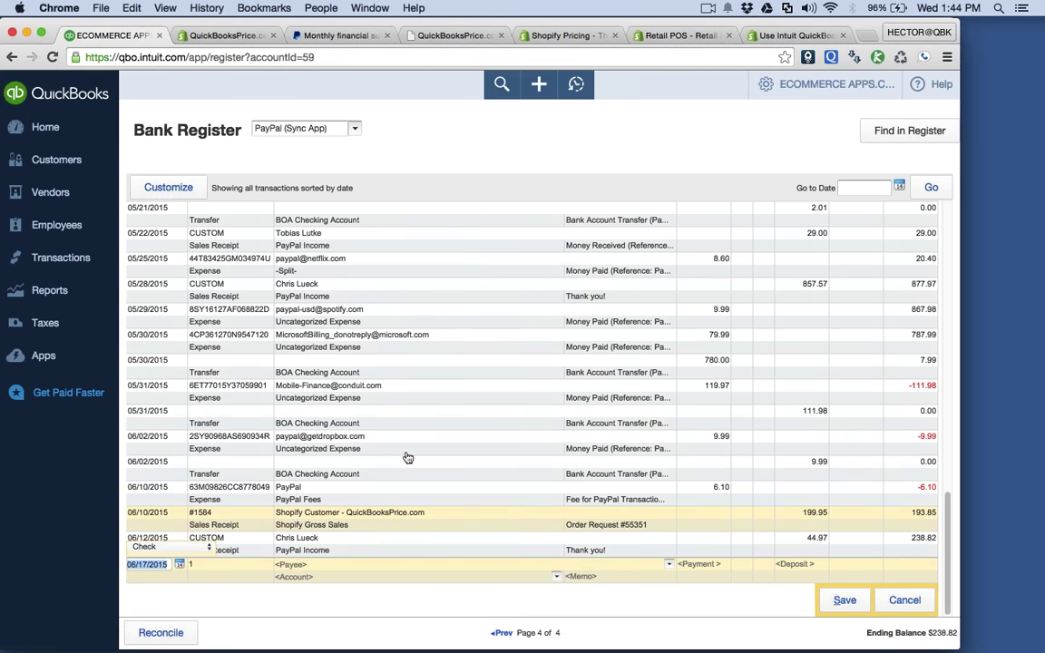
Step: Open the 857.57 sales receipt dated 05/28/2015, examine its customer e-mail, item and description, and close it without saving
left_click(383, 295)
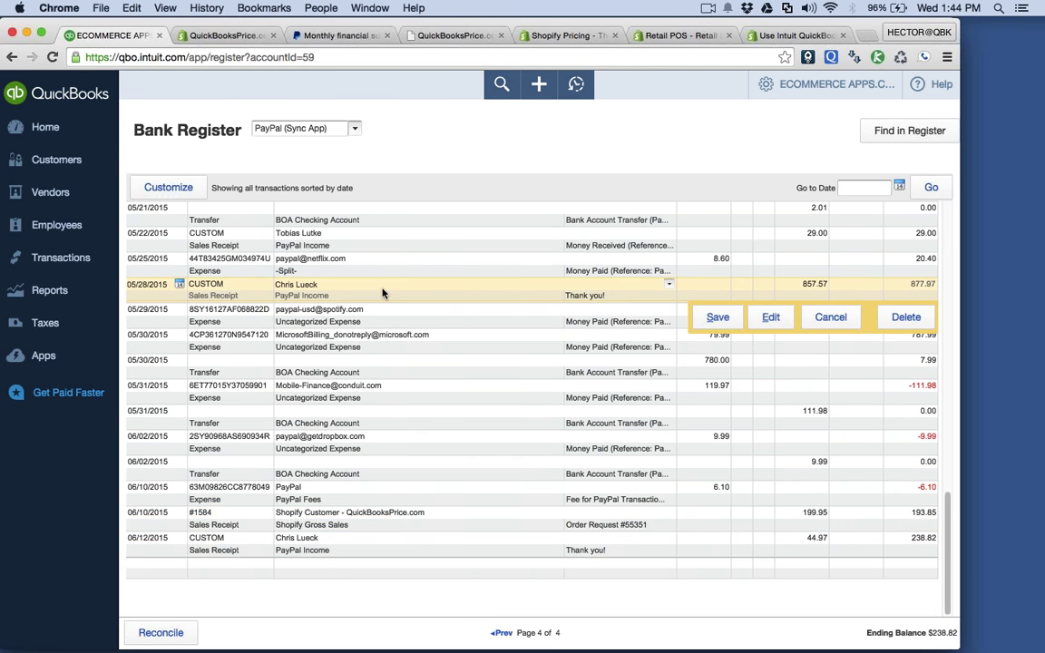
left_click(779, 322)
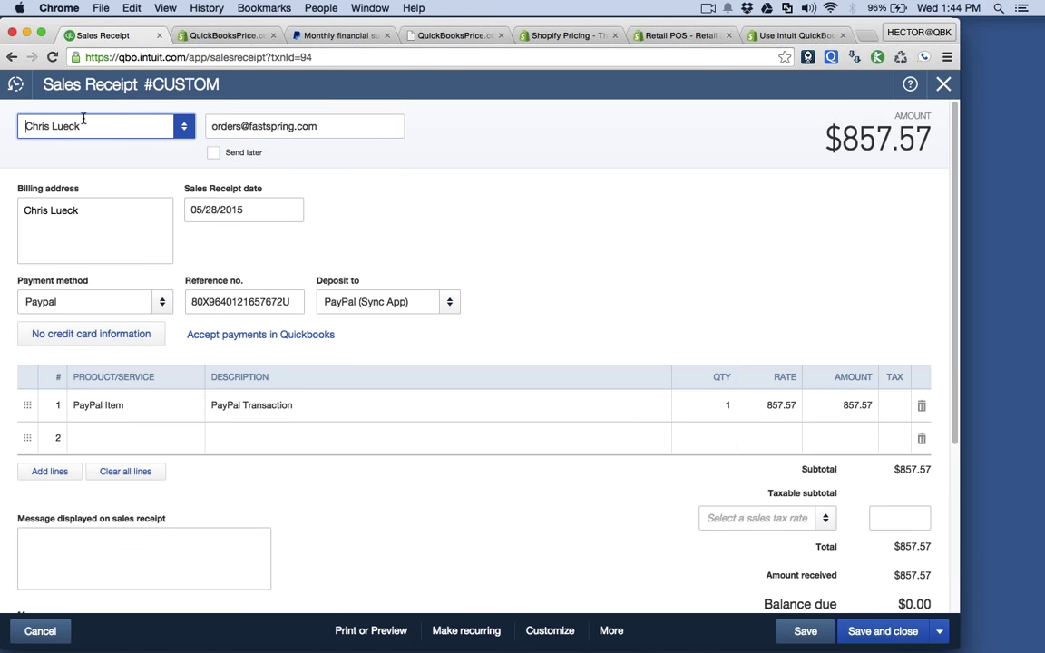
left_click(338, 122)
triple_click(317, 129)
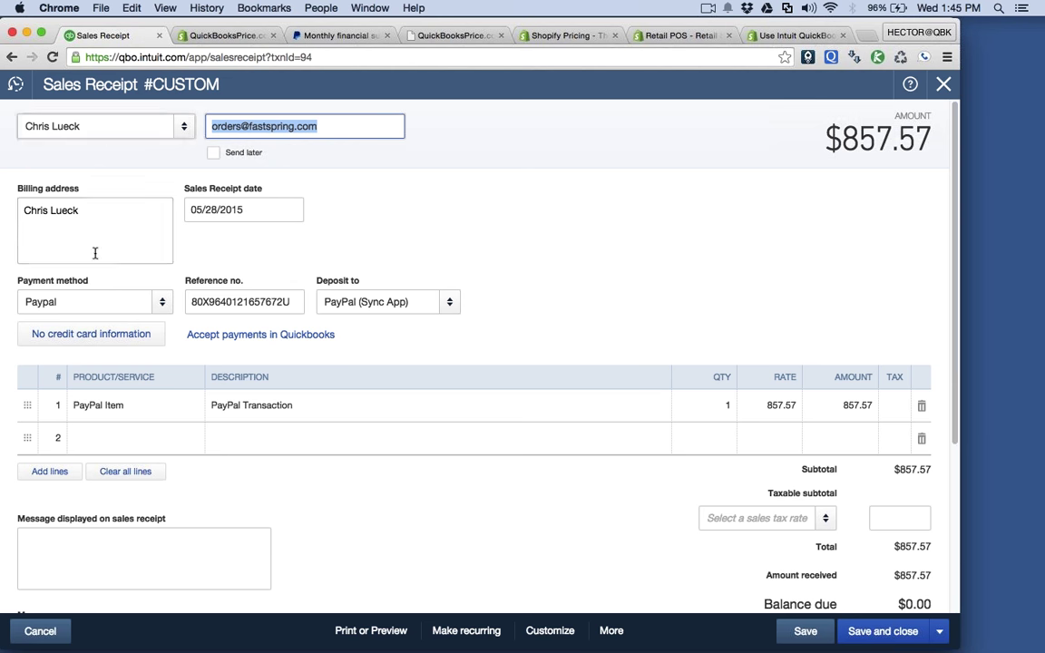
left_click(109, 410)
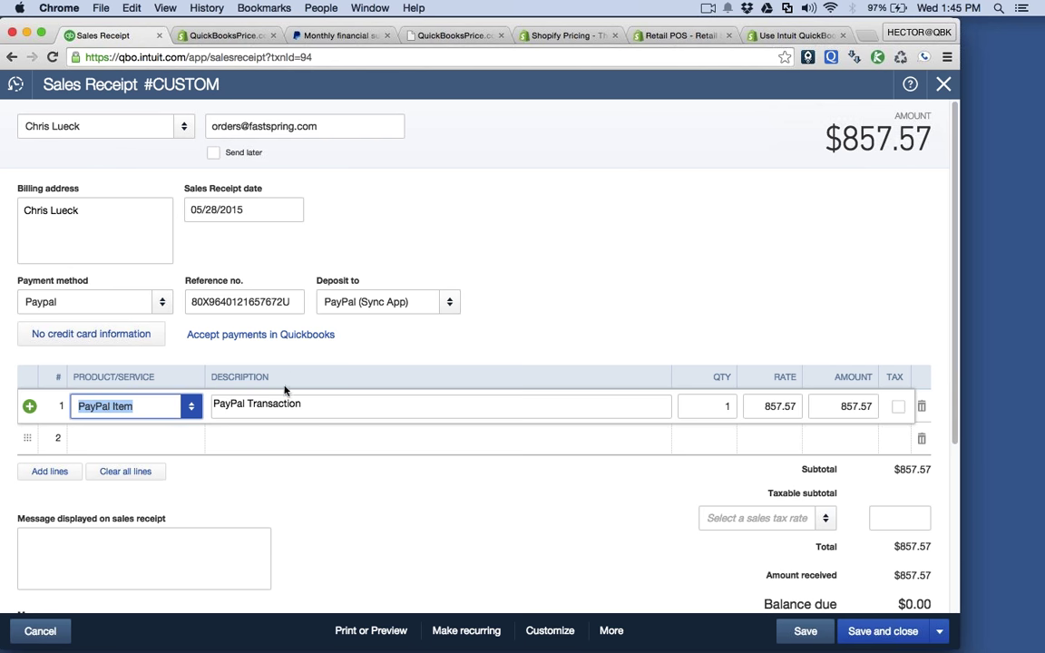
left_click(320, 401)
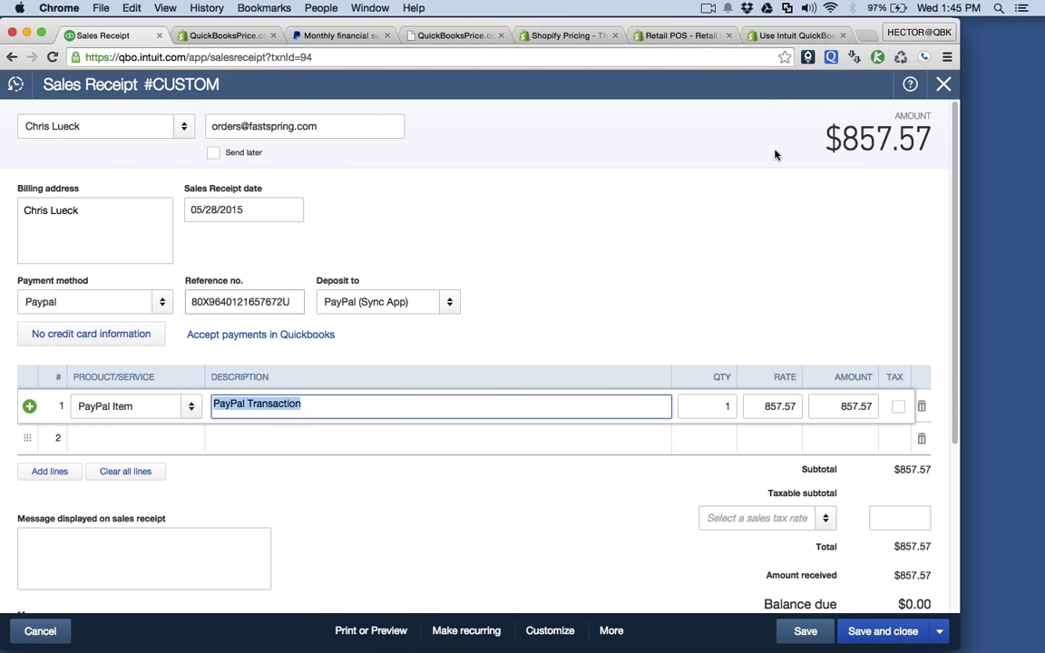
left_click(943, 83)
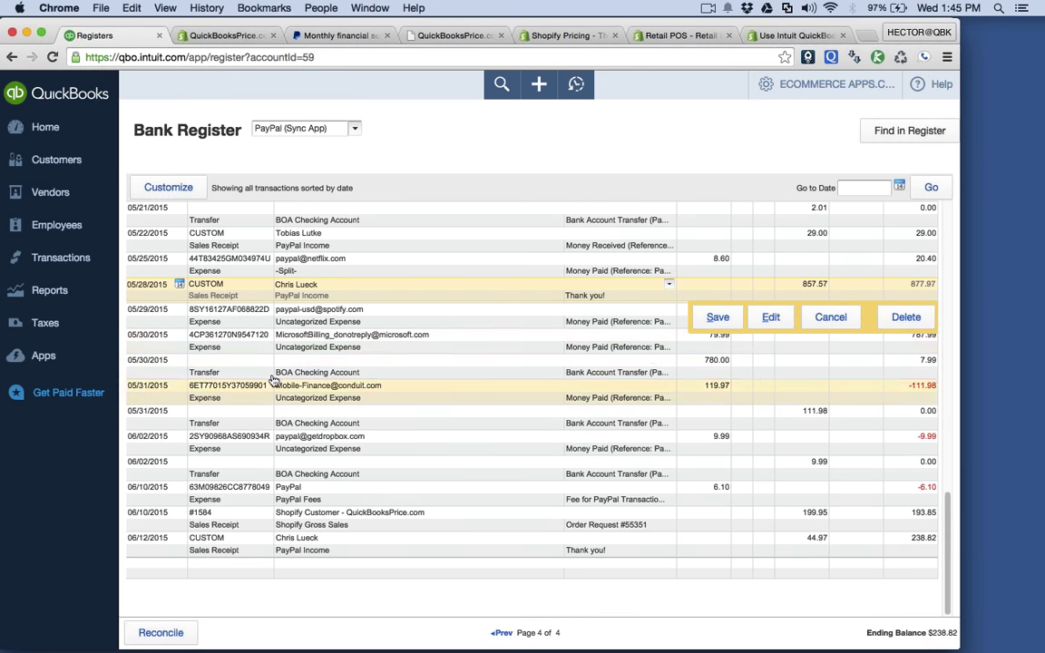
Step: Open the 79.99 Microsoft expense dated 05/30/2015, examine its expense account and description, and close it without saving
left_click(156, 338)
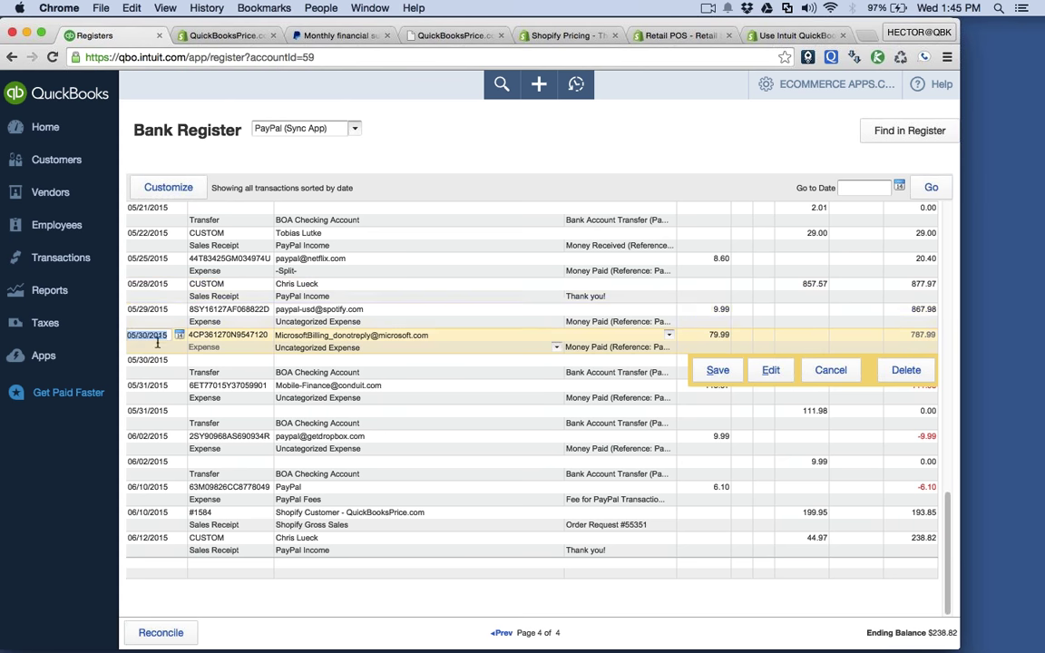
left_click(770, 370)
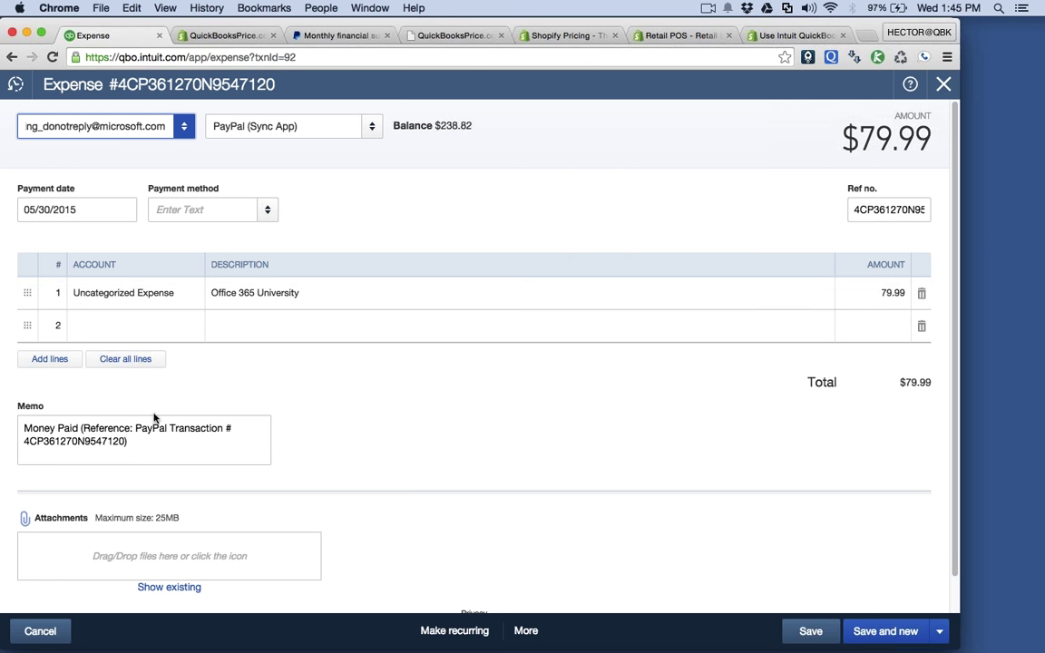
left_click(166, 301)
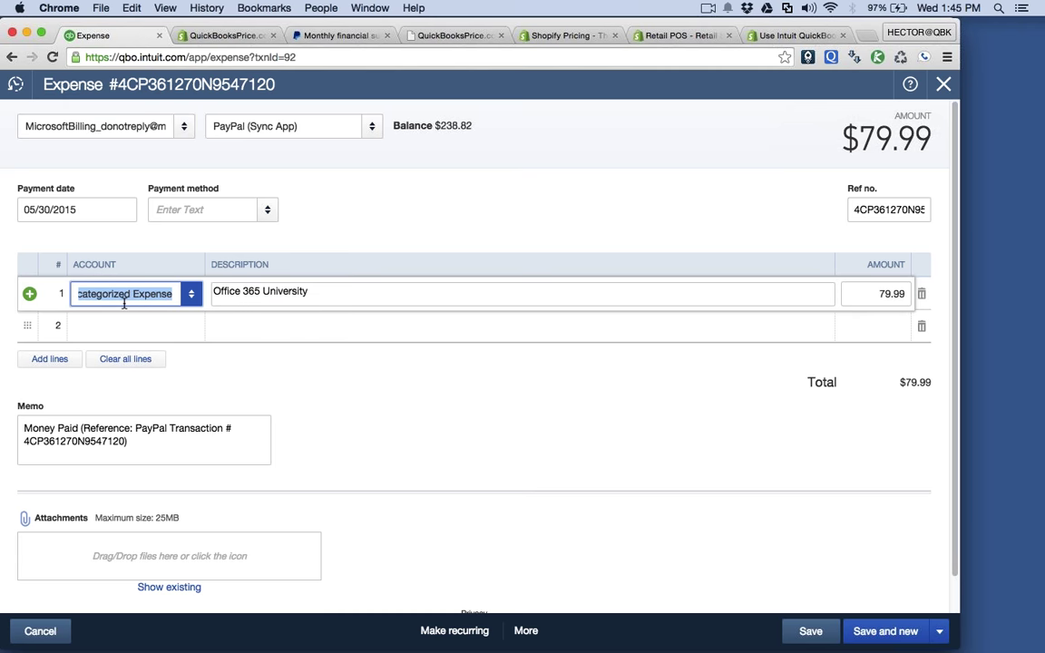
left_click(944, 84)
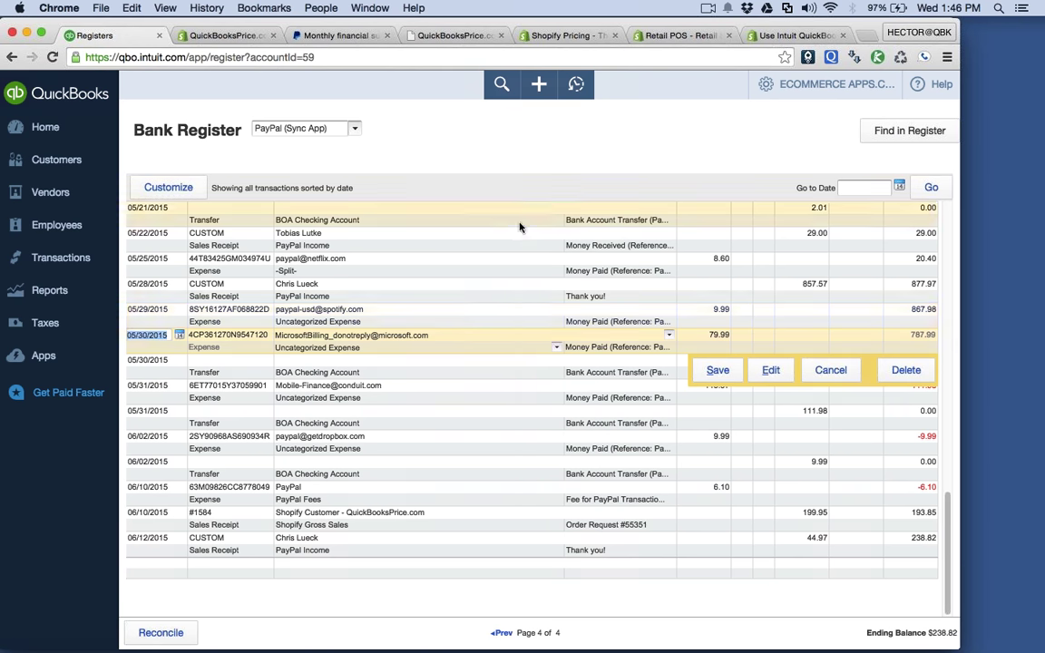
Step: Resume reconciling the PayPal (Sync App) account, keeping the statement ending date 05/31/2015 and ending balance 0.00
left_click(821, 91)
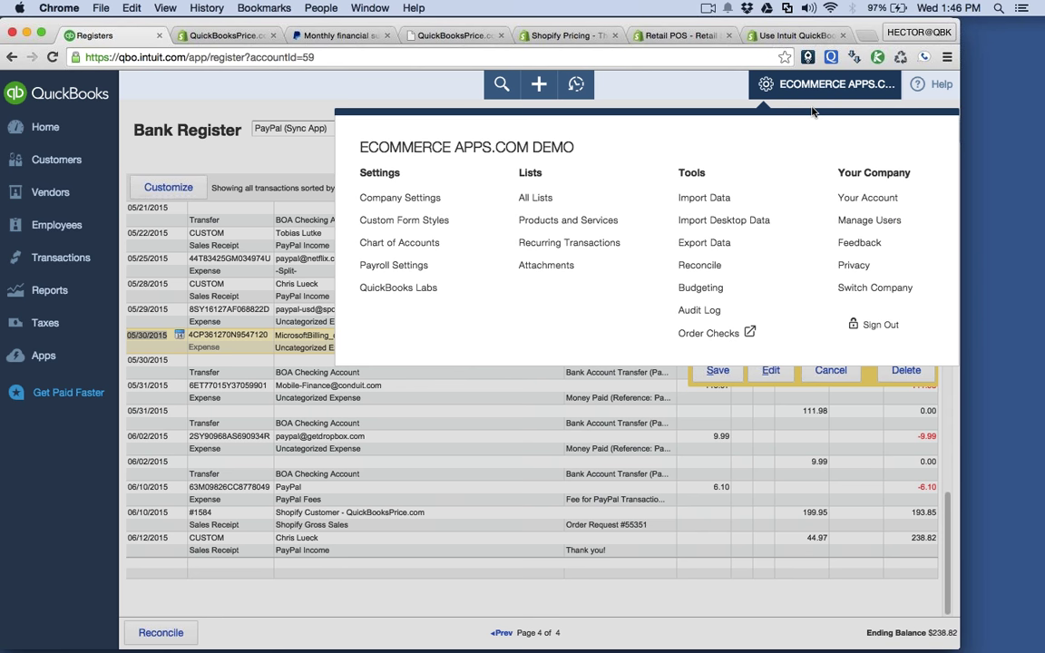
left_click(698, 267)
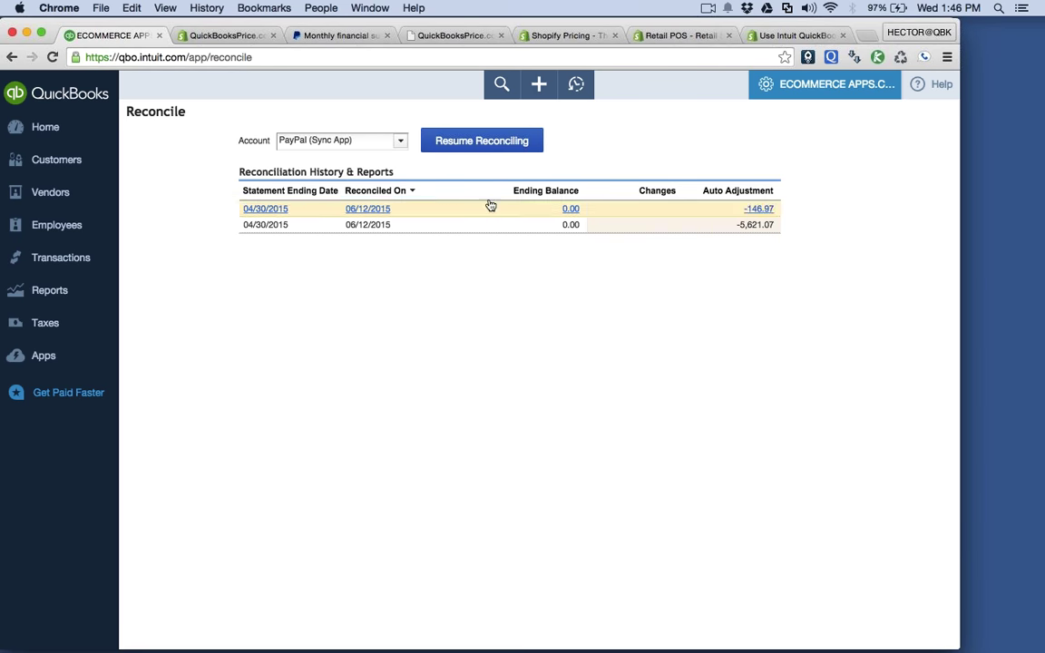
left_click(502, 152)
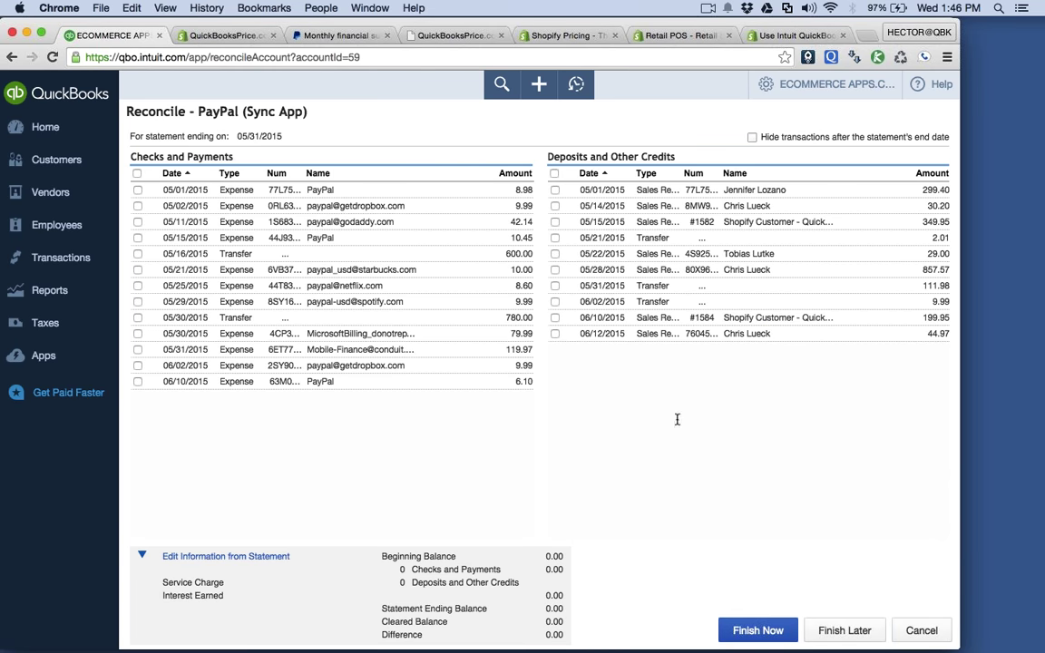
left_click(143, 558)
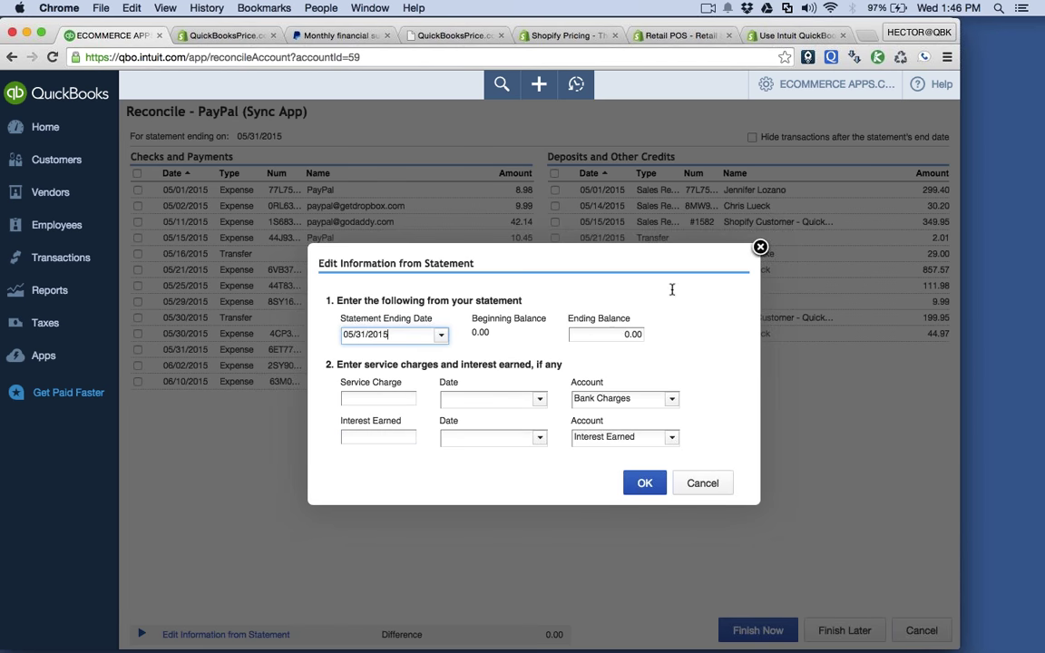
left_click(611, 335)
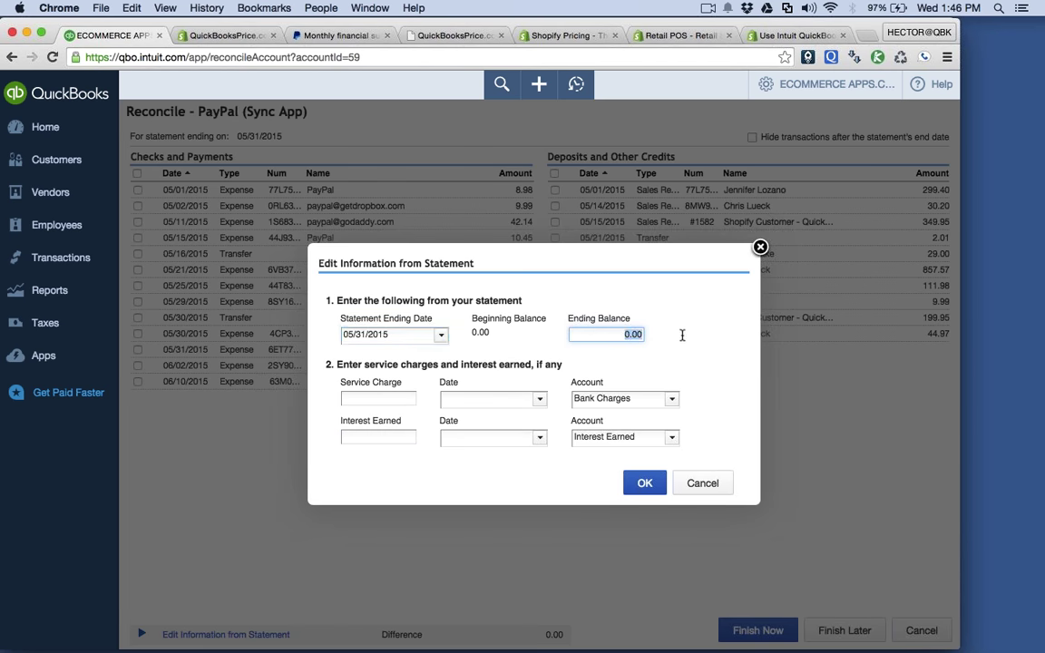
left_click(644, 484)
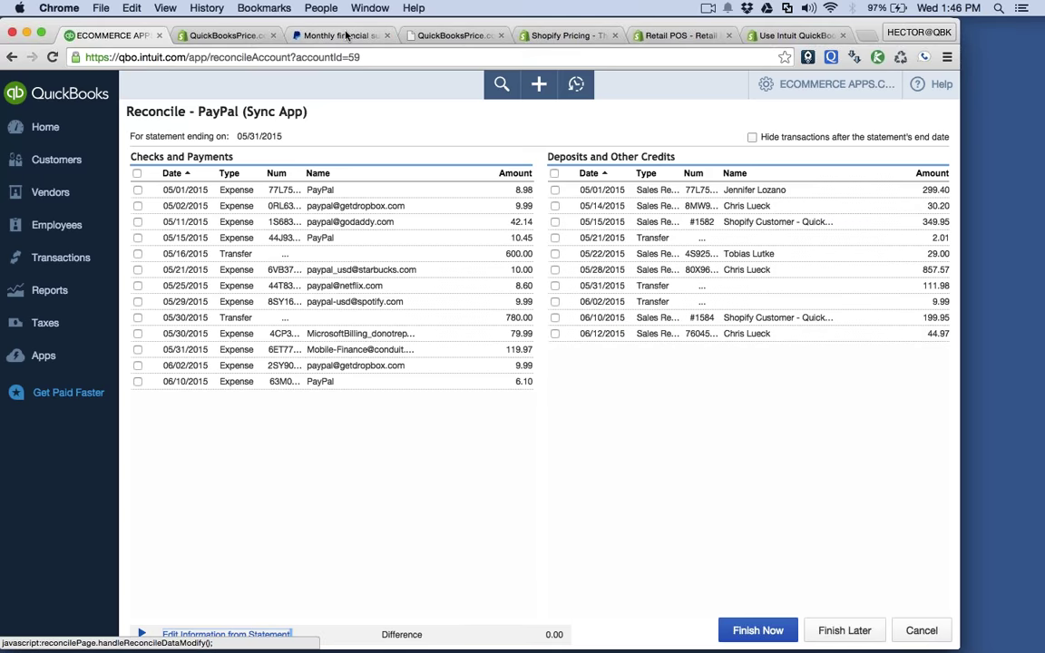
Step: Switch to PayPal, run the monthly financial summary for May, 2015 and check the beginning and ending total balances
left_click(345, 35)
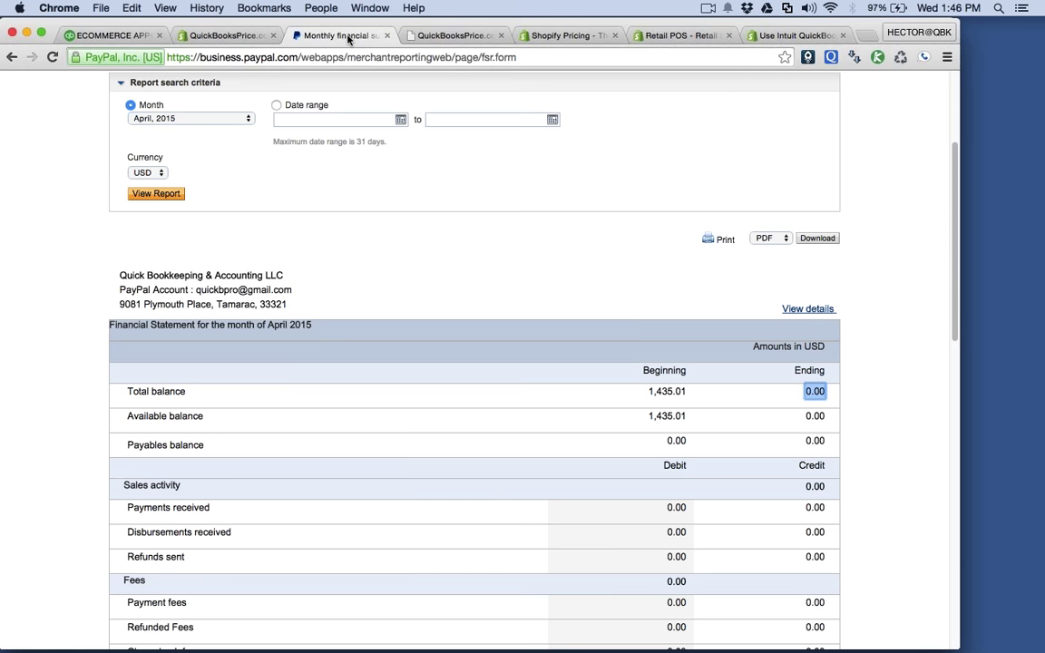
left_click(188, 122)
left_click(185, 130)
left_click(157, 194)
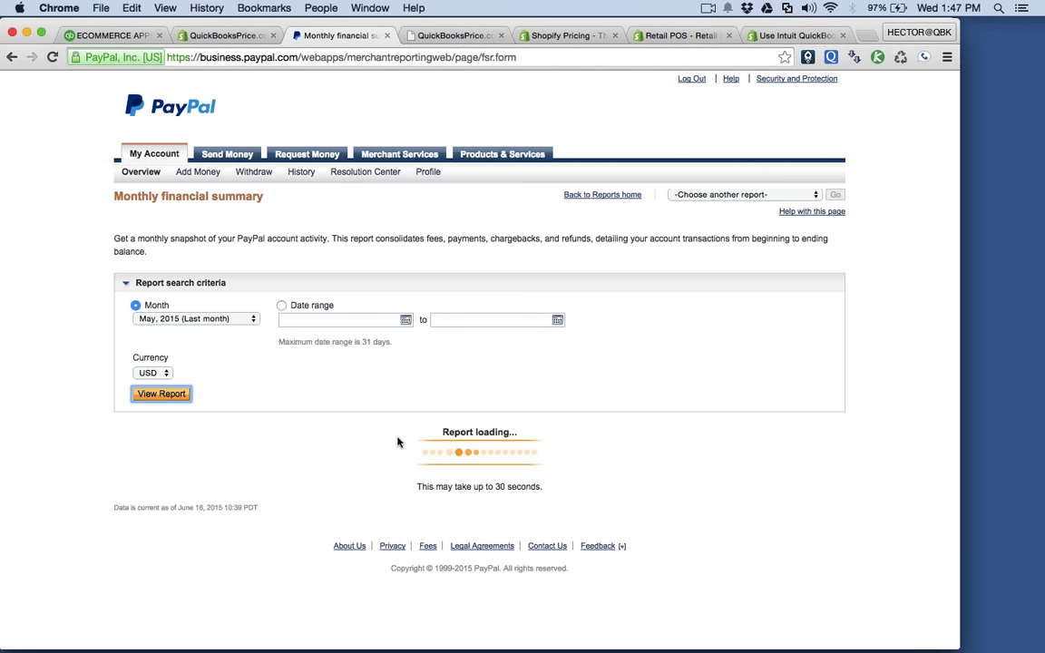
scroll(471, 422, "down", 3)
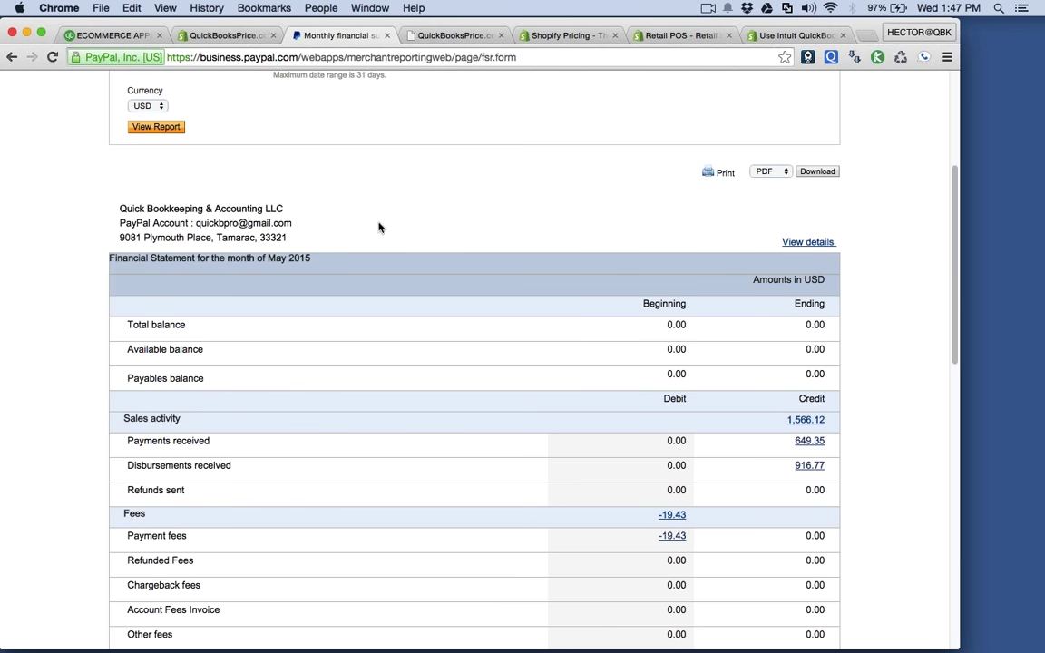
Step: Back in the QuickBooks reconciliation, hide transactions after the statement's end date, mark all payments and deposits as cleared, and check the difference
left_click(118, 36)
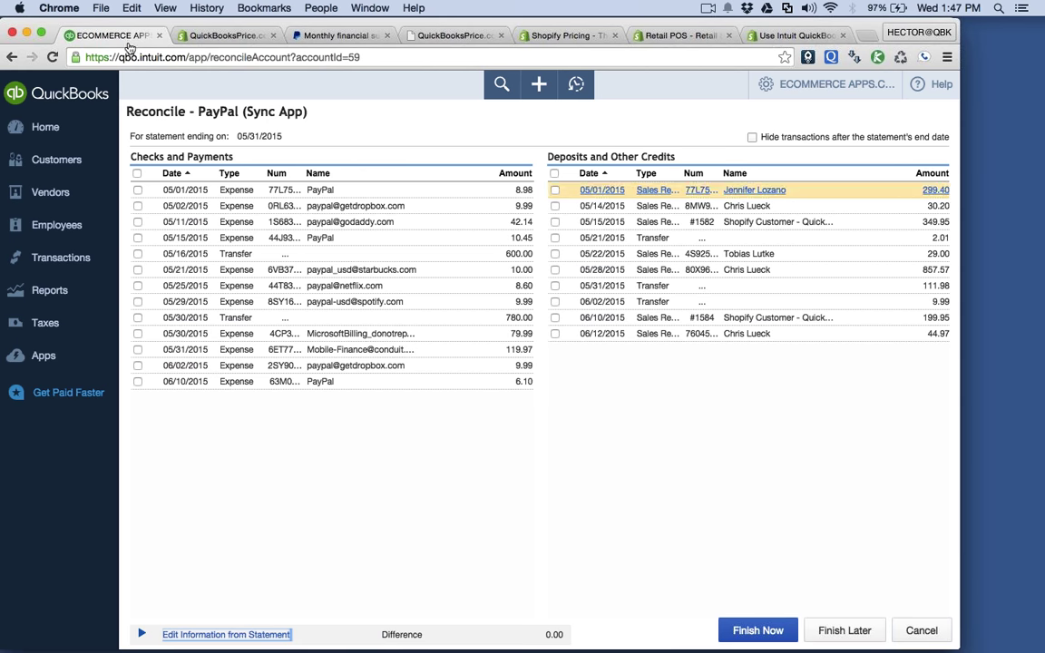
left_click(752, 137)
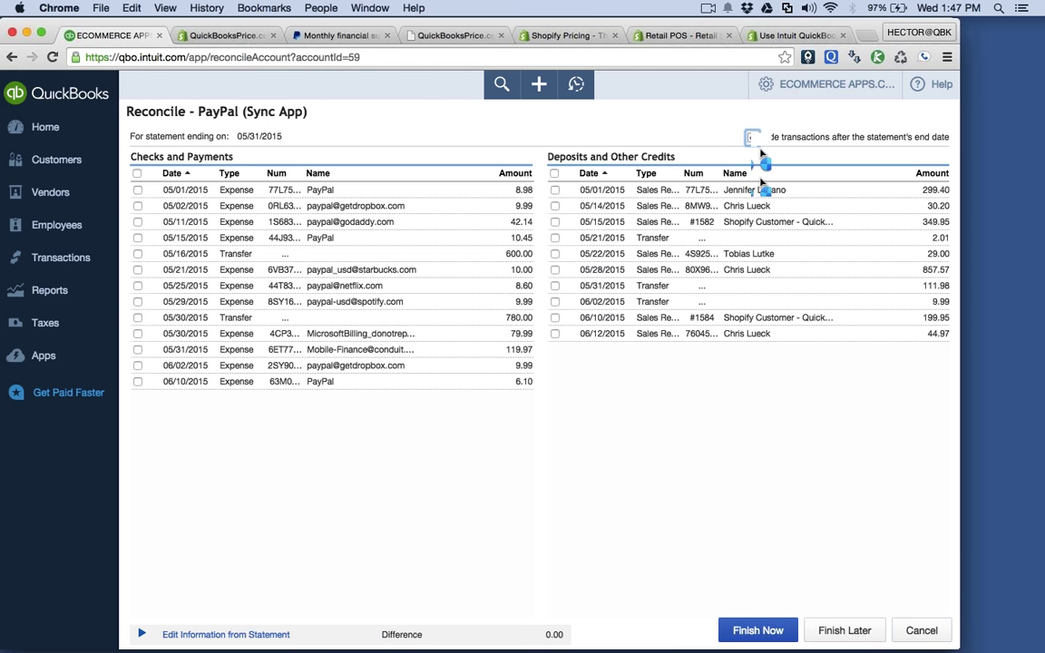
left_click(141, 634)
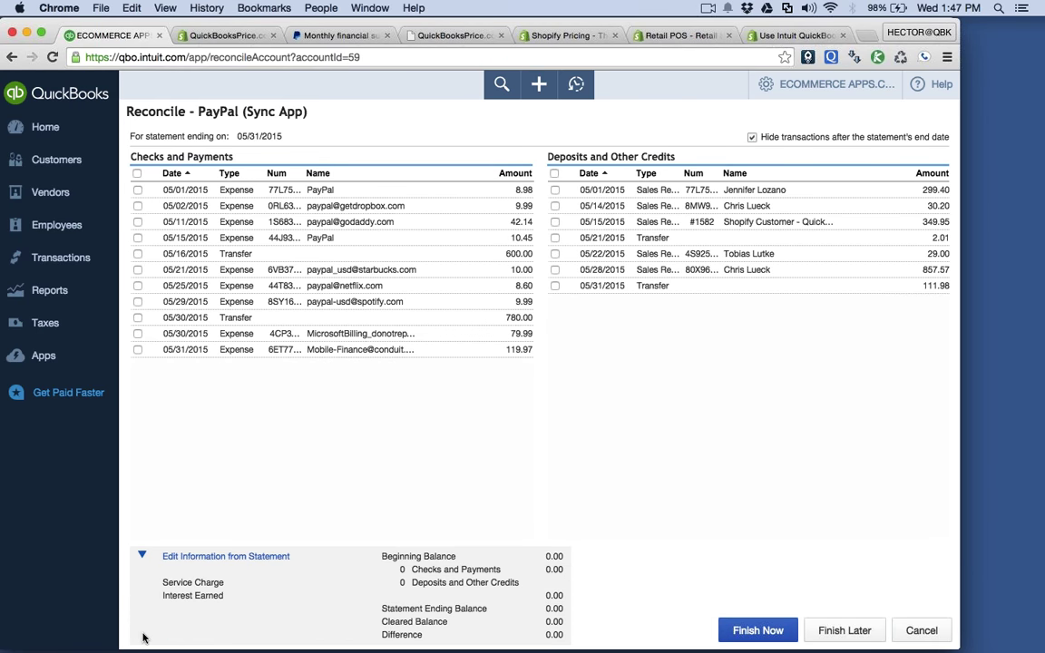
left_click(137, 173)
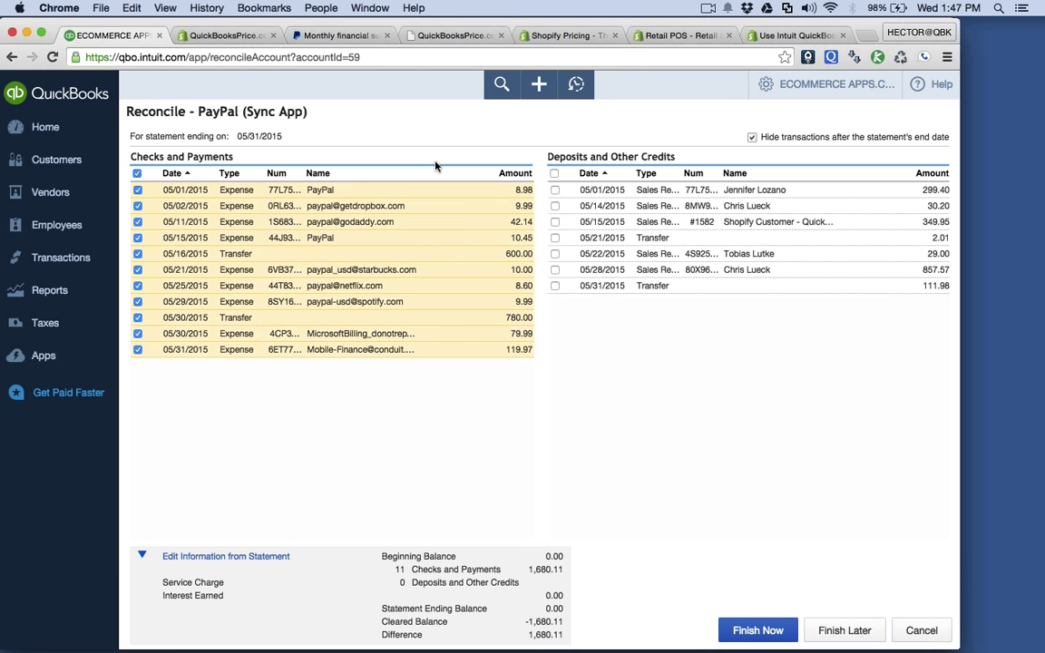
left_click(554, 173)
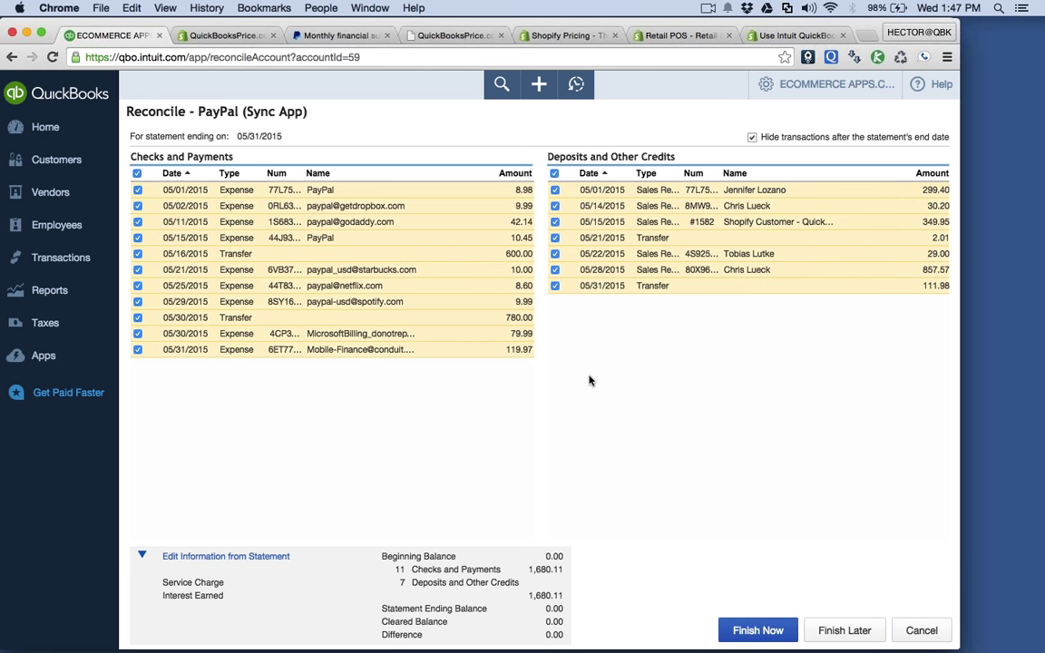
left_click_drag(379, 550, 564, 633)
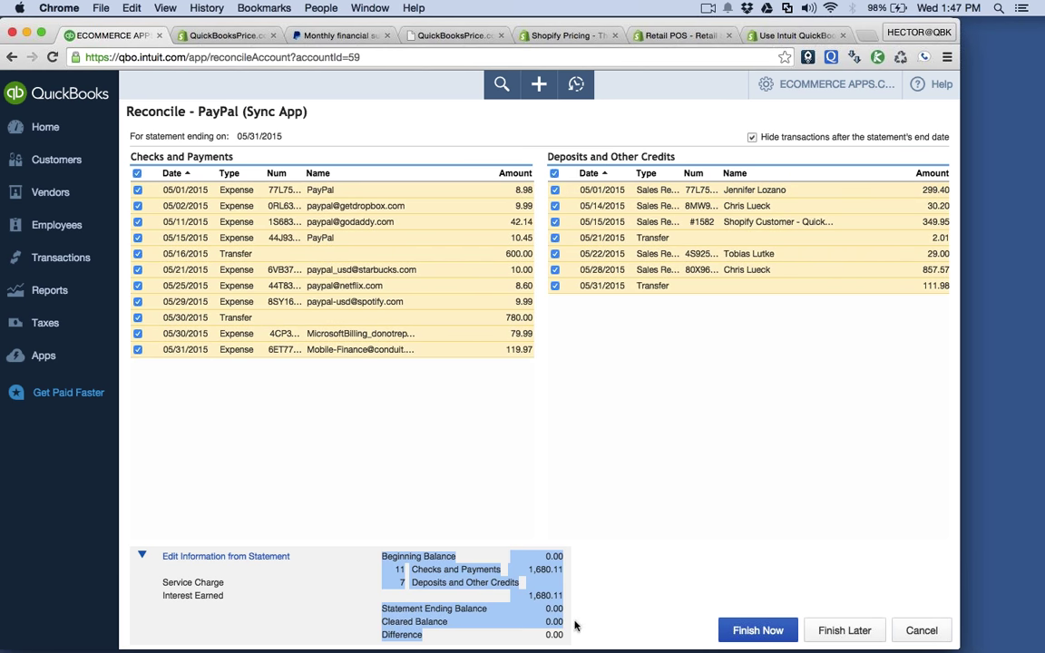
left_click(560, 633)
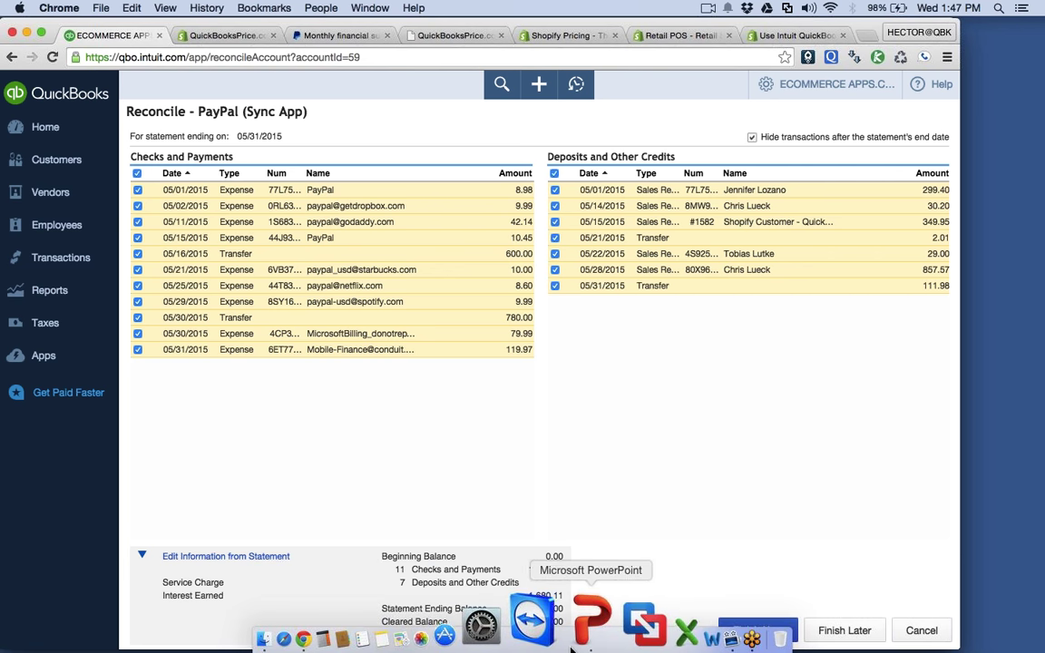
Step: Switch to the PowerPoint slideshow, advance to the PayPal Monthly Financial Details slide, and return to the QuickBooks reconciliation
left_click(597, 612)
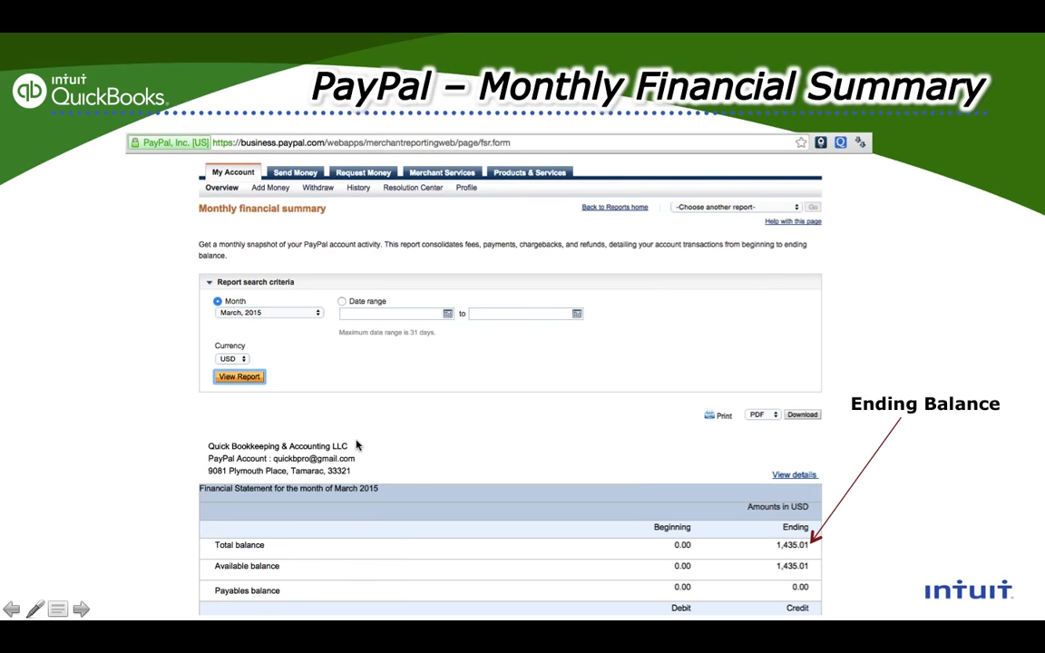
left_click(356, 444)
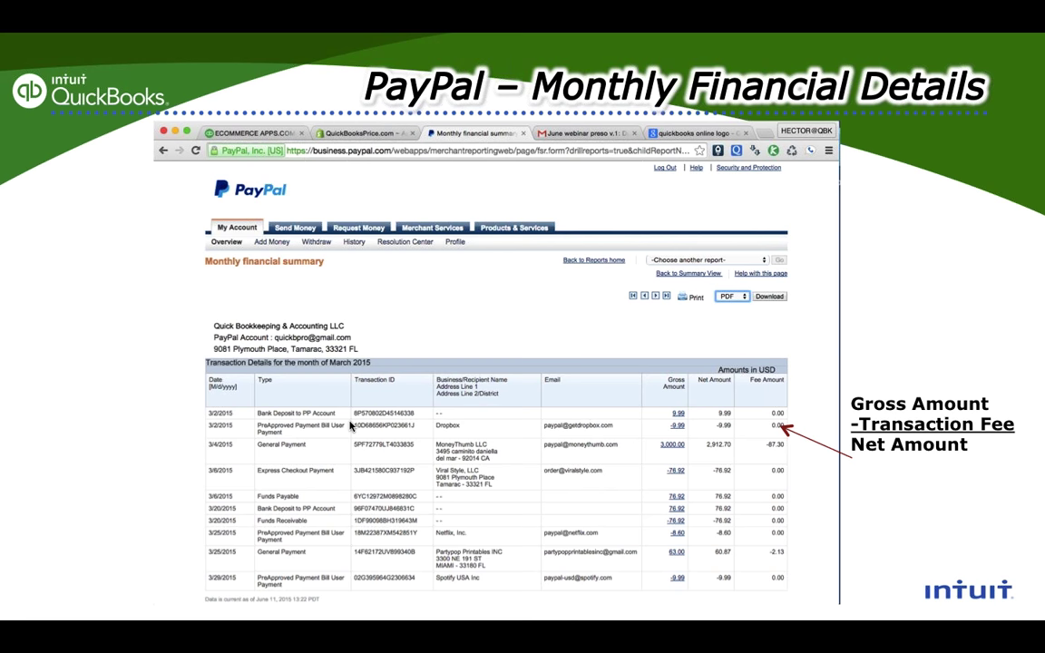
key("ctrl+Up")
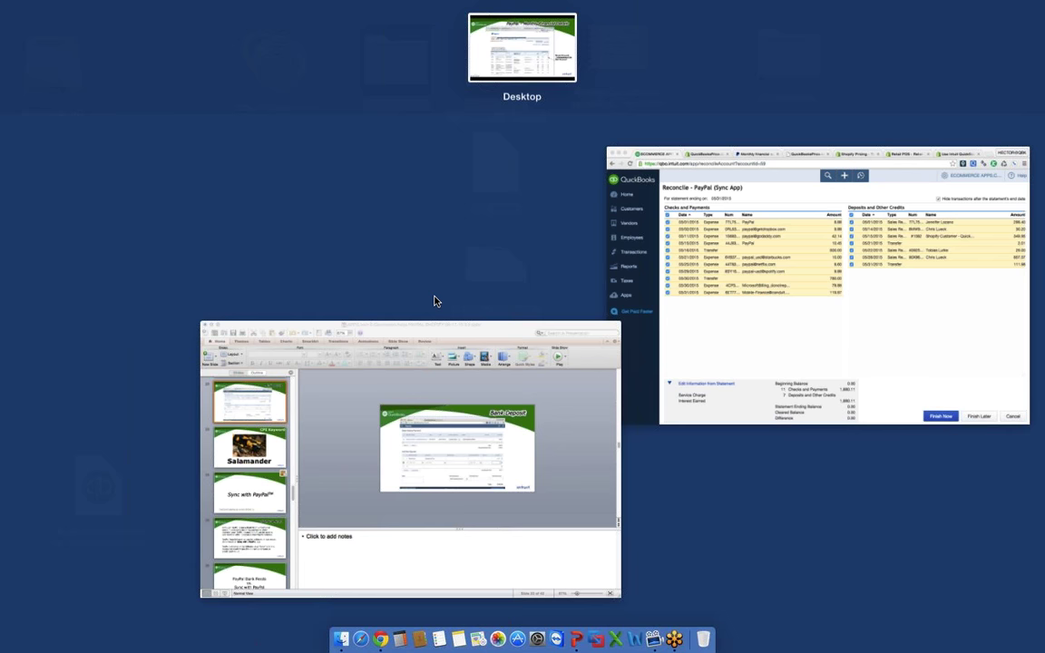
left_click(717, 250)
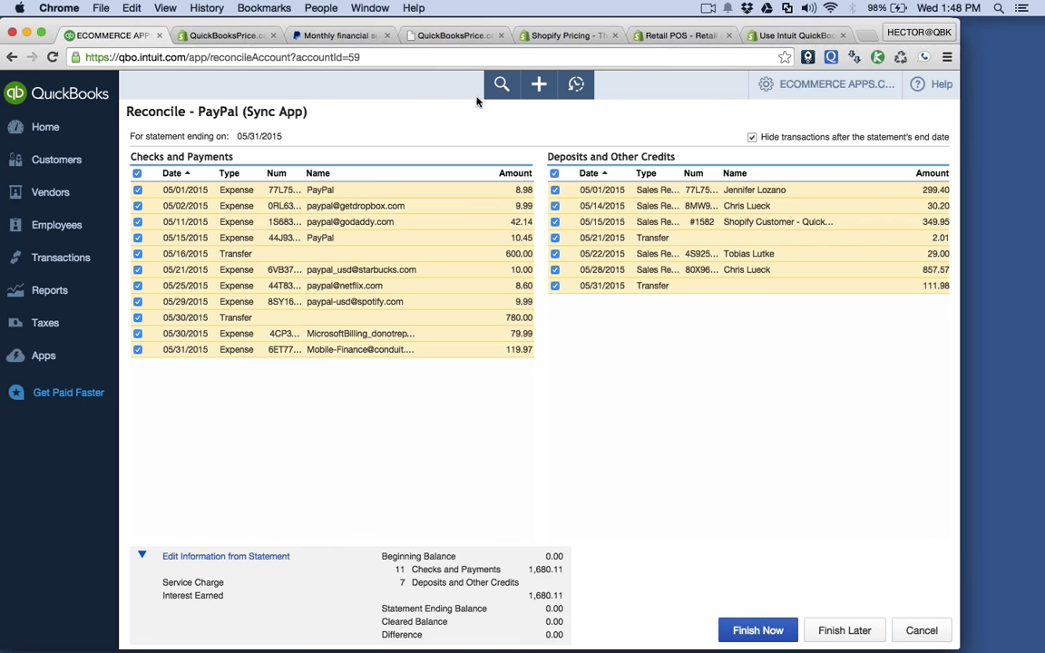
Step: Open PayPal's May 2015 transaction details from the monthly summary, enlarge the page, and examine the gross, net and fee amounts
left_click(343, 36)
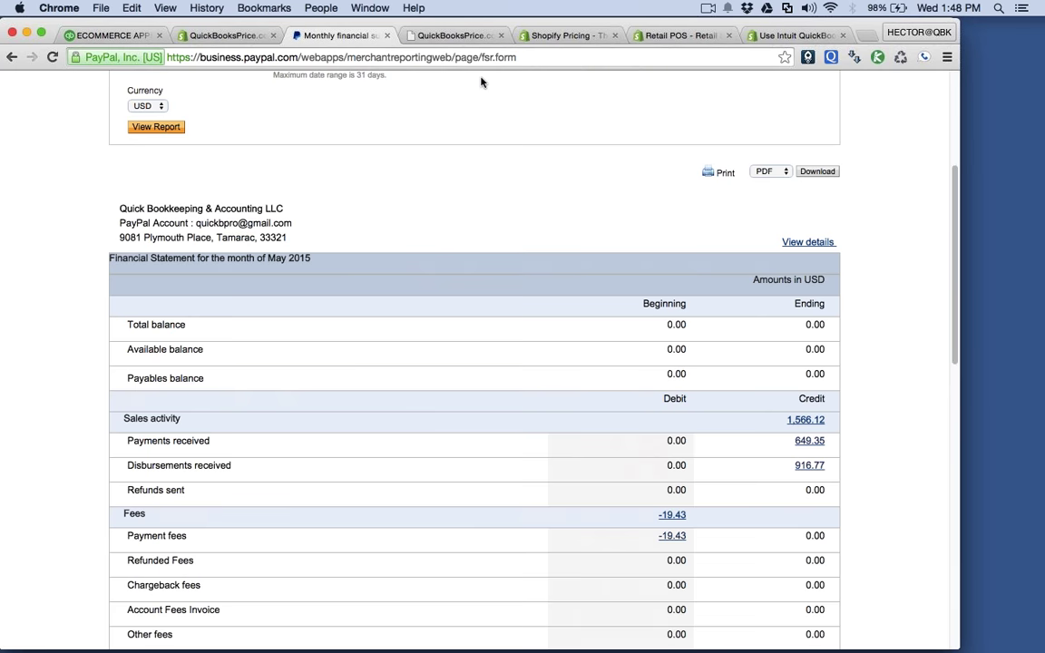
left_click_drag(837, 242, 785, 243)
left_click(835, 242)
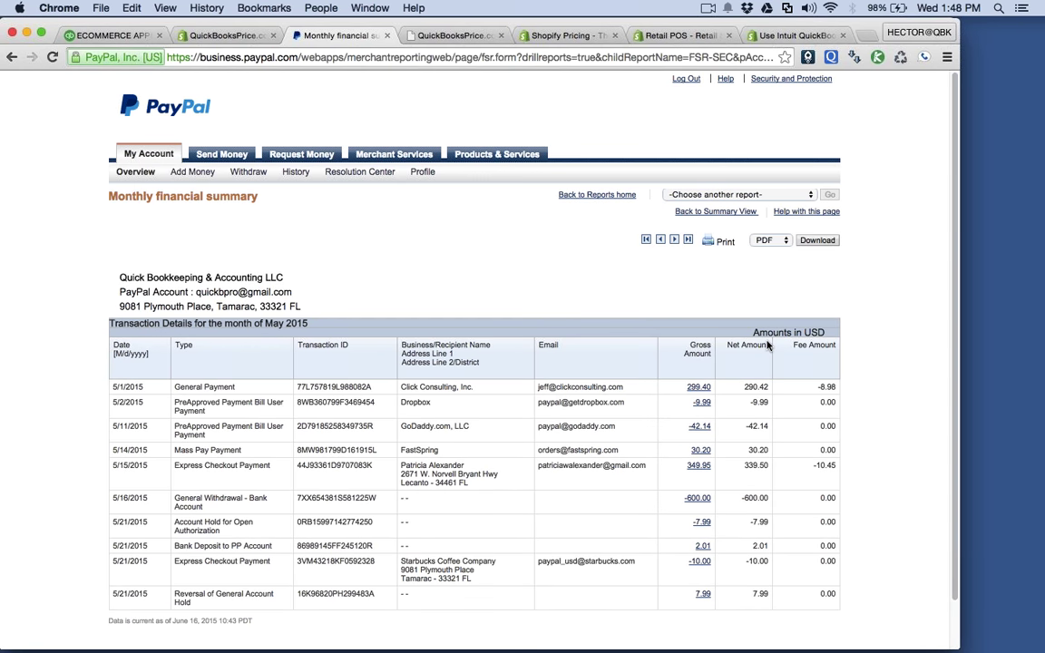
key("super+equal")
key("super+equal")
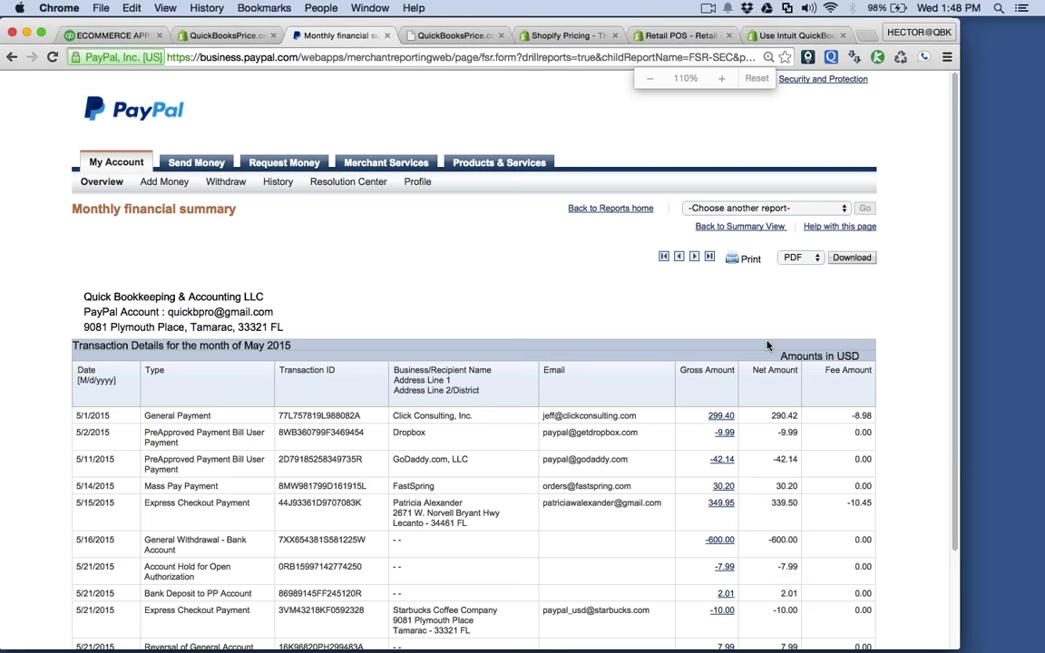
scroll(766, 345, "down", 5)
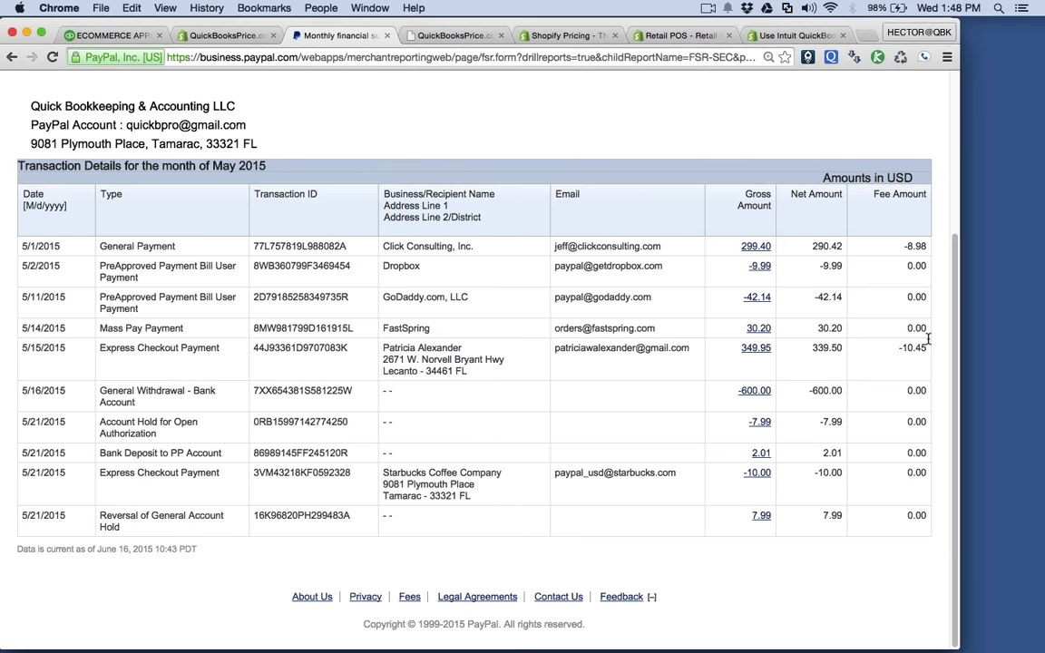
scroll(928, 339, "up", 5)
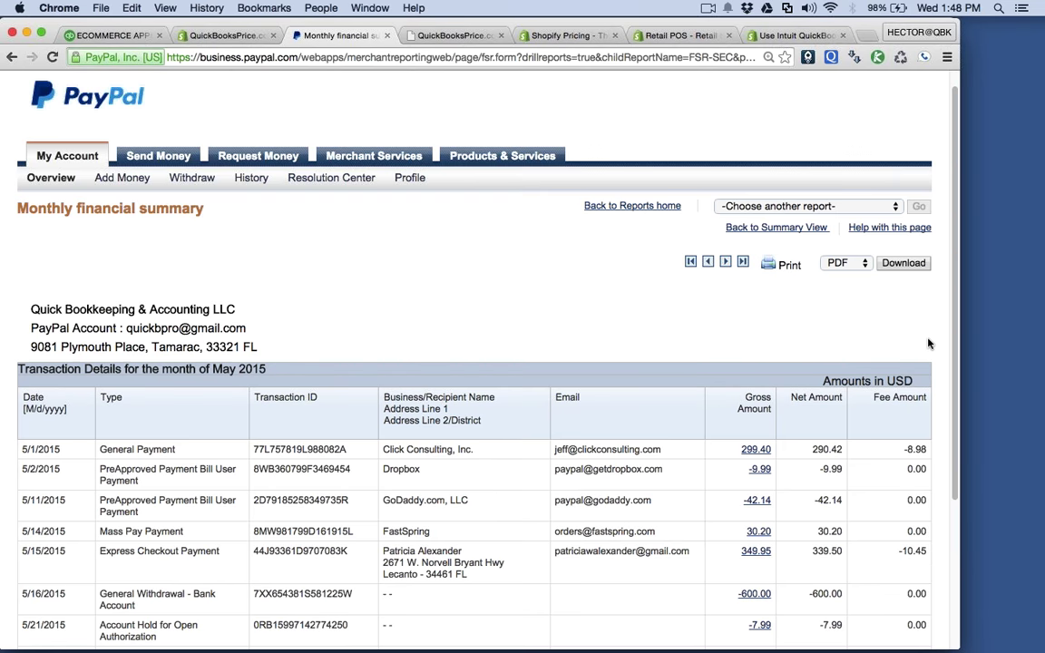
scroll(927, 342, "down", 2)
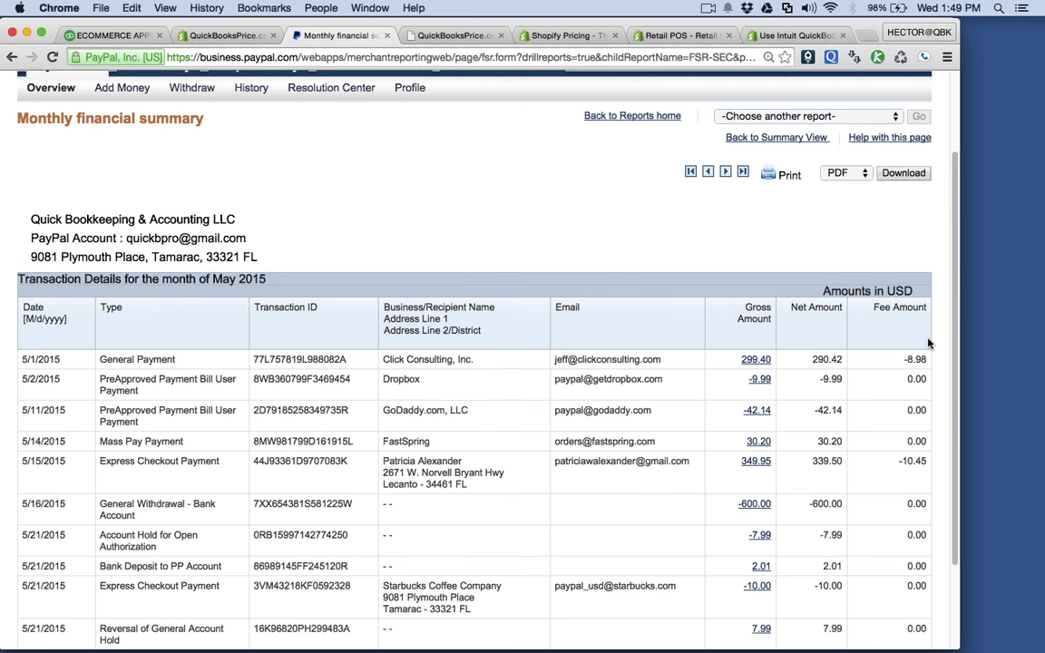
scroll(472, 272, "up", 3)
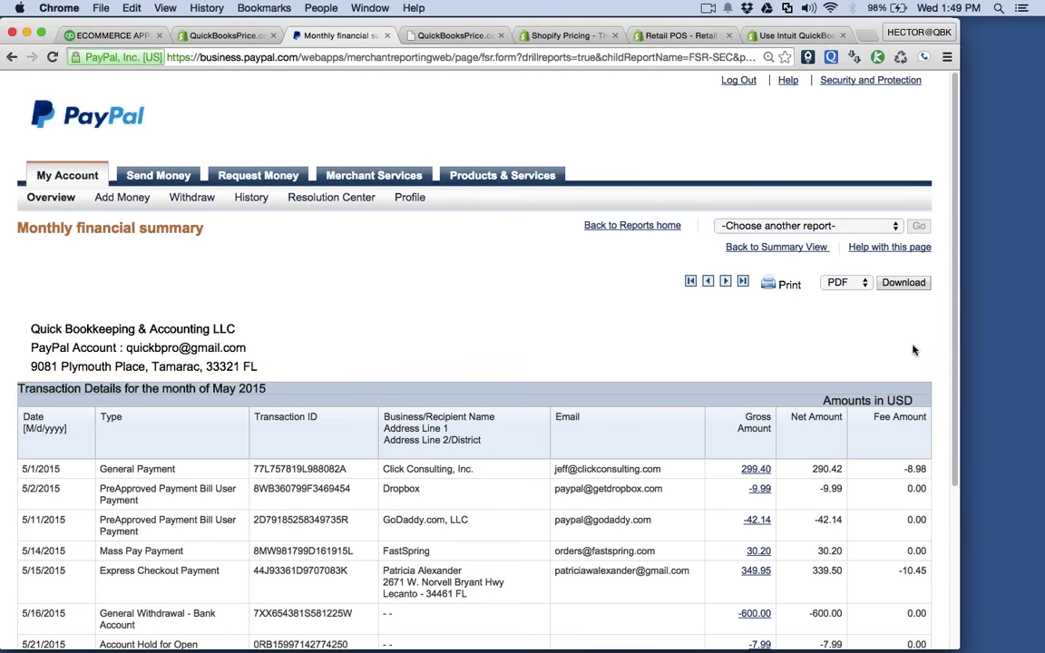
Step: Return to QuickBooks and finish the PayPal (Sync App) reconciliation for the statement ending 05/31/2015
left_click(109, 36)
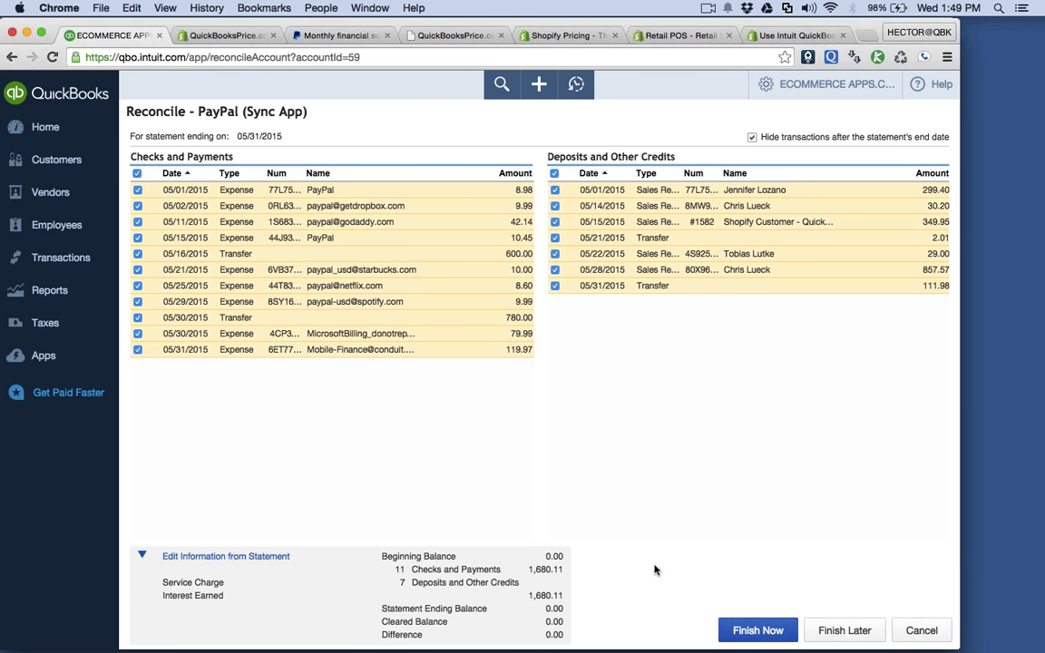
left_click(756, 630)
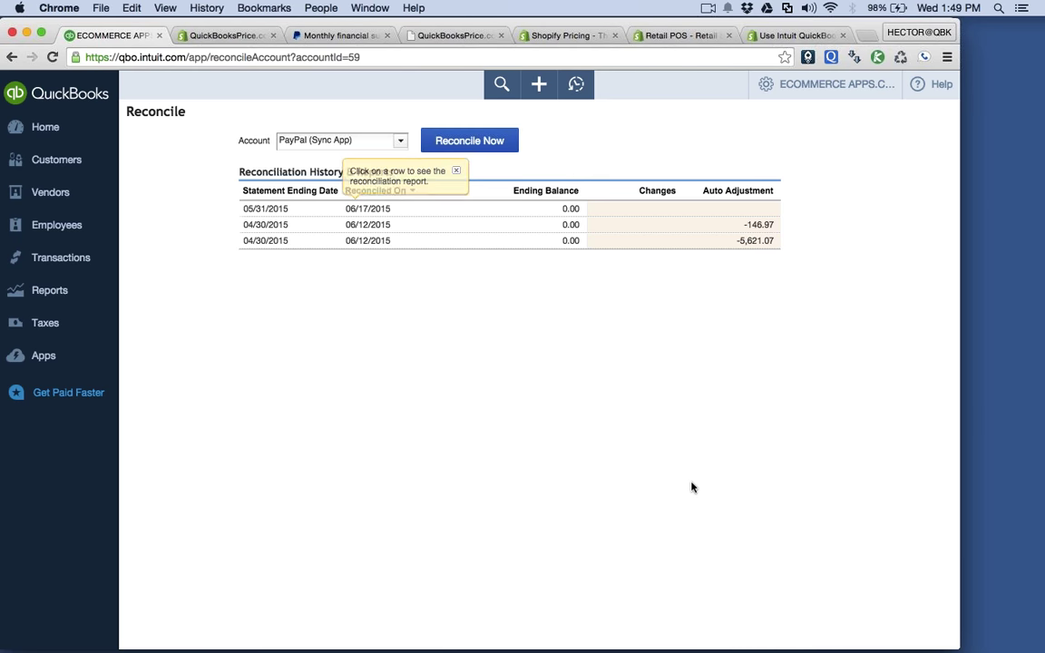
Step: Switch to the PowerPoint slideshow and advance past the PayPal - Reconcile slide to the PayPal Sync App VS. PayPal Bank Feeds comparison
mouse_move(487, 639)
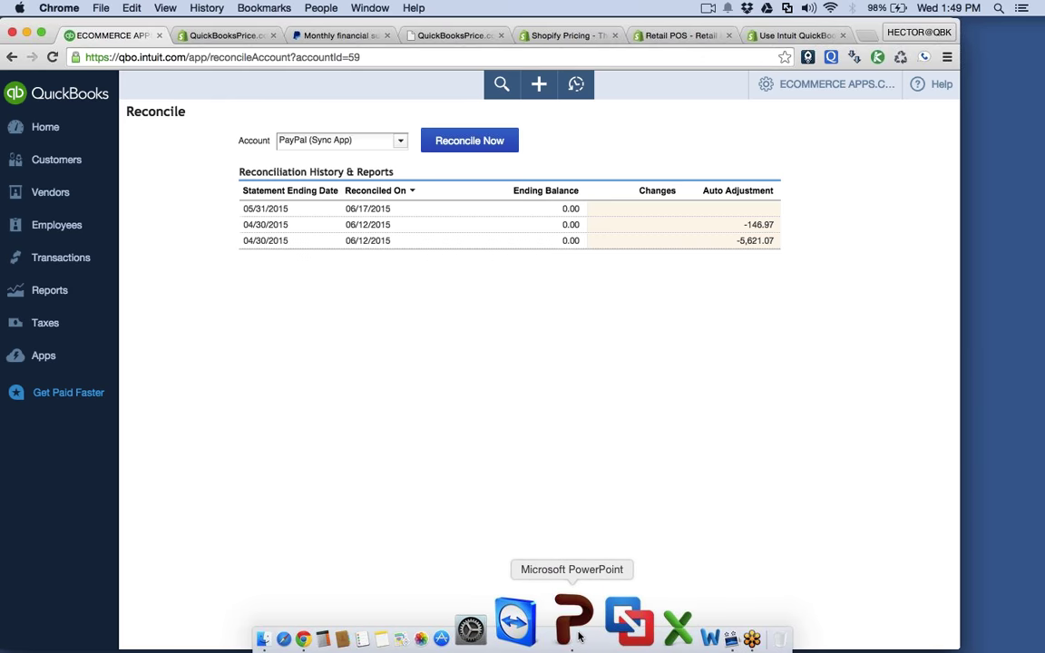
left_click(581, 639)
left_click(539, 409)
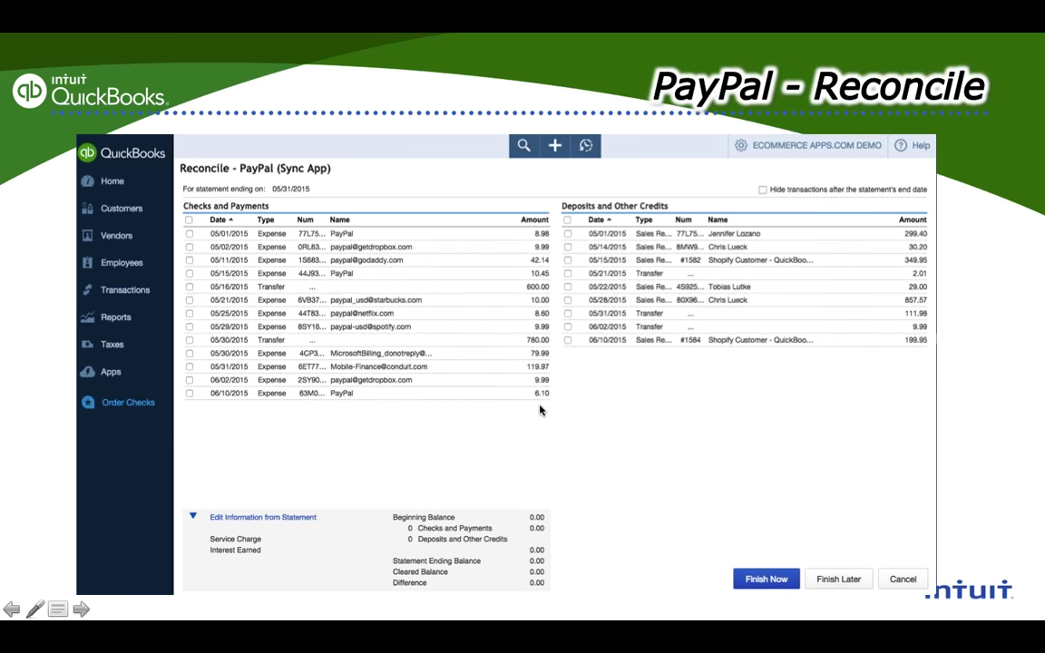
left_click(540, 410)
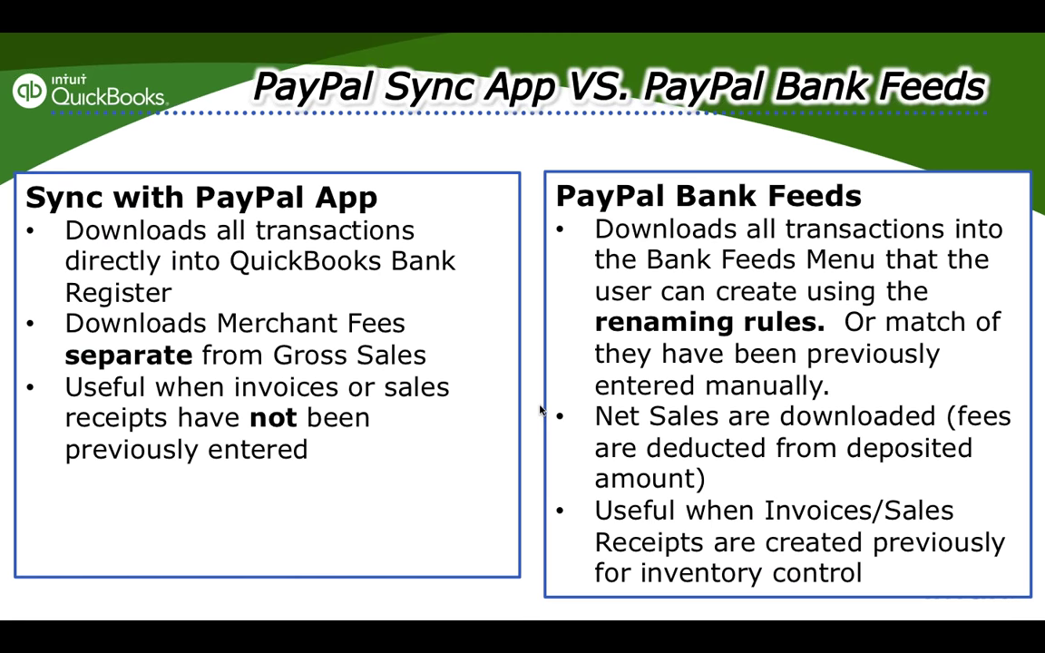
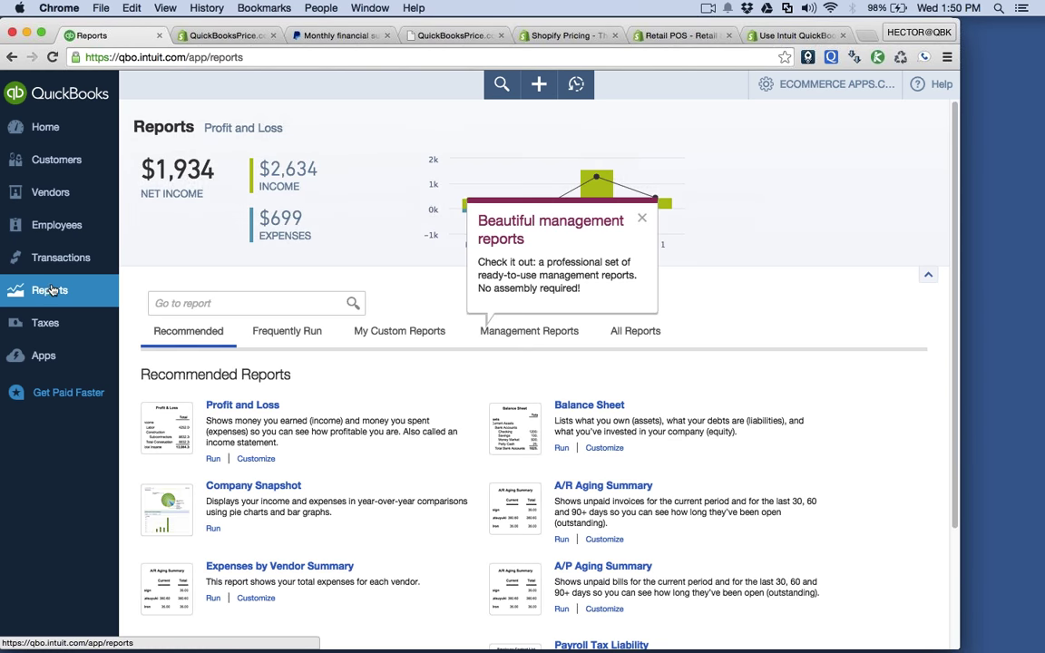
Step: Open the Banking transactions in QuickBooks and view the new PayPal (BANK FEEDS) entries
mouse_move(50, 260)
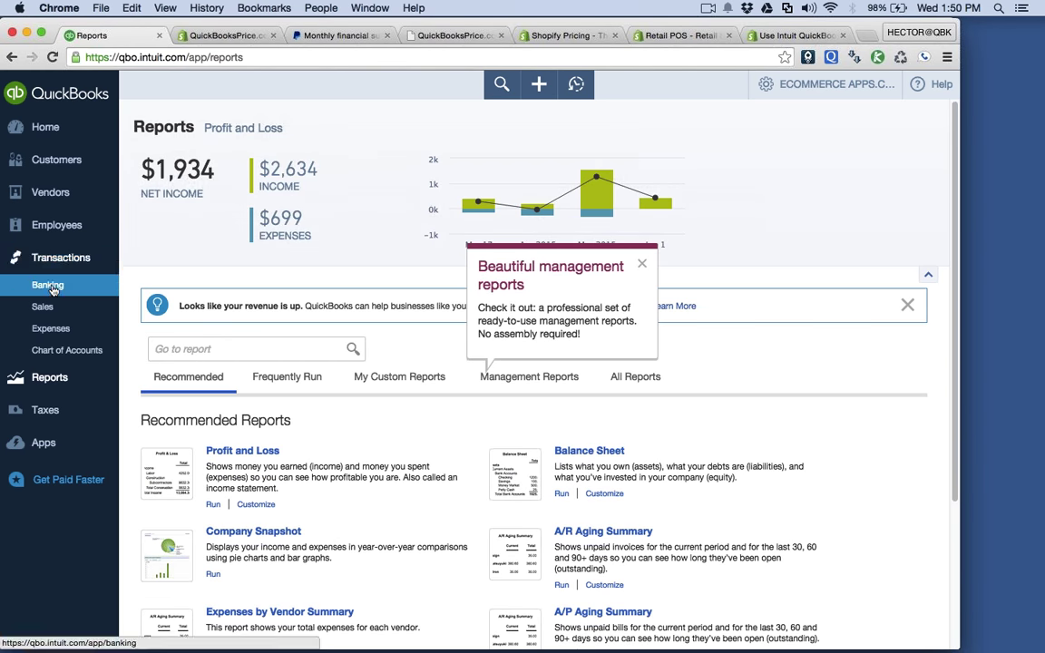
left_click(50, 286)
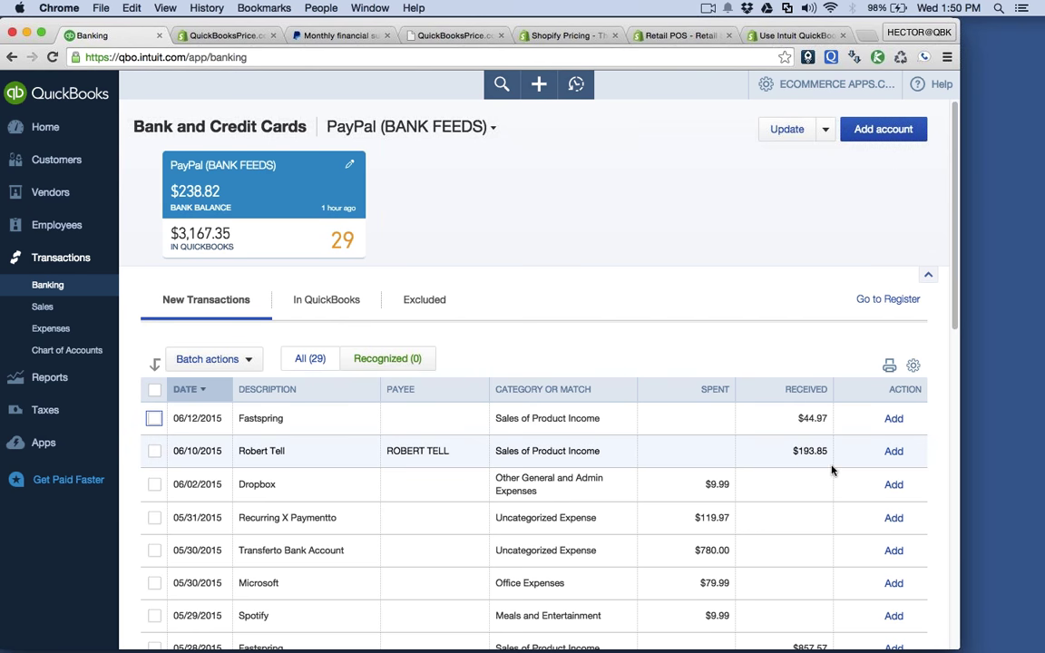
Step: Add the 06/10/2015 bank-feed deposit of $193.85 to QuickBooks, categorized as Sales of Product Income
left_click(802, 464)
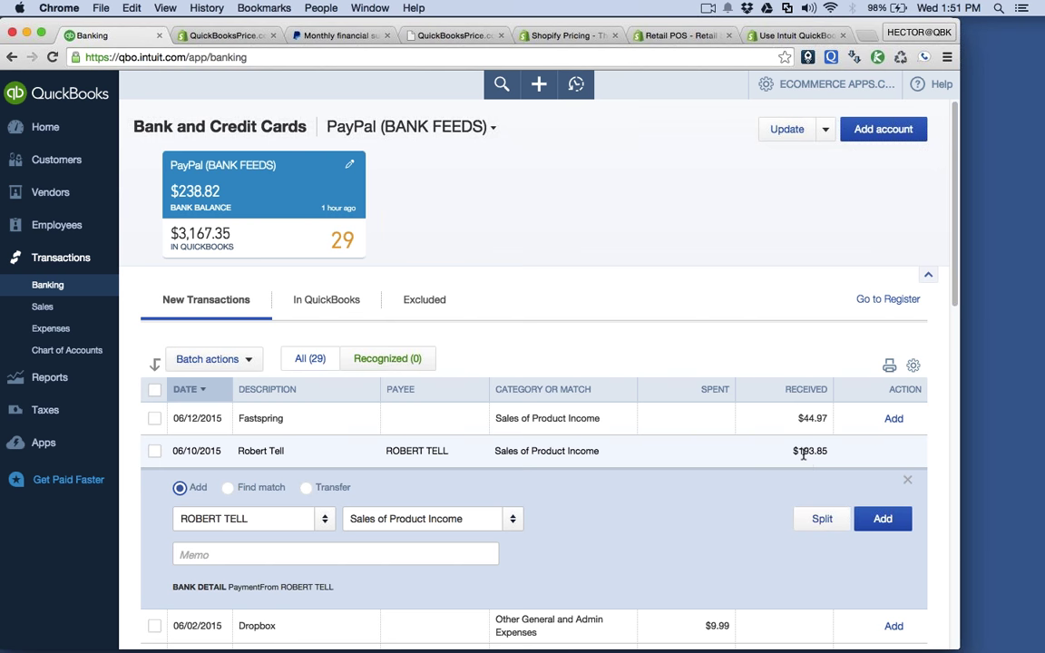
scroll(825, 451, "down", 1)
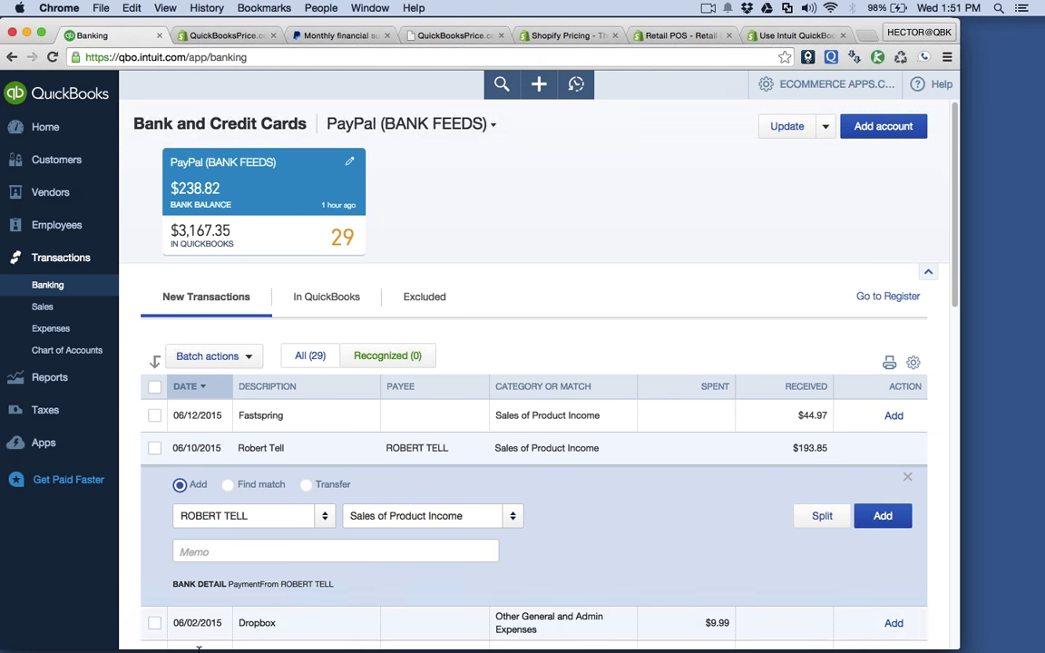
left_click(295, 517)
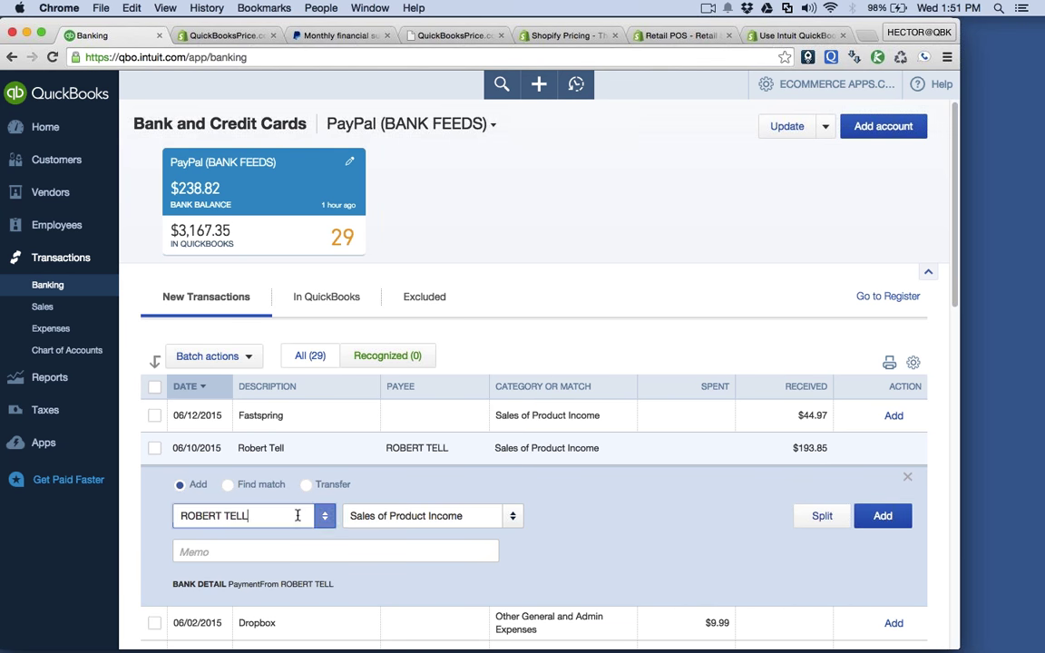
left_click(464, 516)
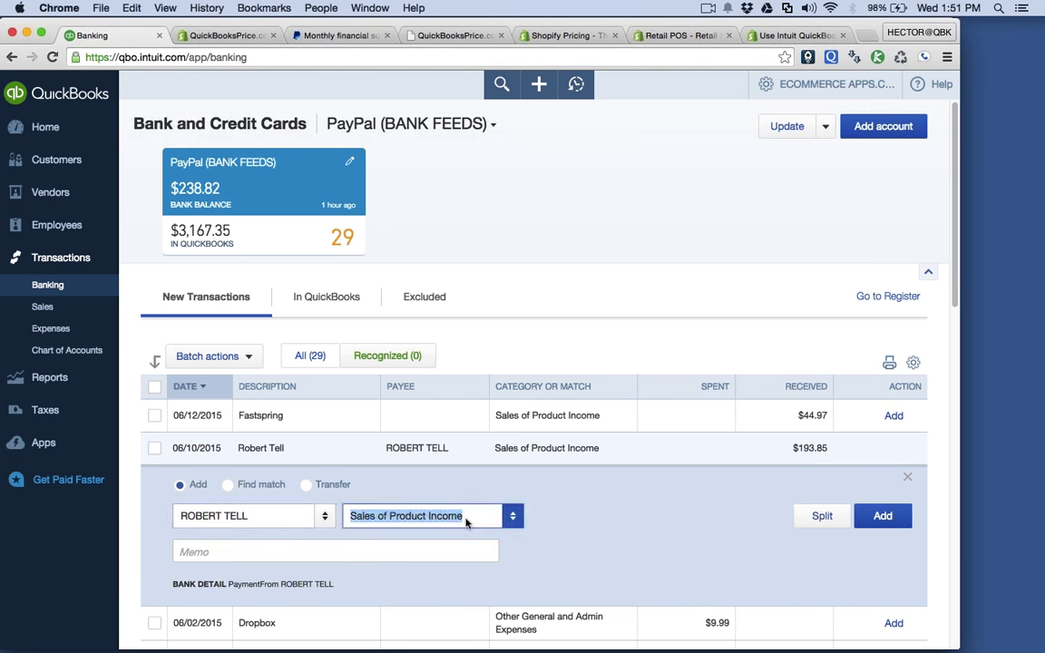
left_click(884, 517)
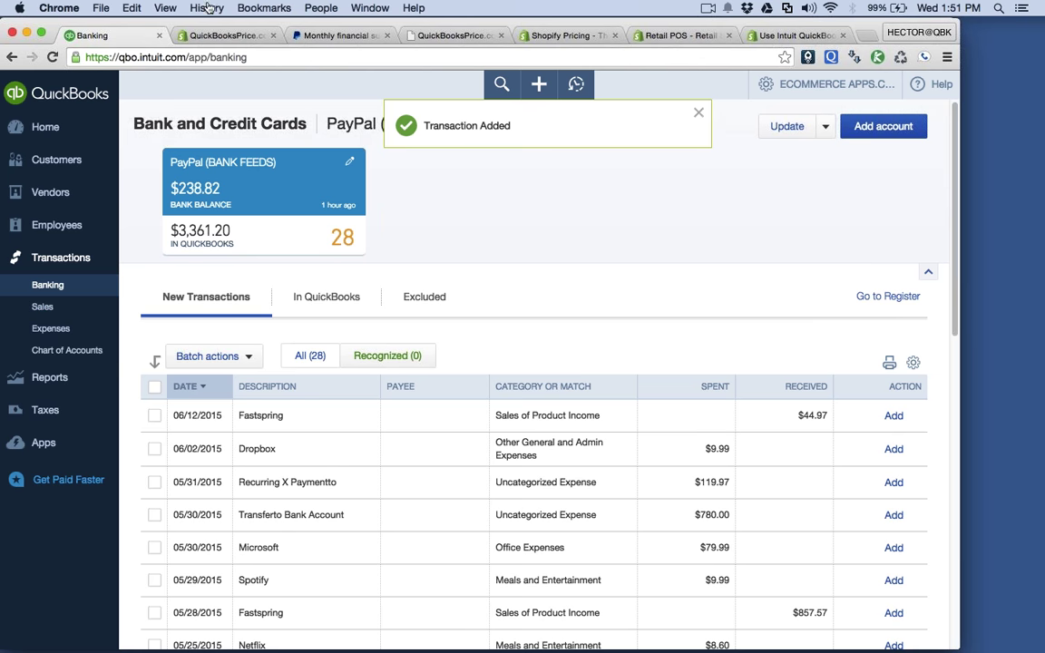
Step: Open Shopify Customer - QuickBooksPrice.com from the customer list, review its first 06/10/2015 sales receipt paid through Shopify Payments, and close it
left_click(37, 162)
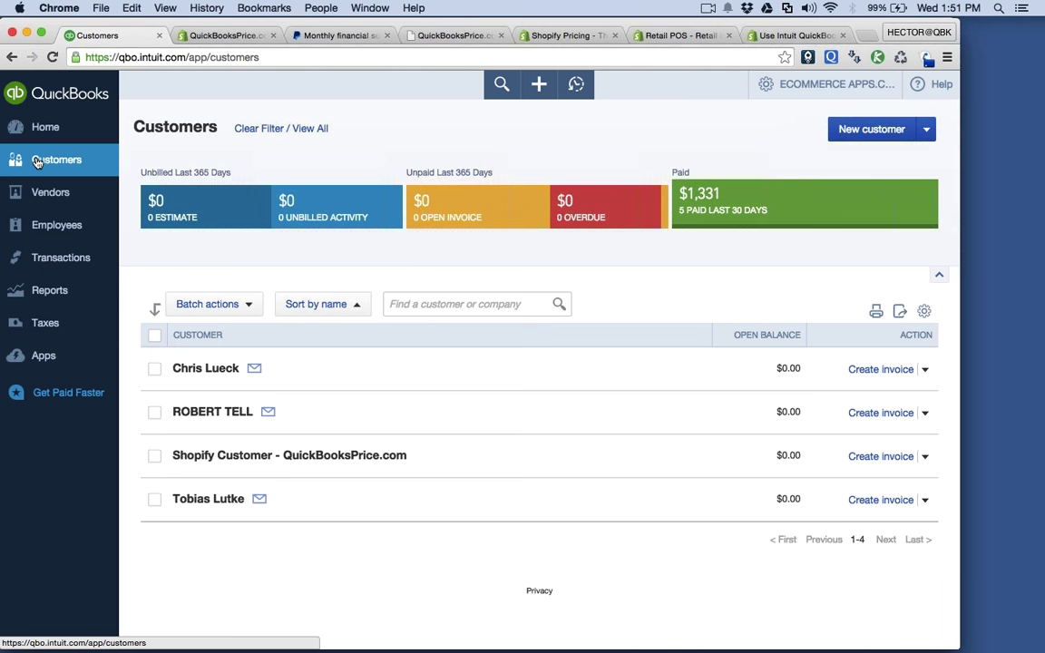
left_click(203, 461)
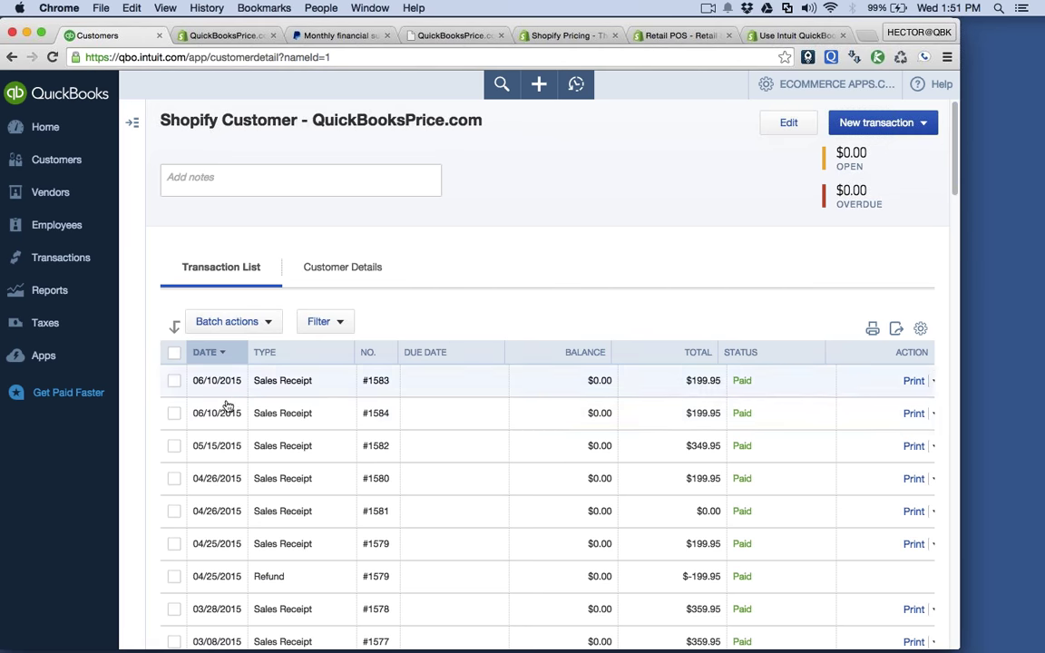
left_click(301, 388)
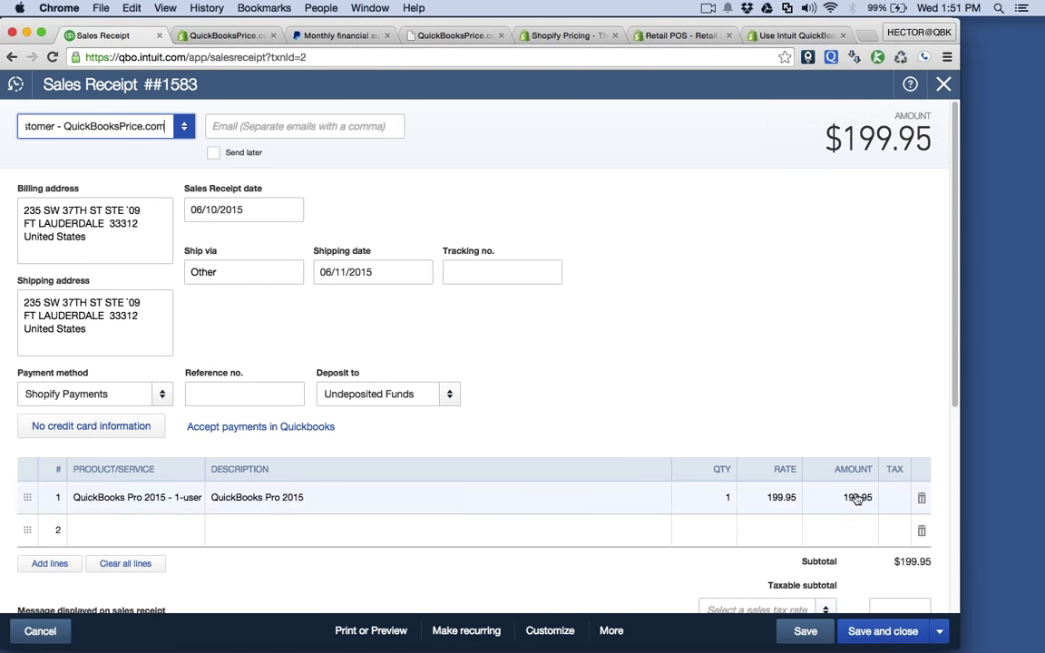
scroll(857, 508, "down", 3)
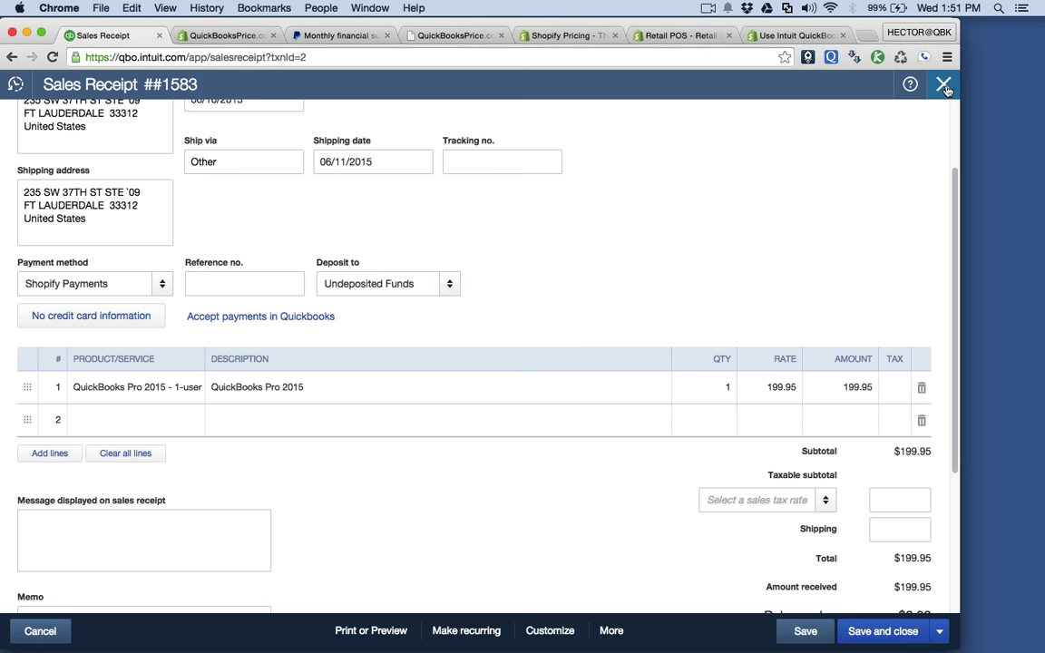
scroll(943, 87, "down", 5)
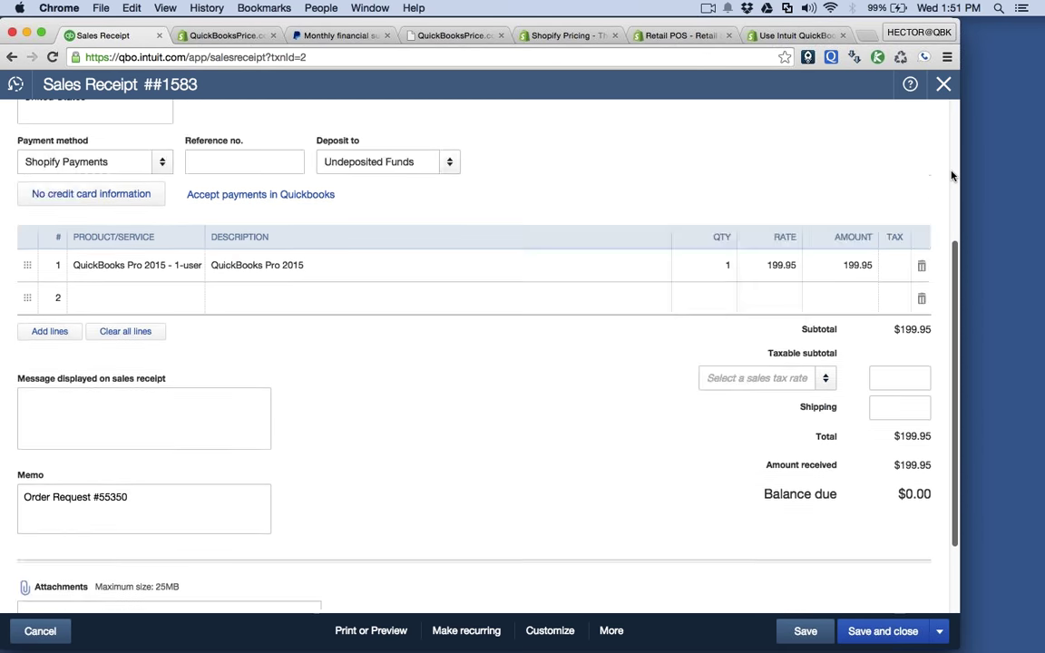
scroll(943, 87, "up", 8)
left_click(943, 85)
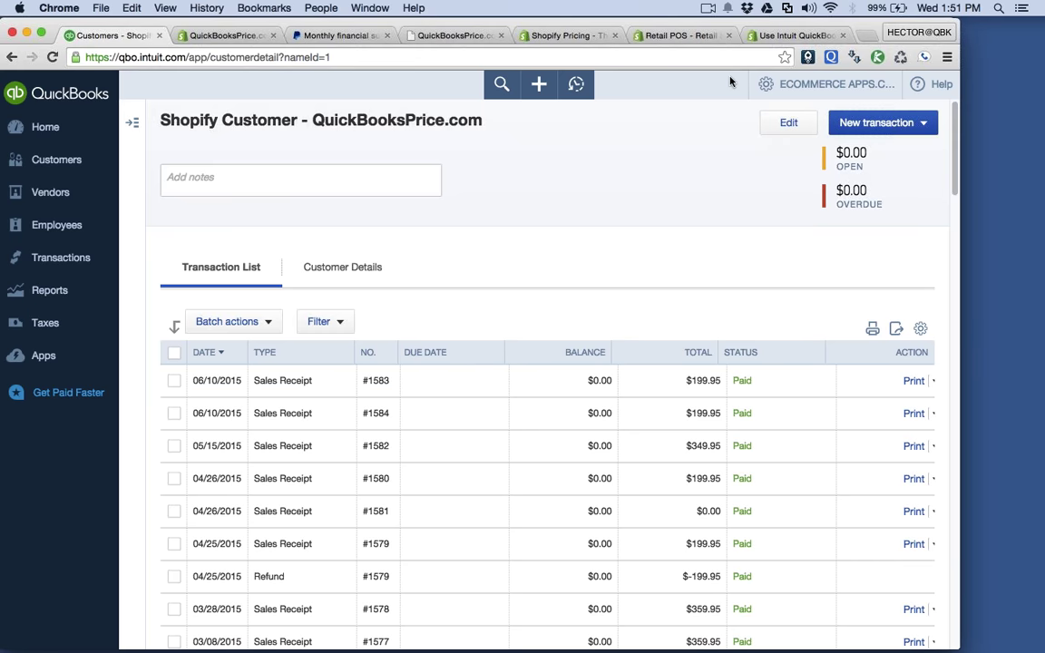
Step: Open the PayPal (Sync App) register from the chart of accounts and inspect the 06/10/2015 Shopify sales receipt and PayPal Fees expense
left_click(766, 85)
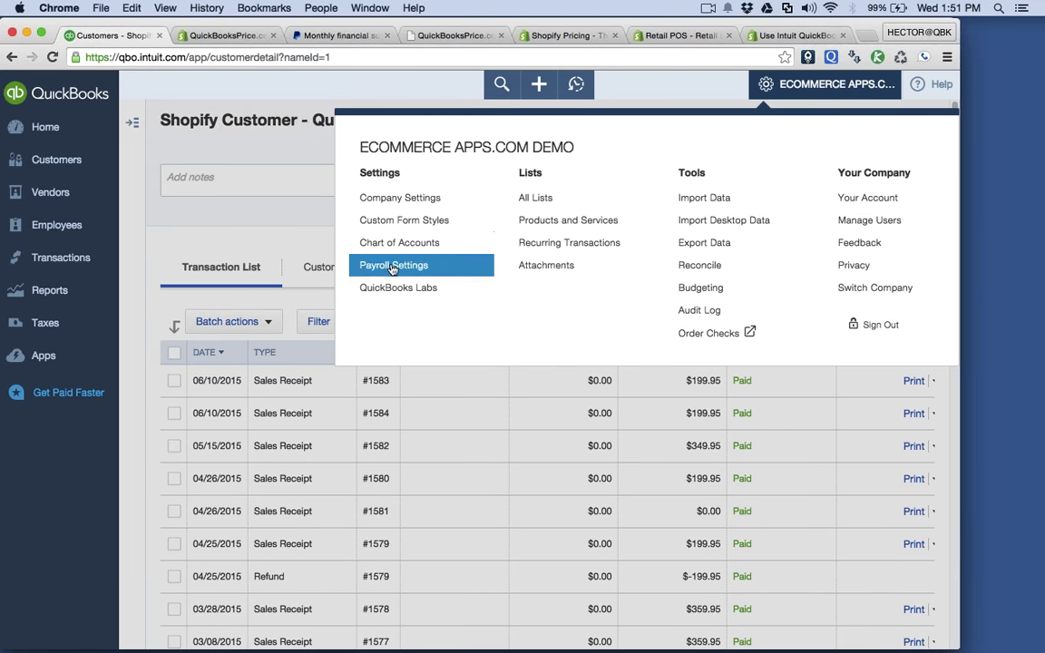
left_click(403, 250)
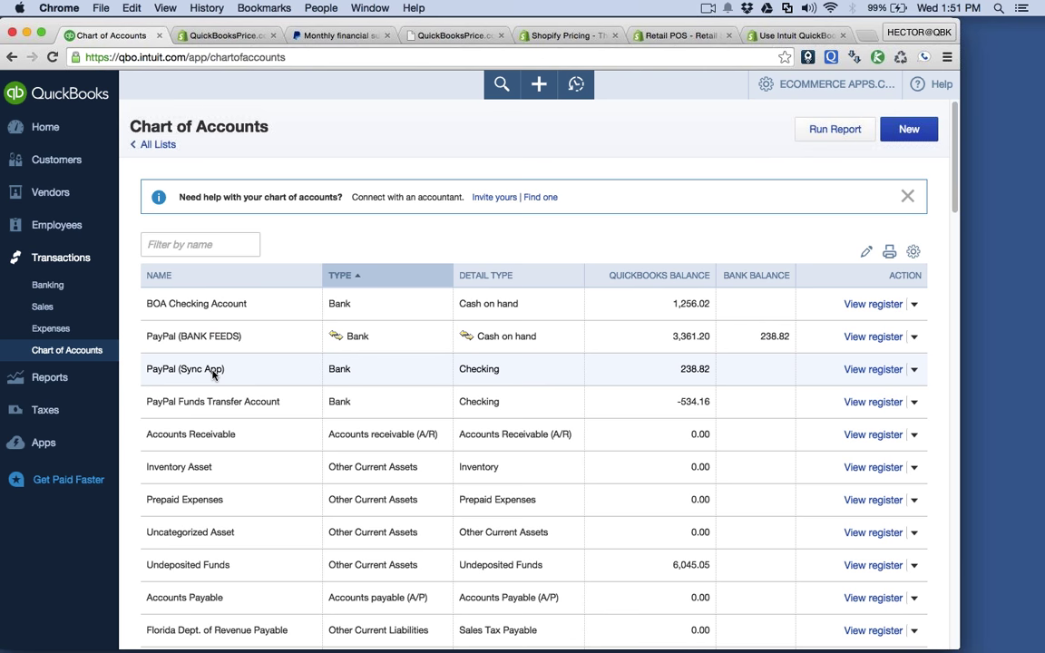
left_click(873, 372)
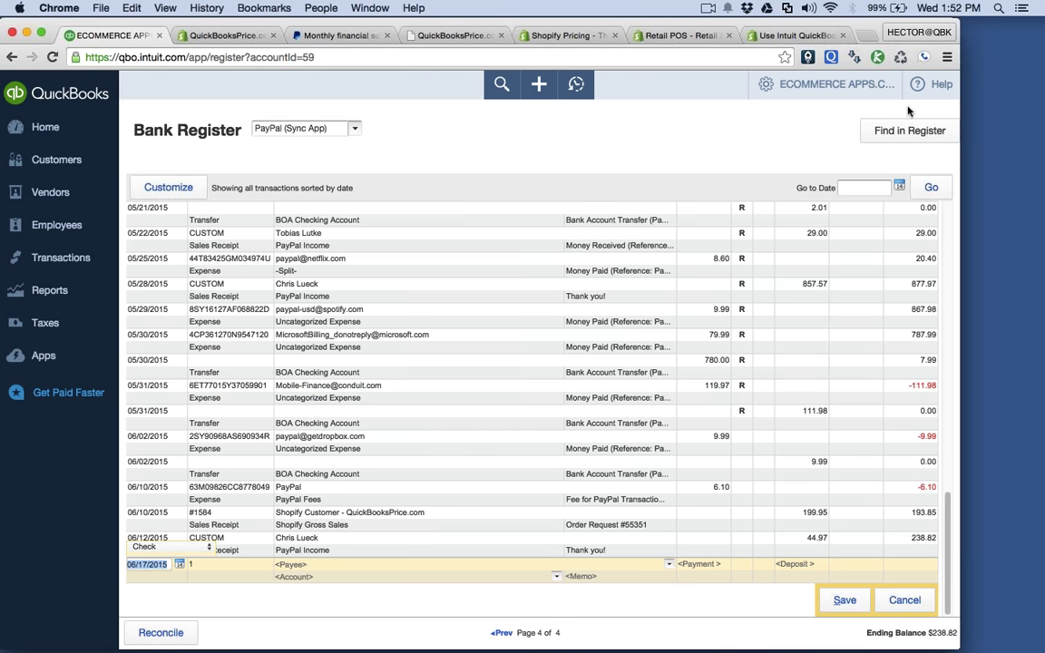
left_click(813, 518)
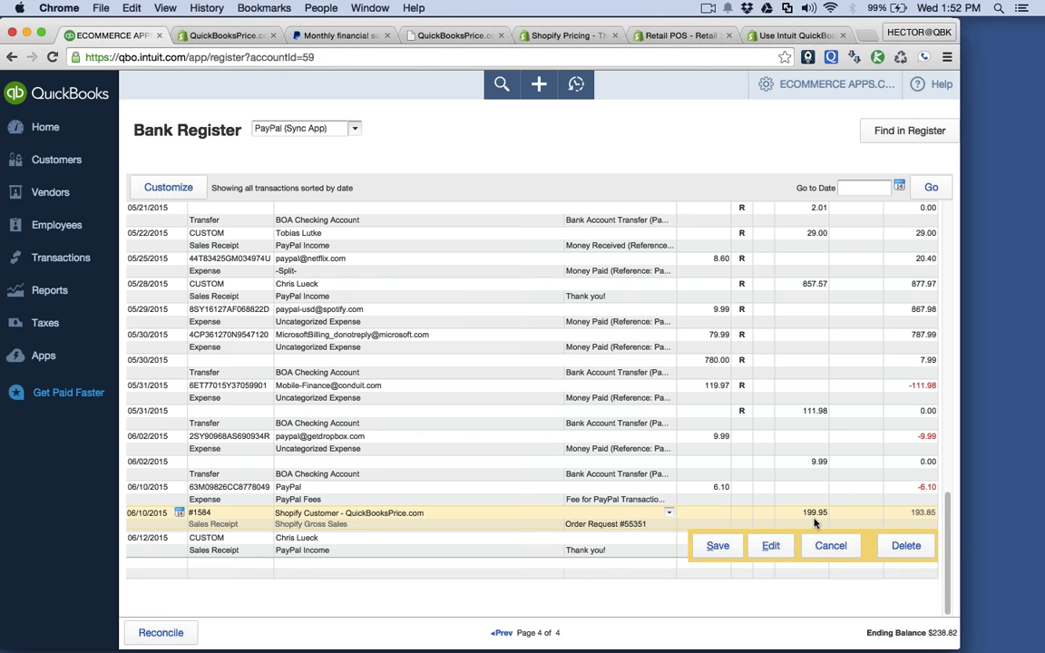
left_click(719, 501)
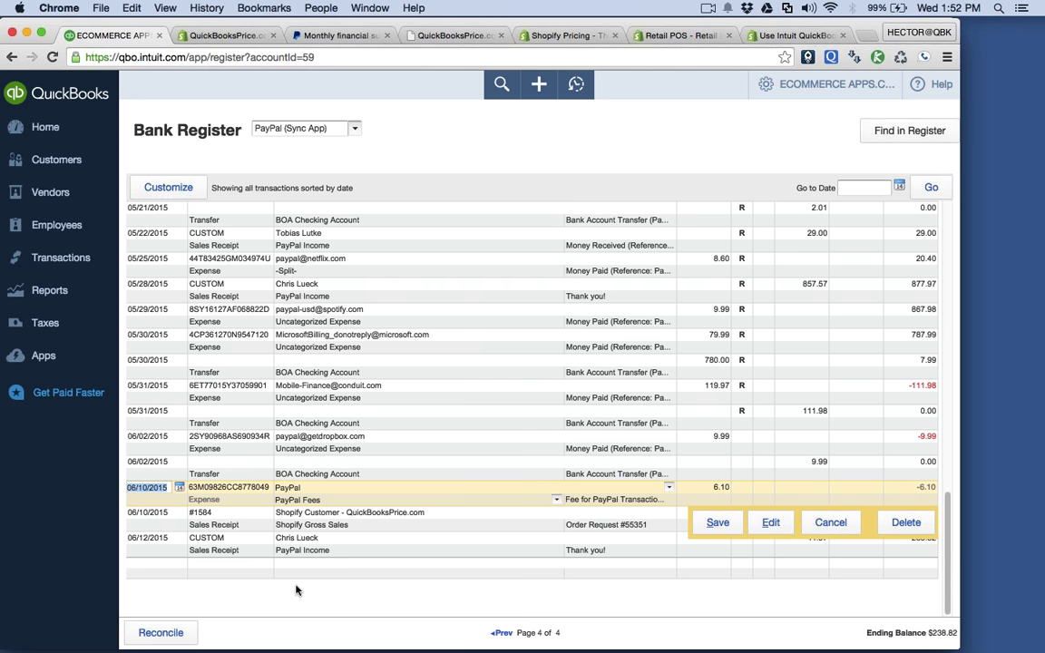
left_click(323, 498)
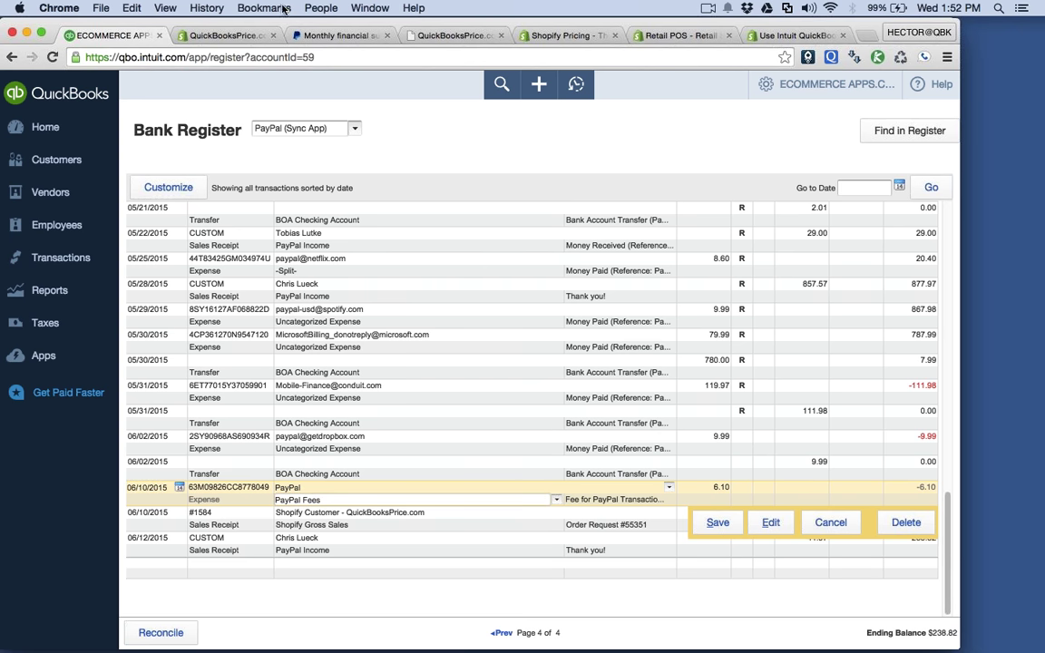
Step: View the Sync with PayPal app's details in the app center and return to the app list
left_click(48, 357)
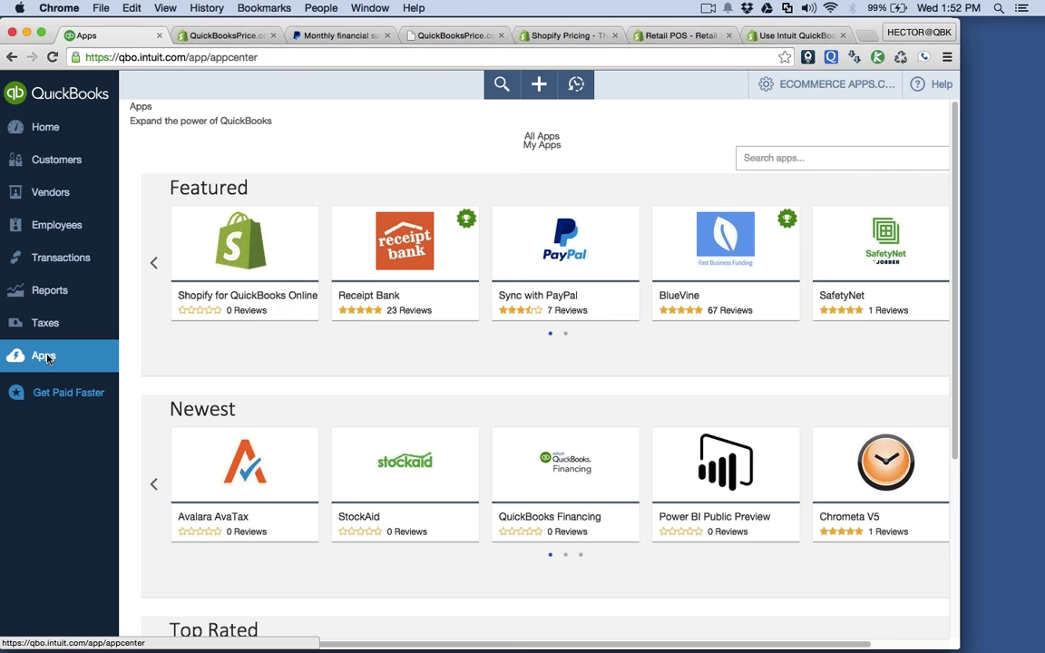
left_click(495, 292)
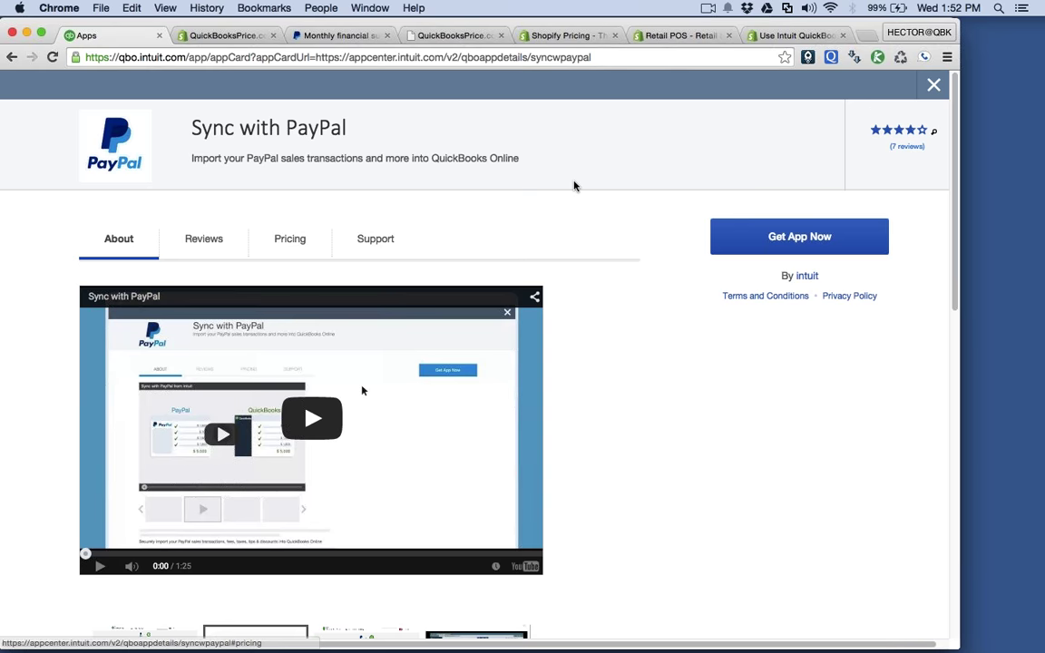
scroll(573, 185, "down", 1)
scroll(573, 185, "down", 3)
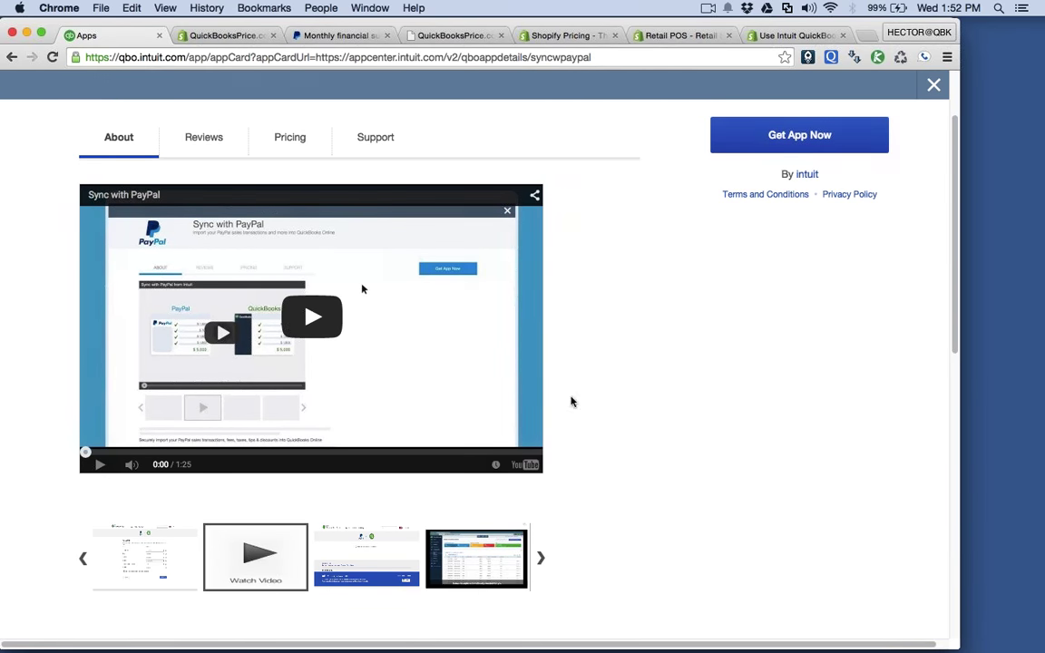
scroll(440, 83, "up", 3)
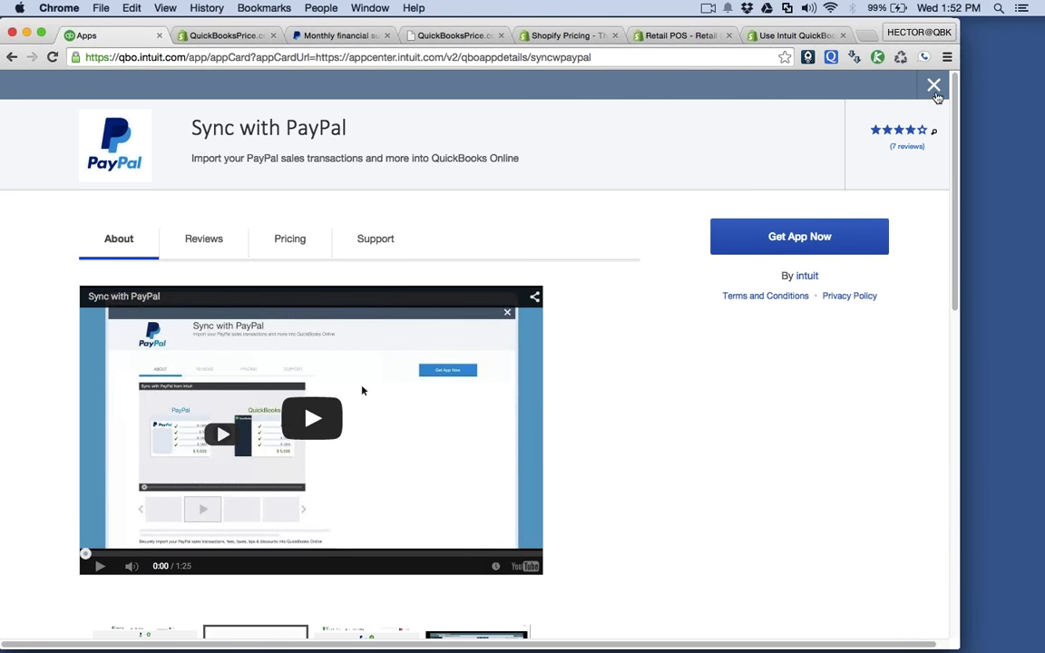
left_click(934, 87)
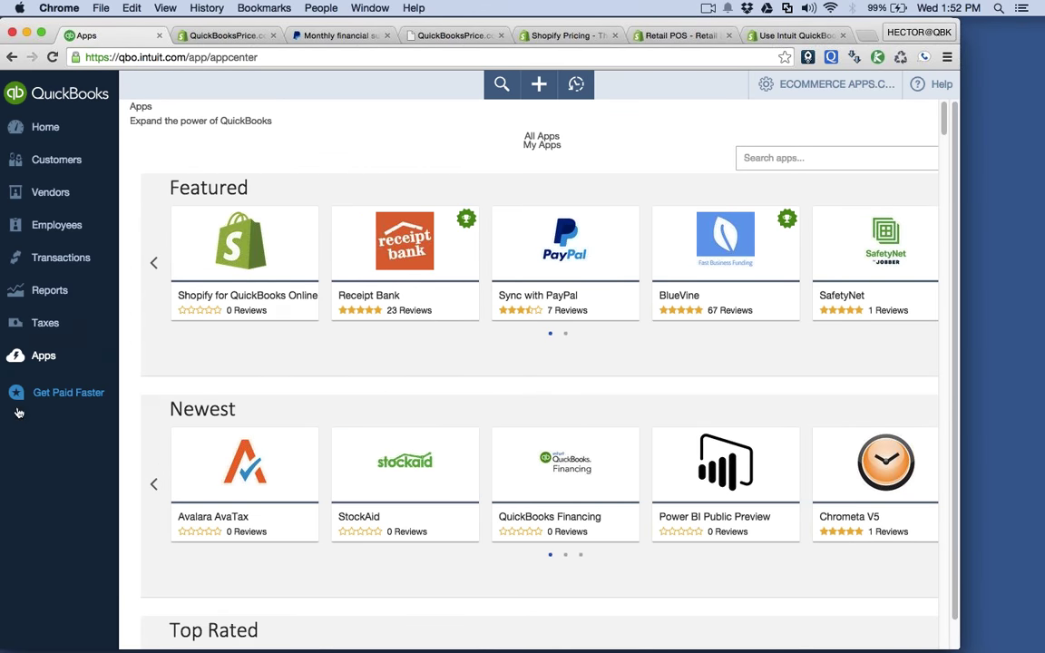
left_click(65, 355)
scroll(194, 409, "down", 1)
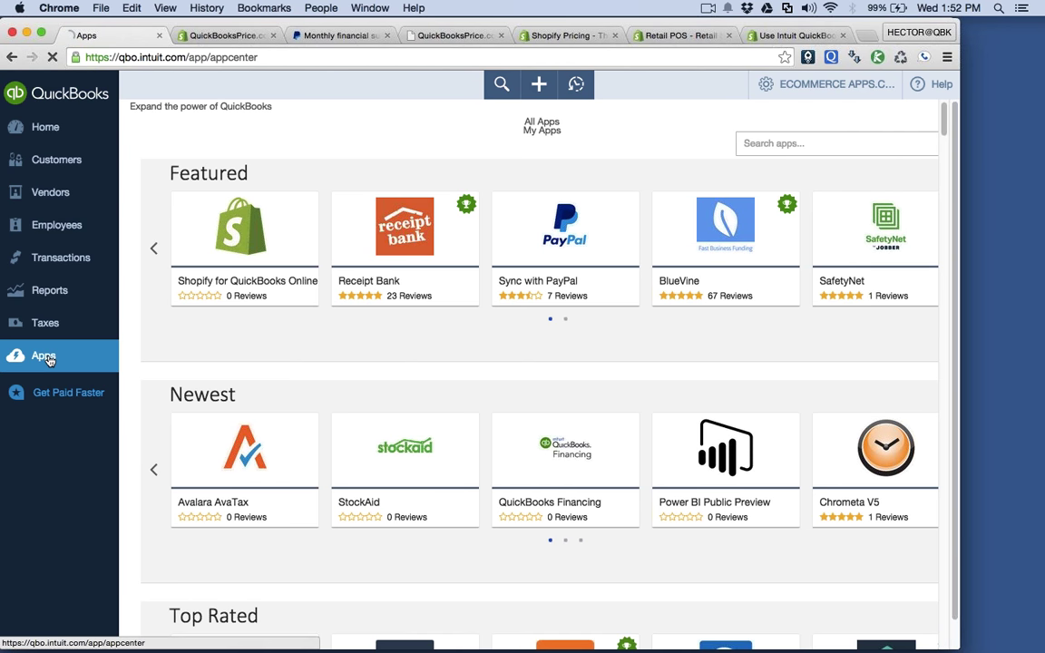
left_click(46, 355)
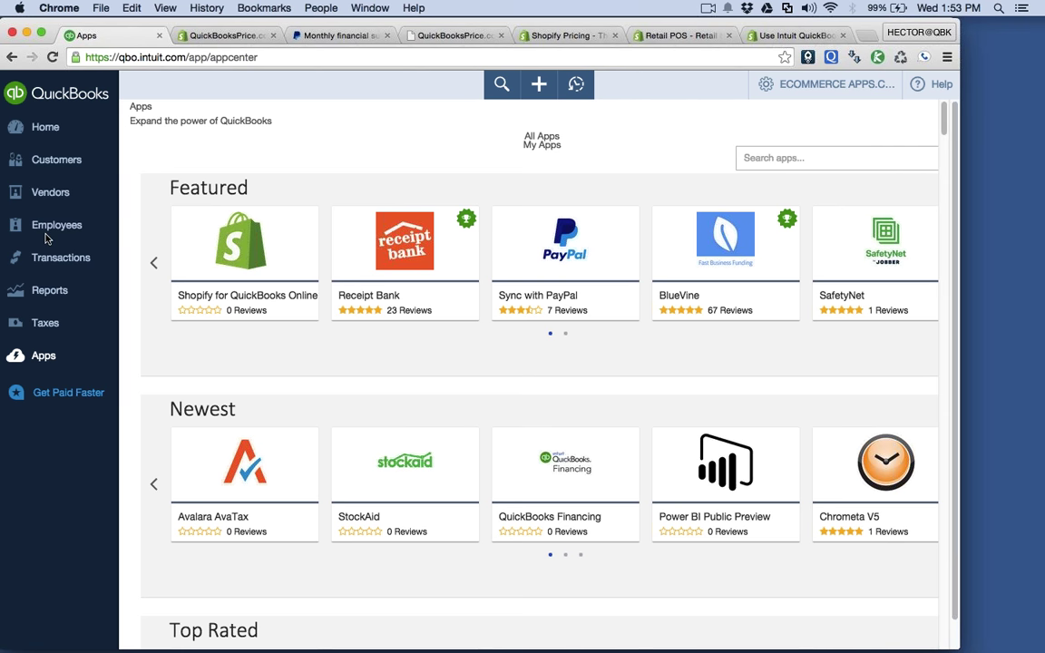
Step: Open the customer list, view an individual customer's record, and go back
left_click(58, 160)
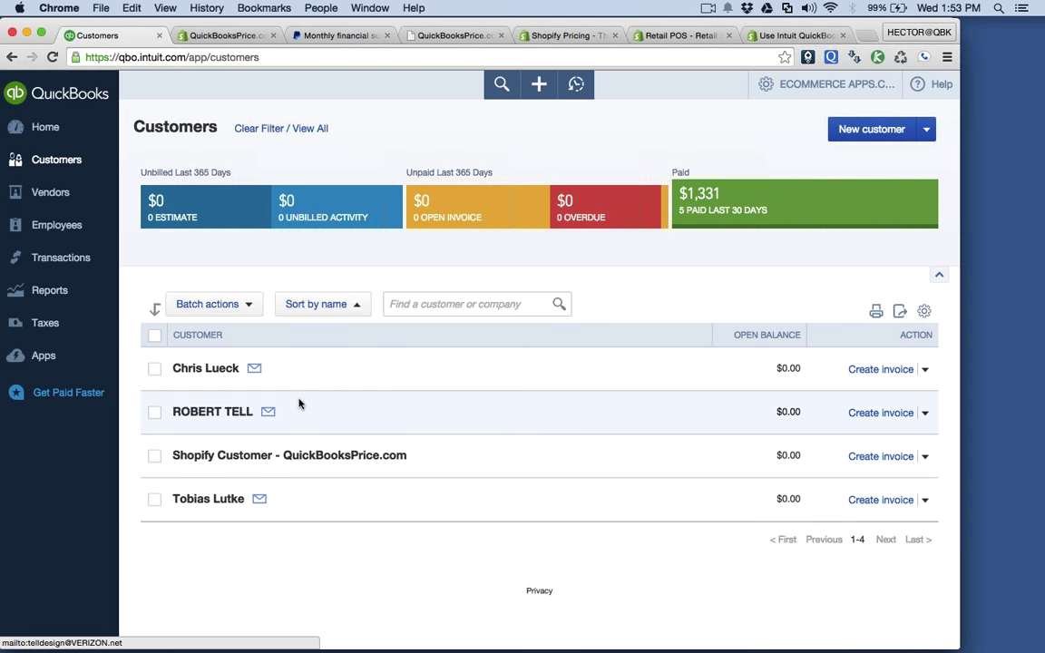
left_click_drag(298, 403, 179, 422)
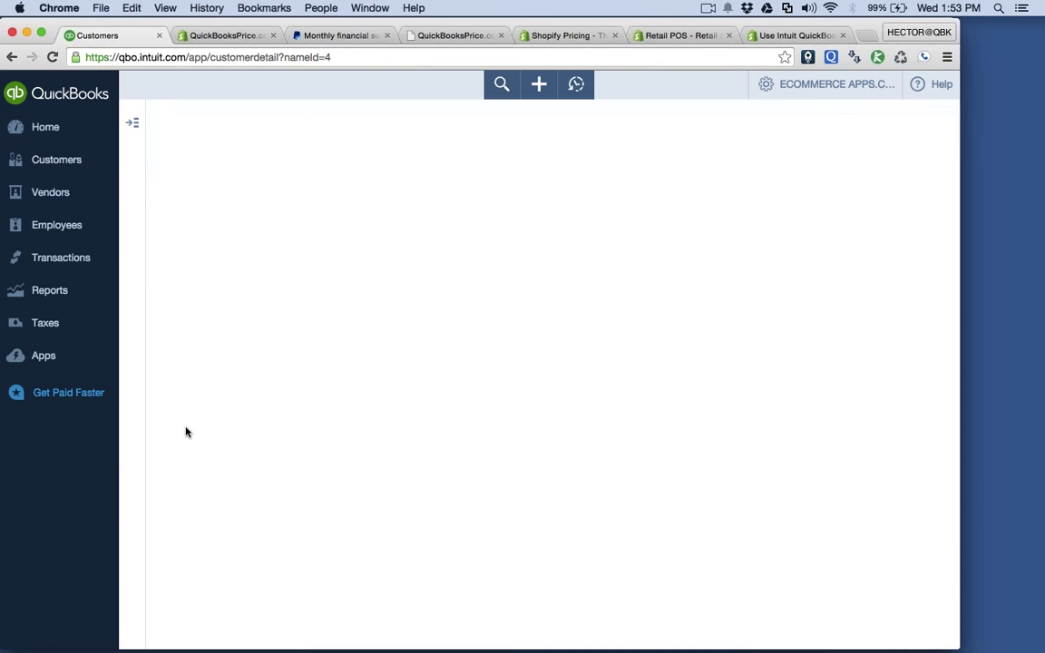
left_click(13, 57)
Step: Look through the vendor list for the synced PayPal payees and Shopify Fees, and return to the customer list
left_click(70, 191)
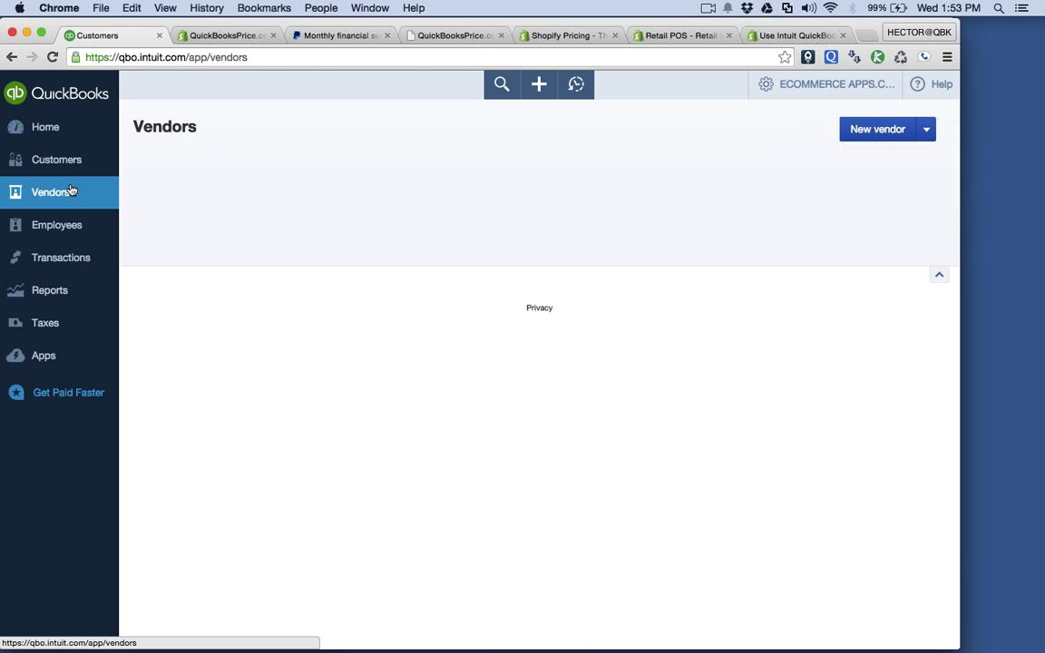
scroll(427, 381, "down", 3)
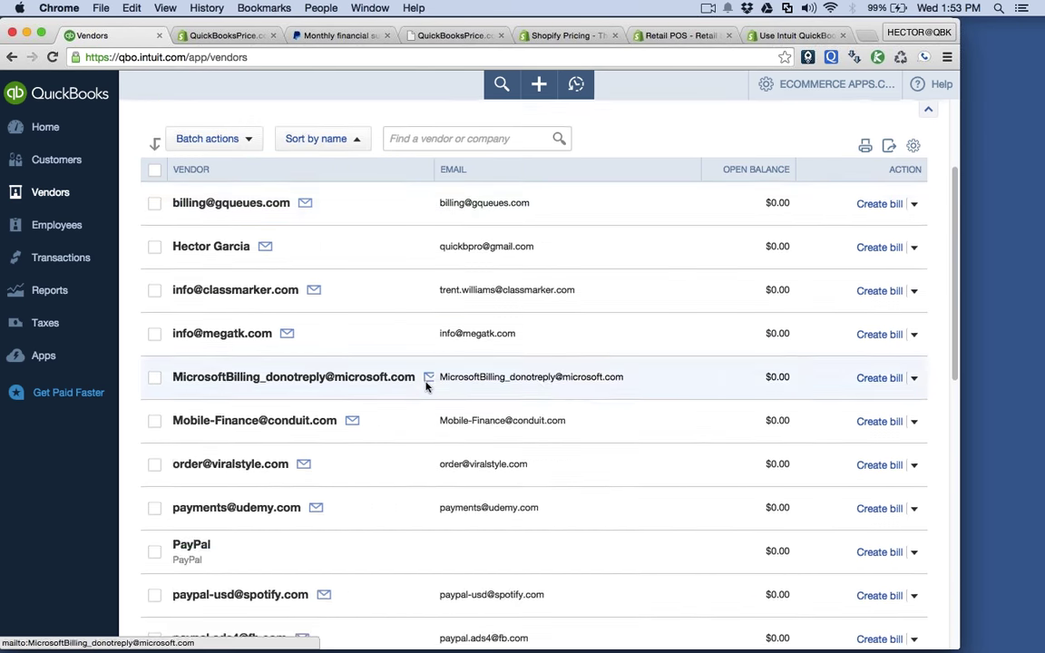
scroll(427, 385, "down", 1)
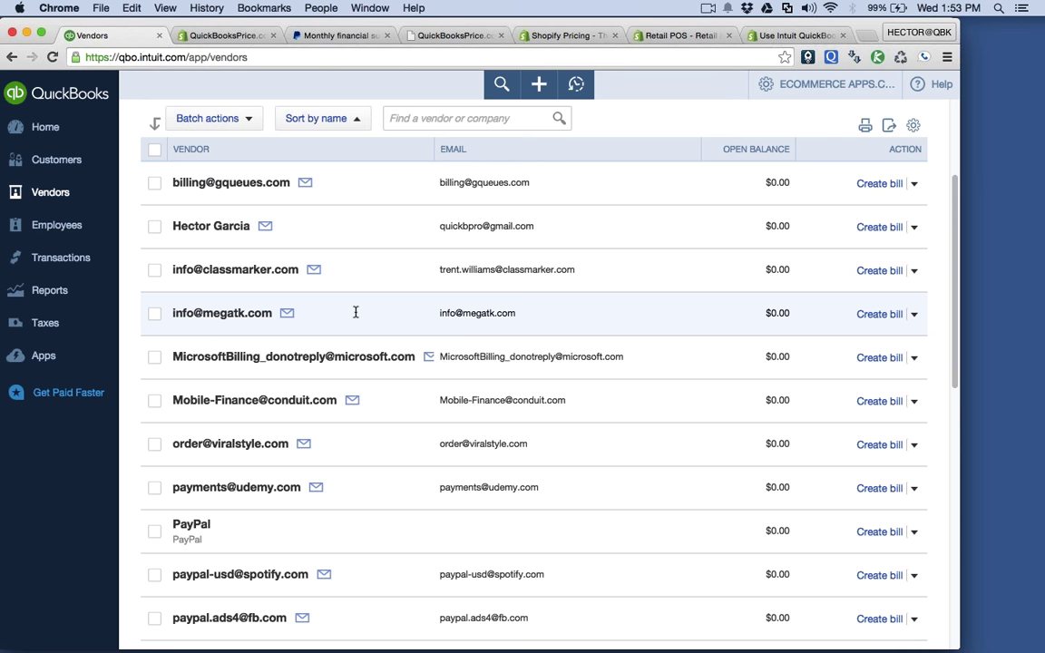
scroll(272, 442, "down", 10)
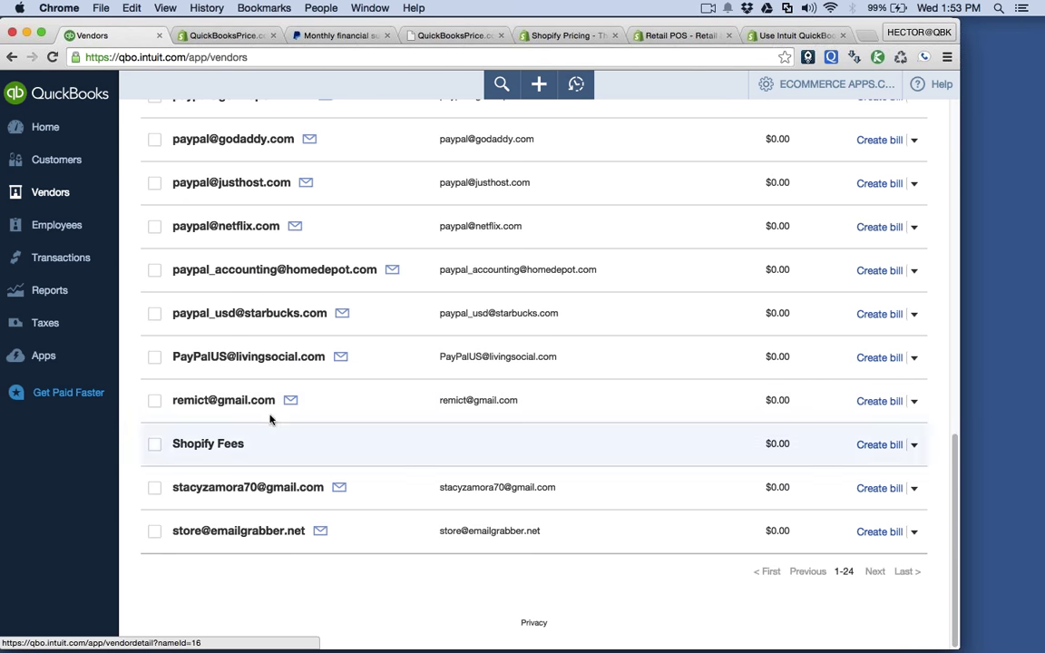
scroll(275, 308, "up", 2)
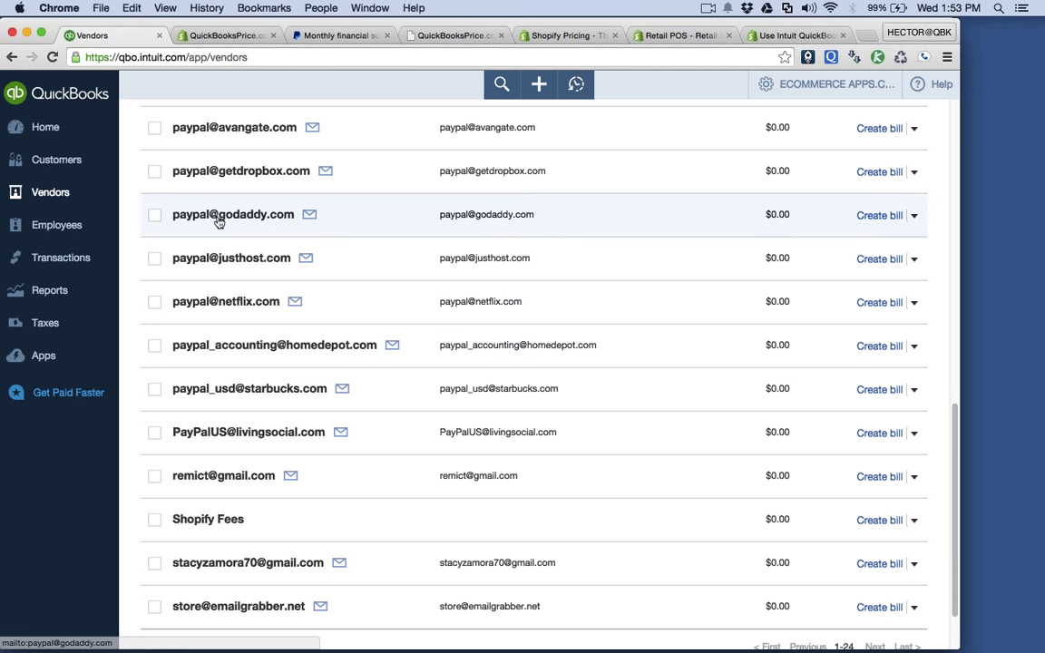
left_click(58, 163)
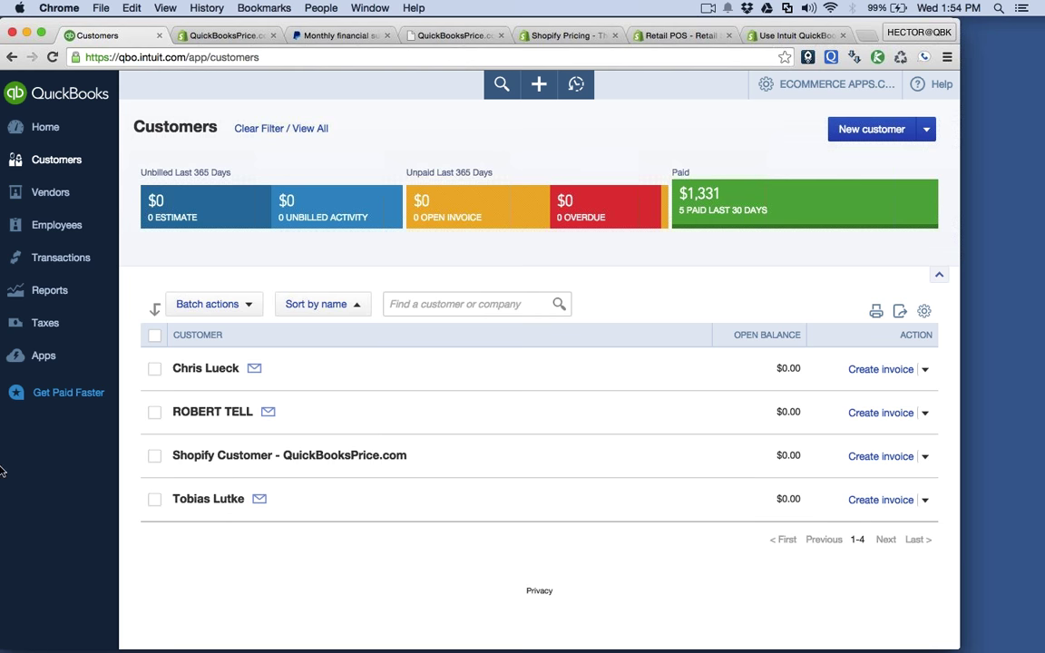
Step: Browse the available apps in the app center and return to the Featured apps
left_click(46, 366)
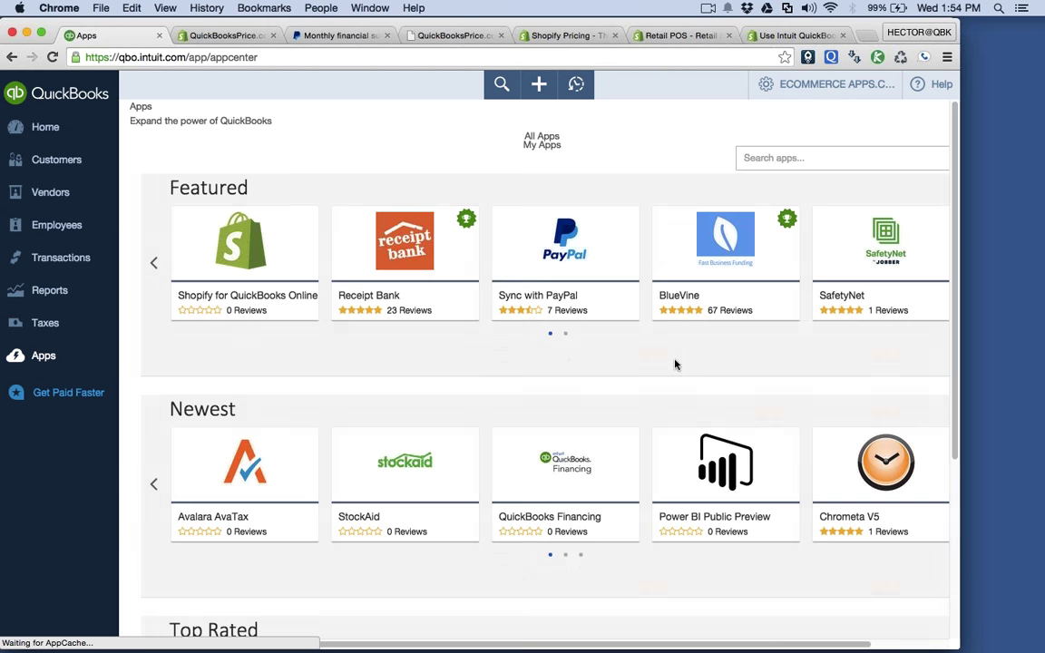
scroll(440, 360, "down", 15)
scroll(443, 358, "down", 20)
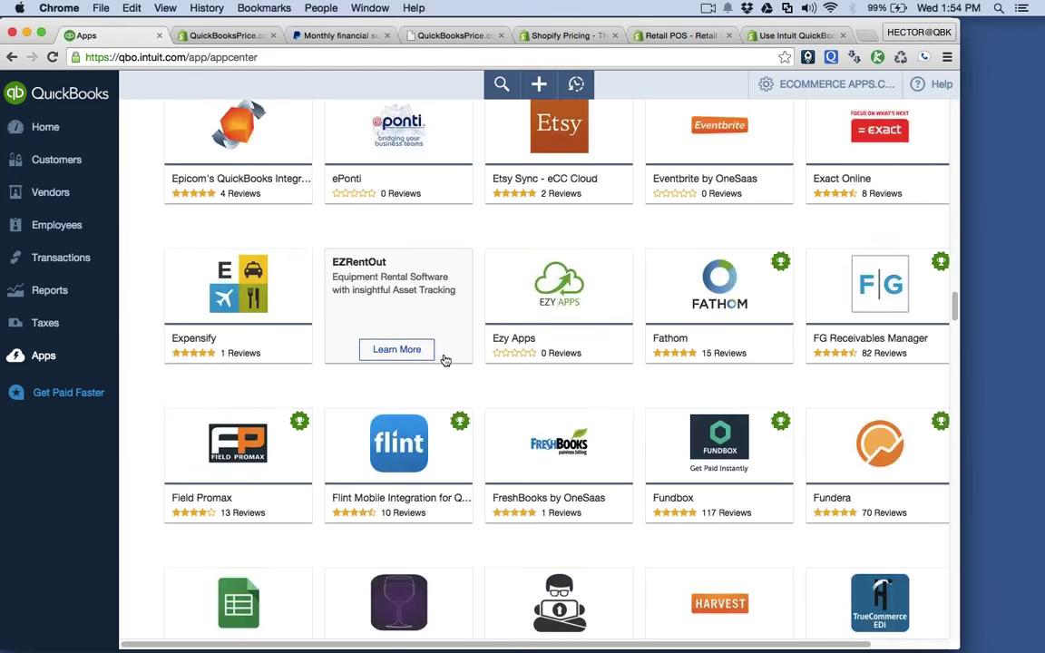
scroll(447, 353, "up", 20)
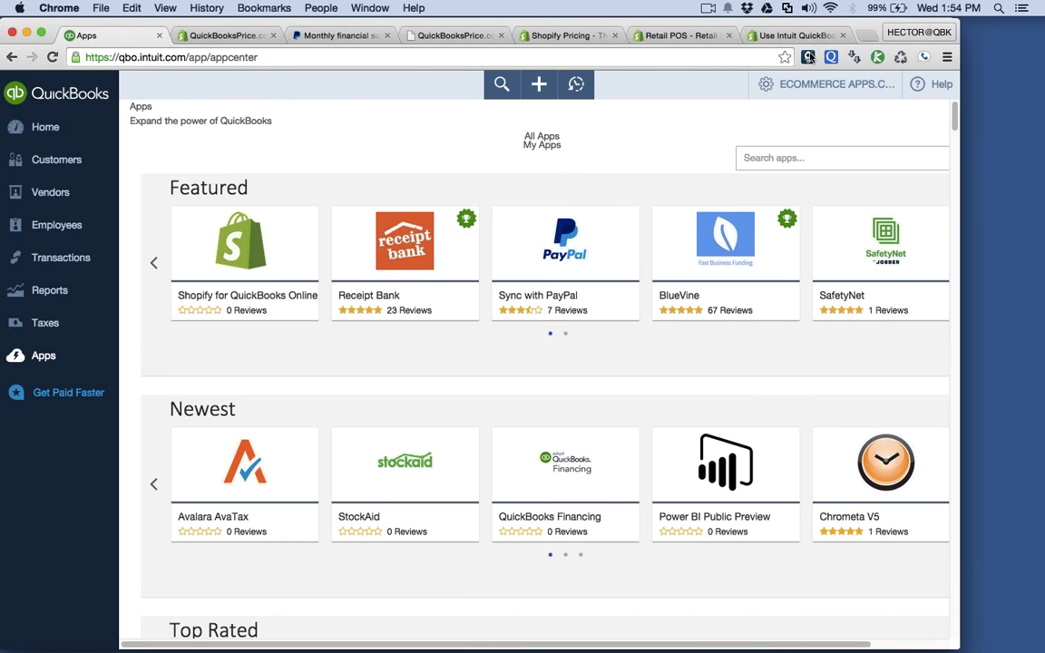
Step: From the connected apps, open the Sync with PayPal integration options and bring up its App Settings for editing
left_click(27, 359)
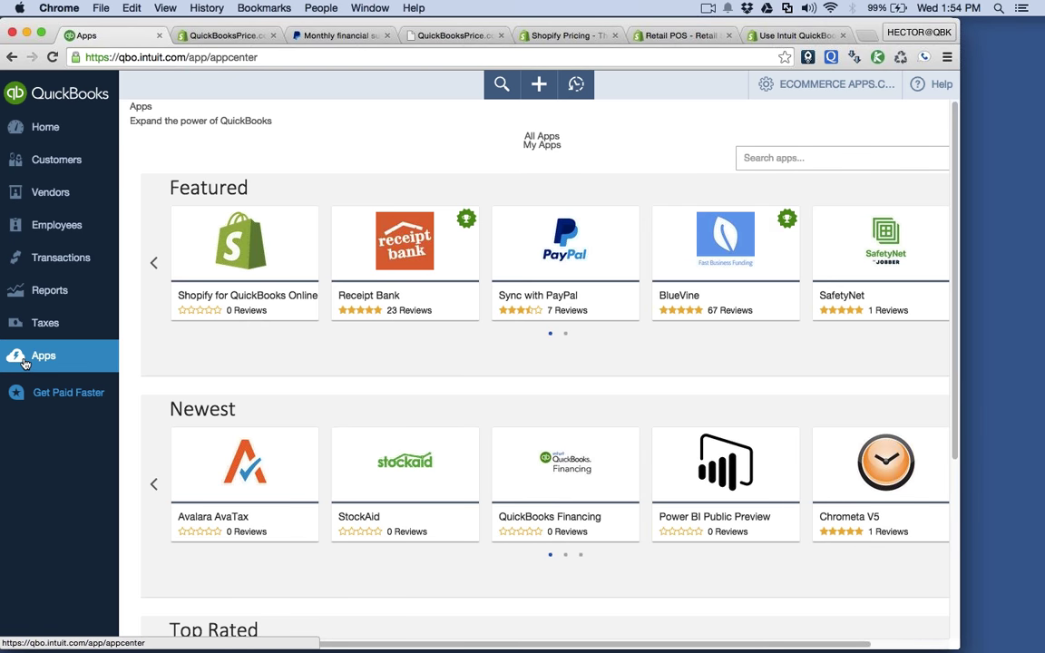
left_click(543, 144)
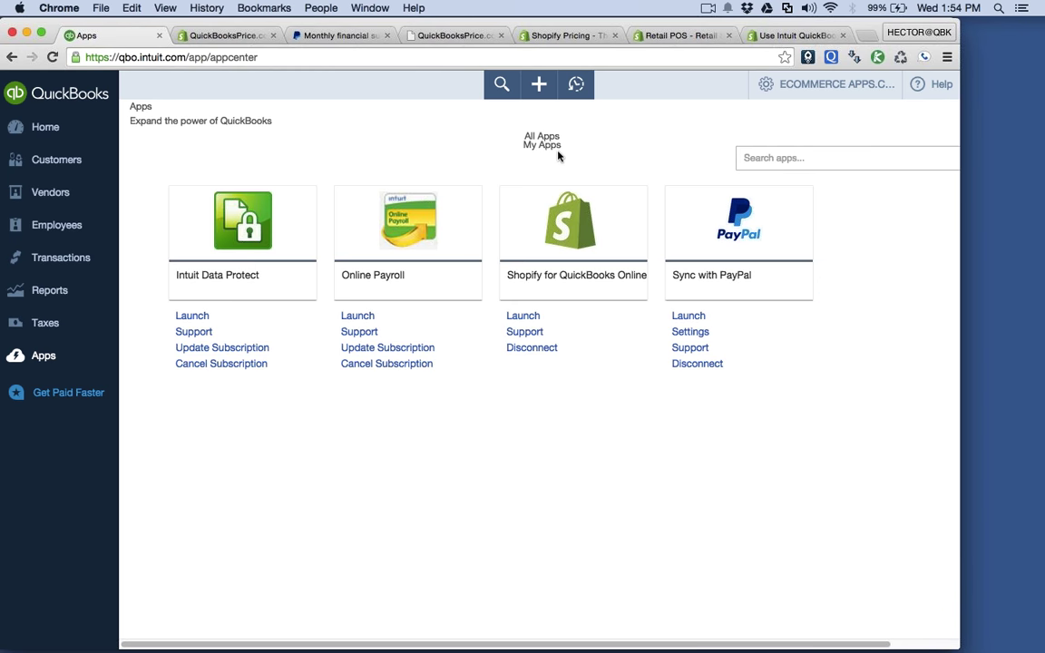
left_click(698, 334)
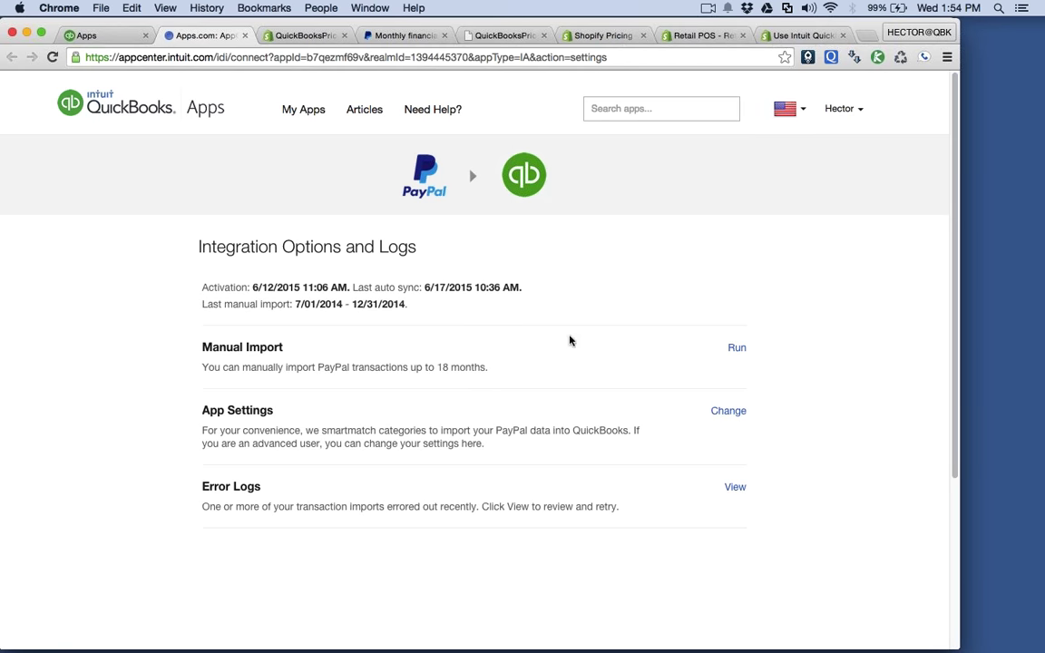
left_click(727, 411)
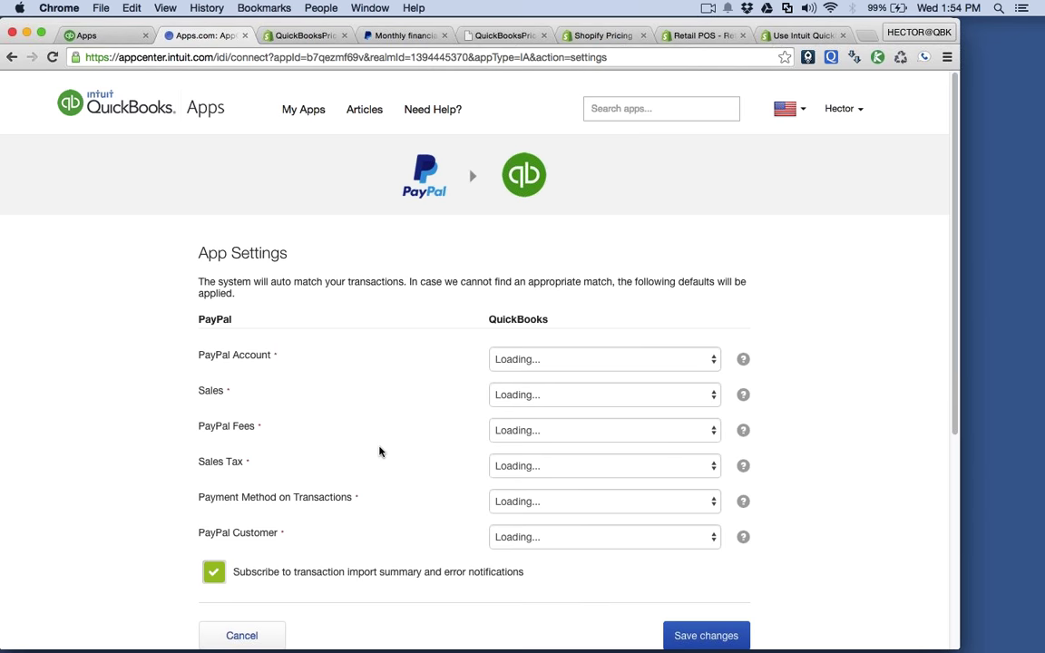
Step: Review the default mappings in the App Settings and the choices offered for PayPal Customer
scroll(379, 451, "down", 1)
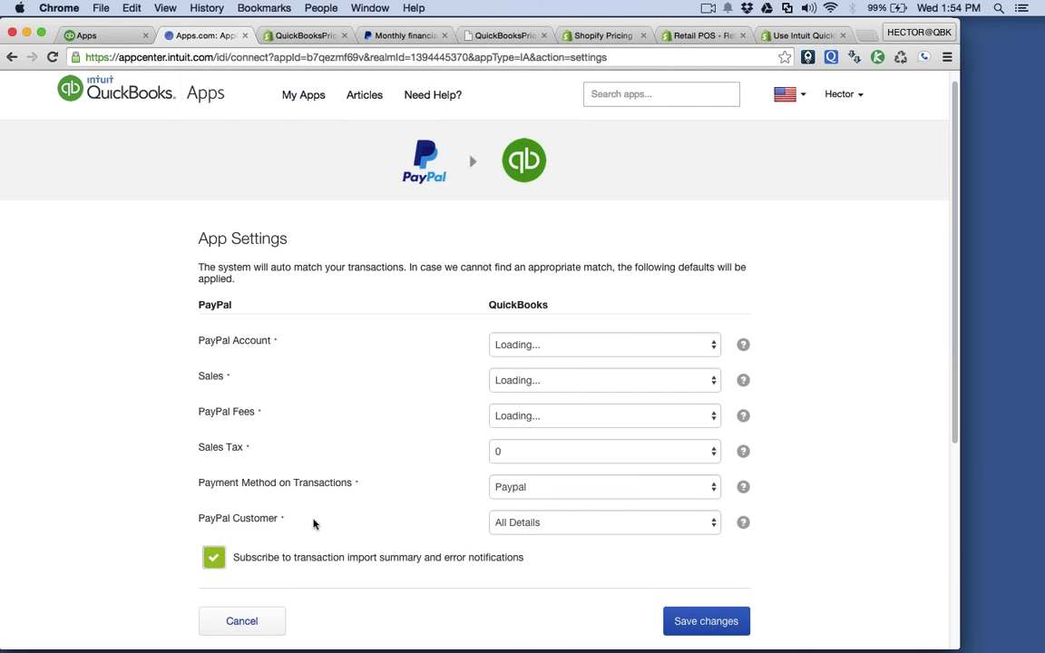
scroll(589, 522, "up", 1)
left_click(715, 539)
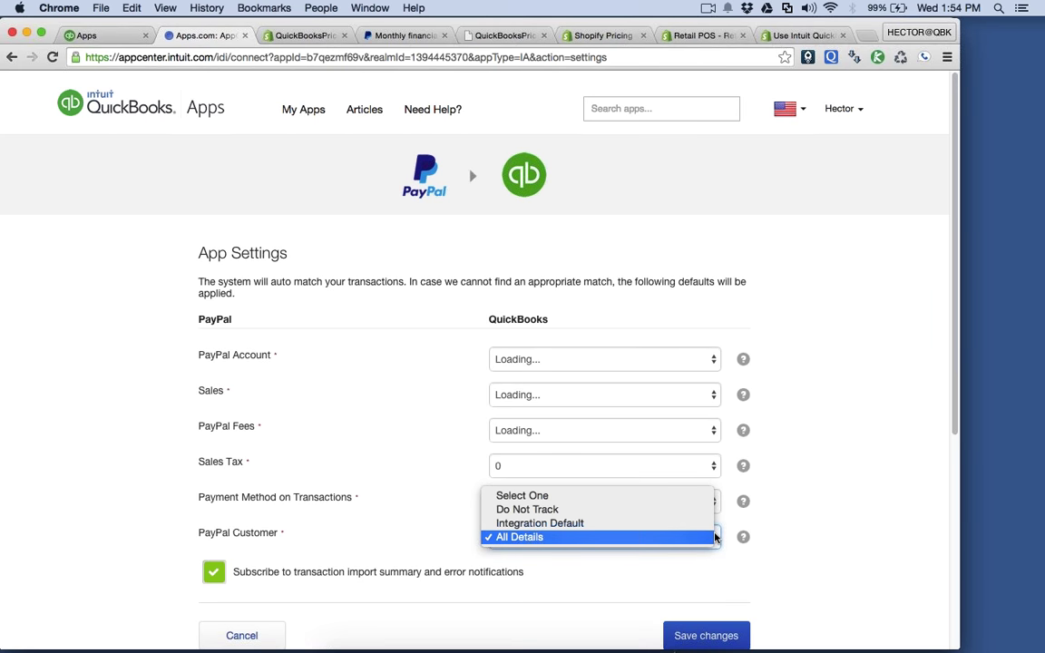
left_click(898, 472)
scroll(457, 560, "down", 3)
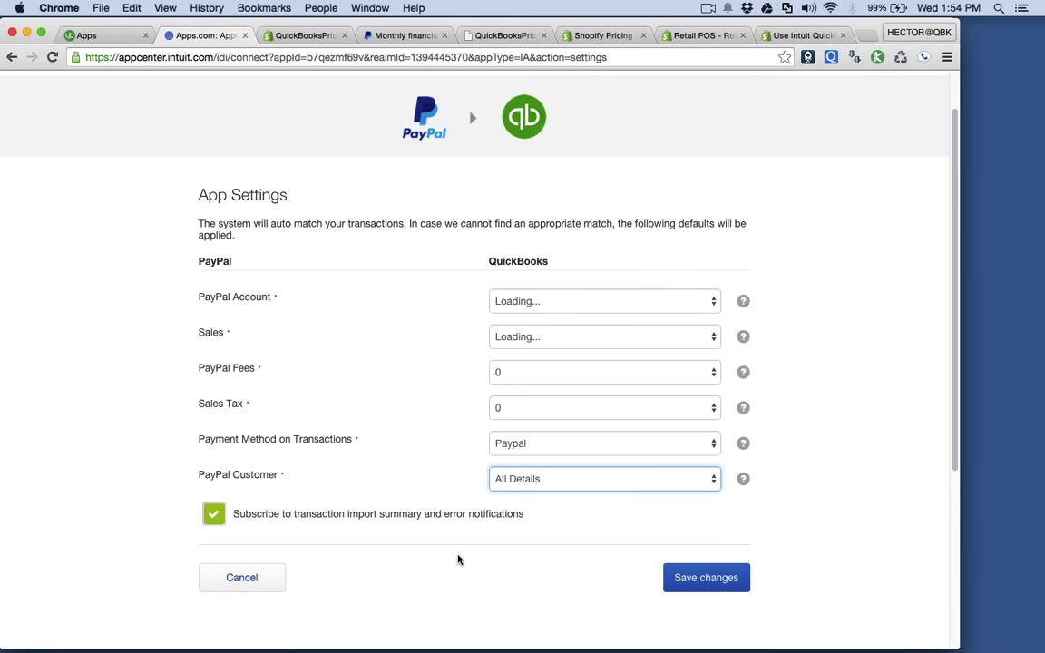
Step: Set the PayPal Customer option to Do Not Track and Sales Tax to Florida Sales Tax
left_click_drag(286, 482, 191, 483)
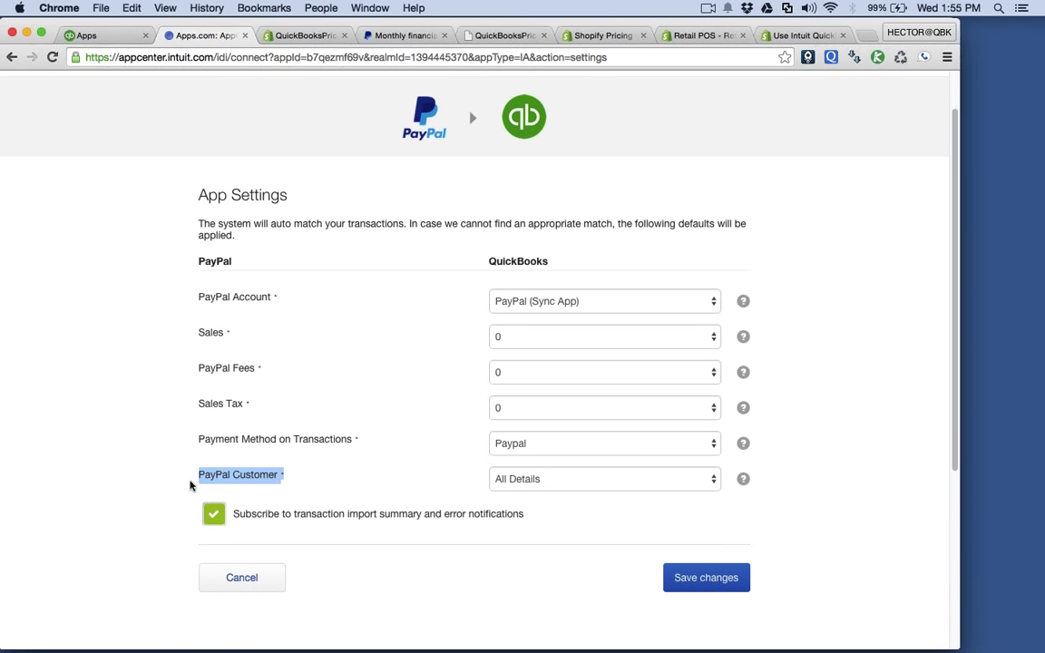
left_click(535, 488)
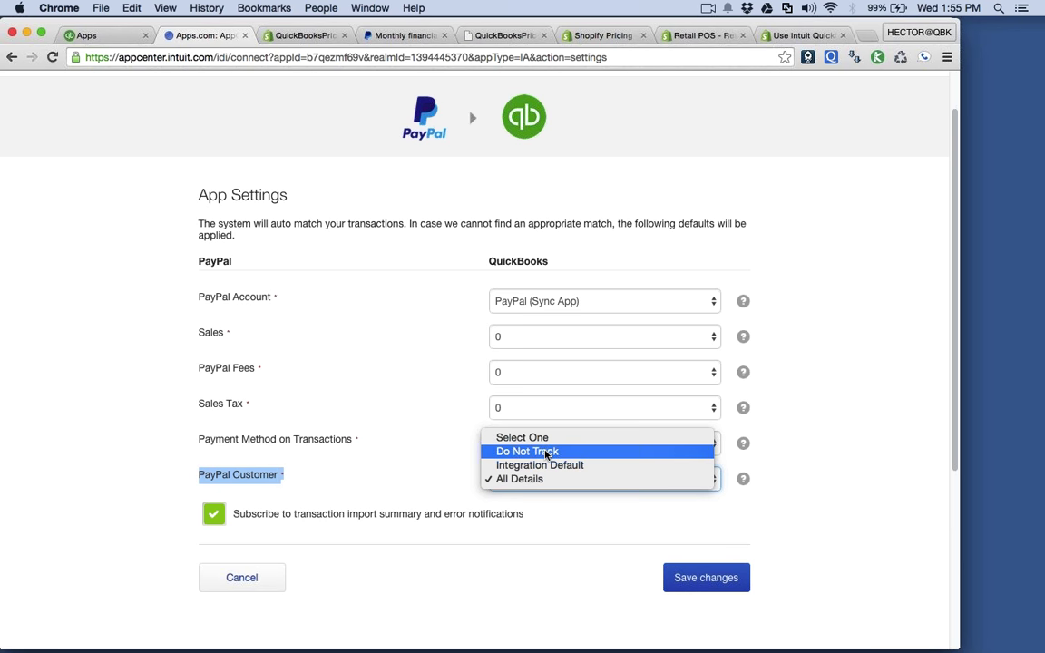
left_click(547, 453)
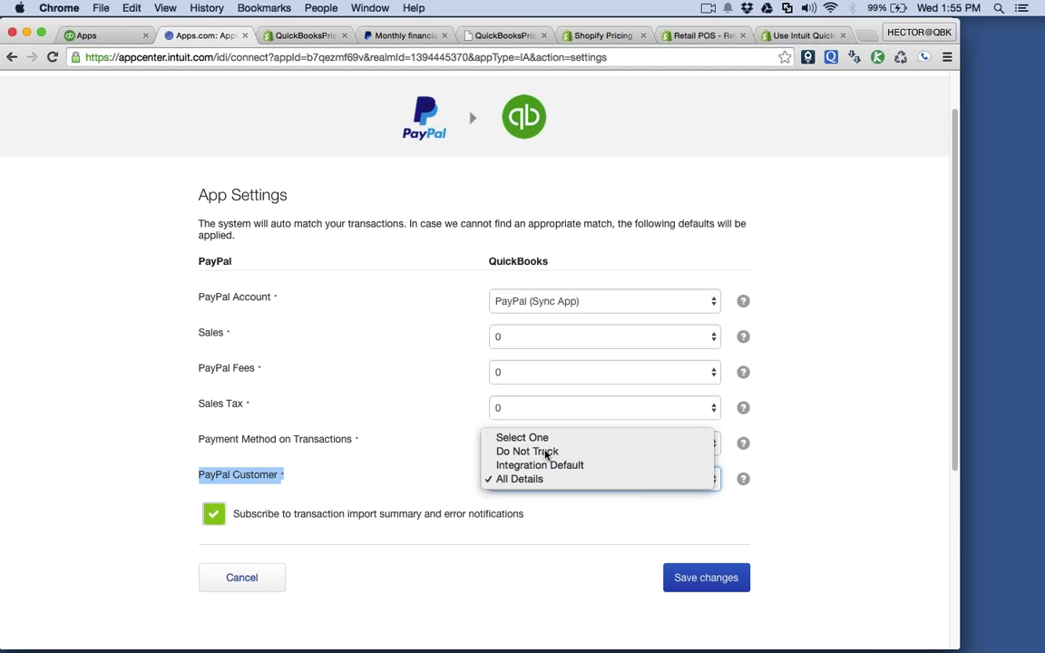
mouse_move(742, 478)
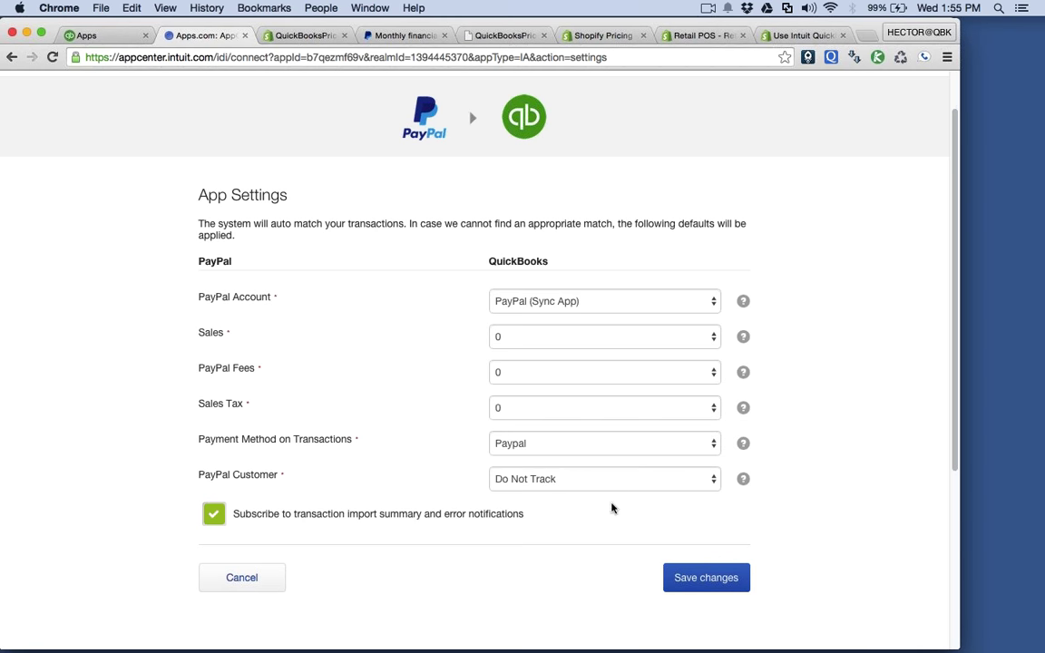
left_click(564, 481)
left_click(565, 481)
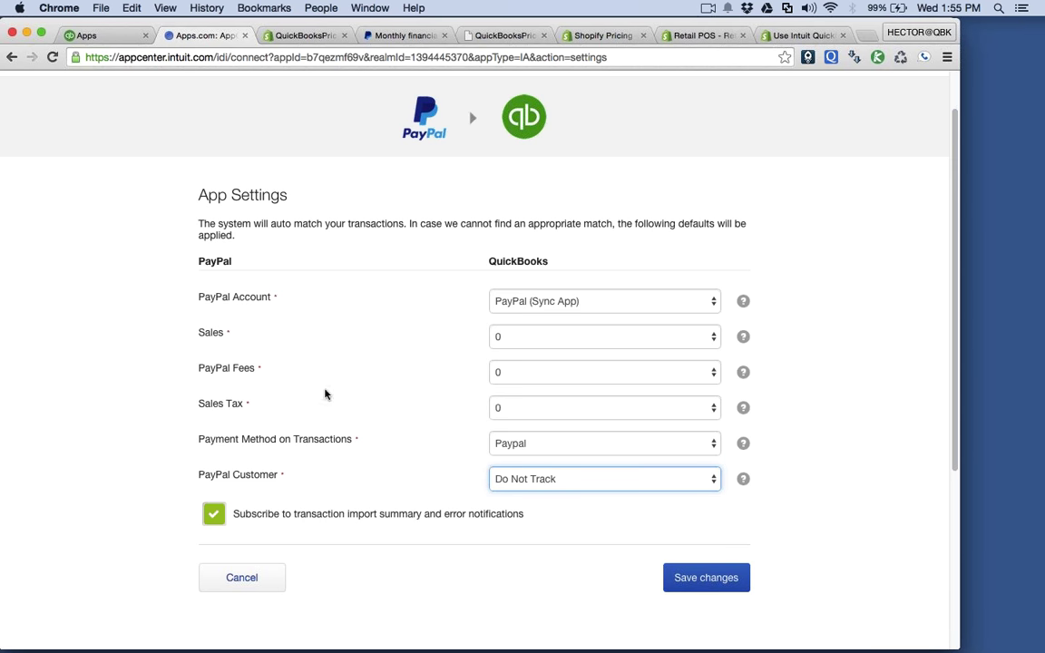
left_click(537, 408)
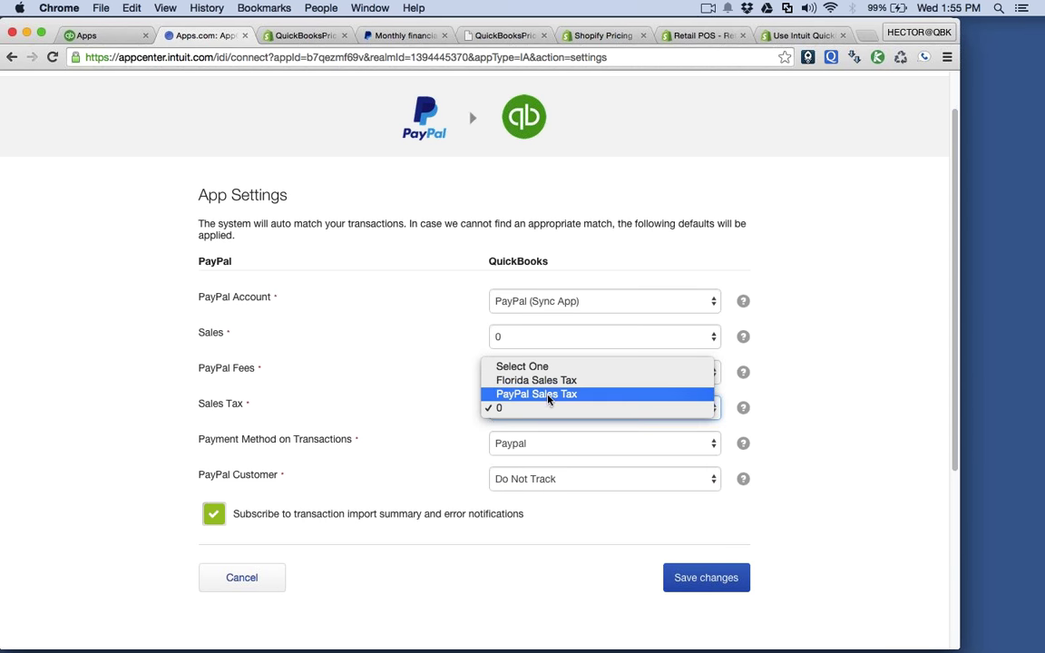
left_click(557, 381)
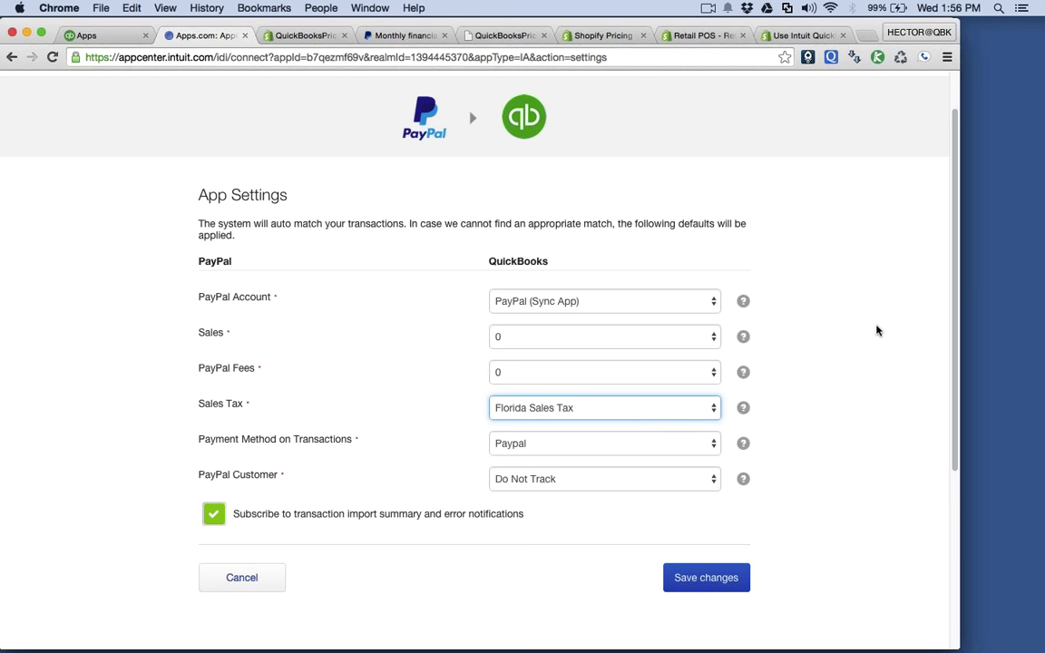
Step: Switch to the PowerPoint slide show and advance past the PayPal Sync App comparison to the Consultant's Opportunity slide
mouse_move(336, 635)
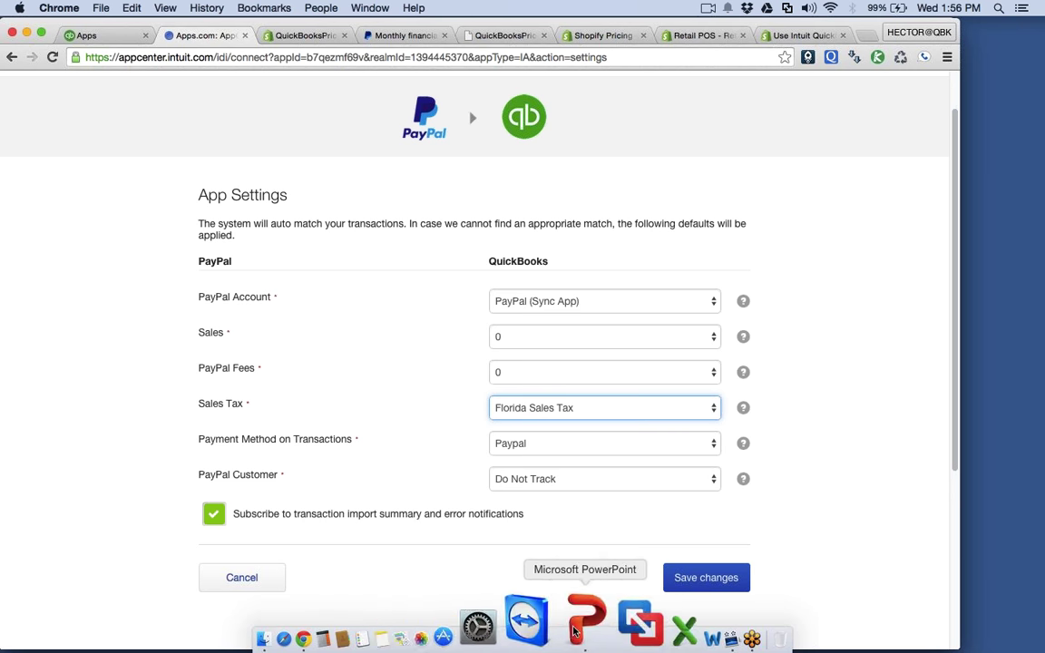
left_click(581, 633)
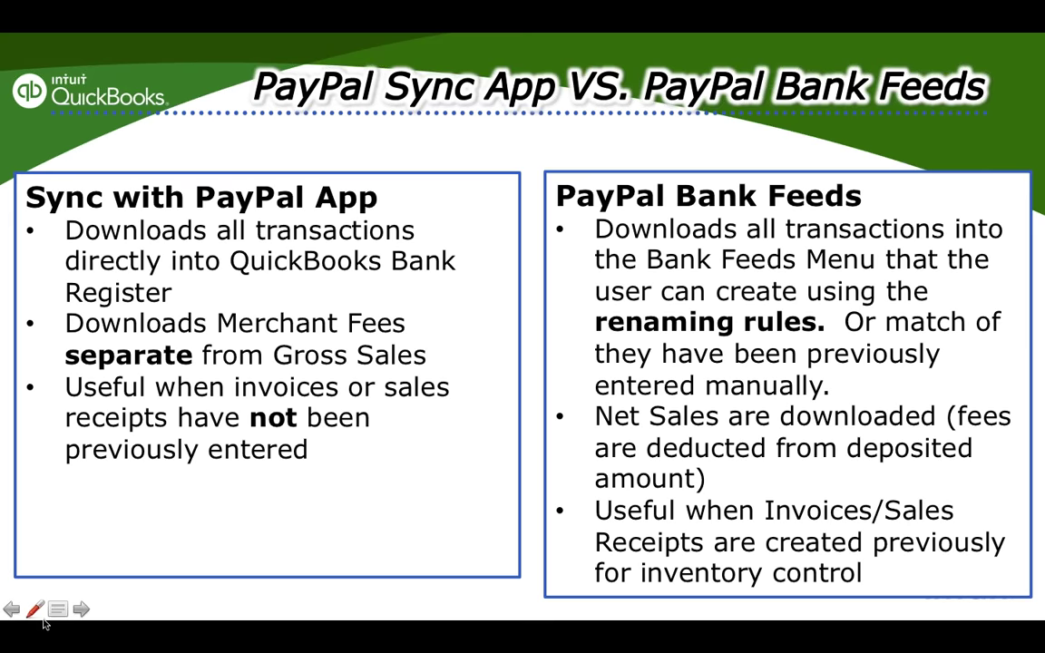
left_click(81, 608)
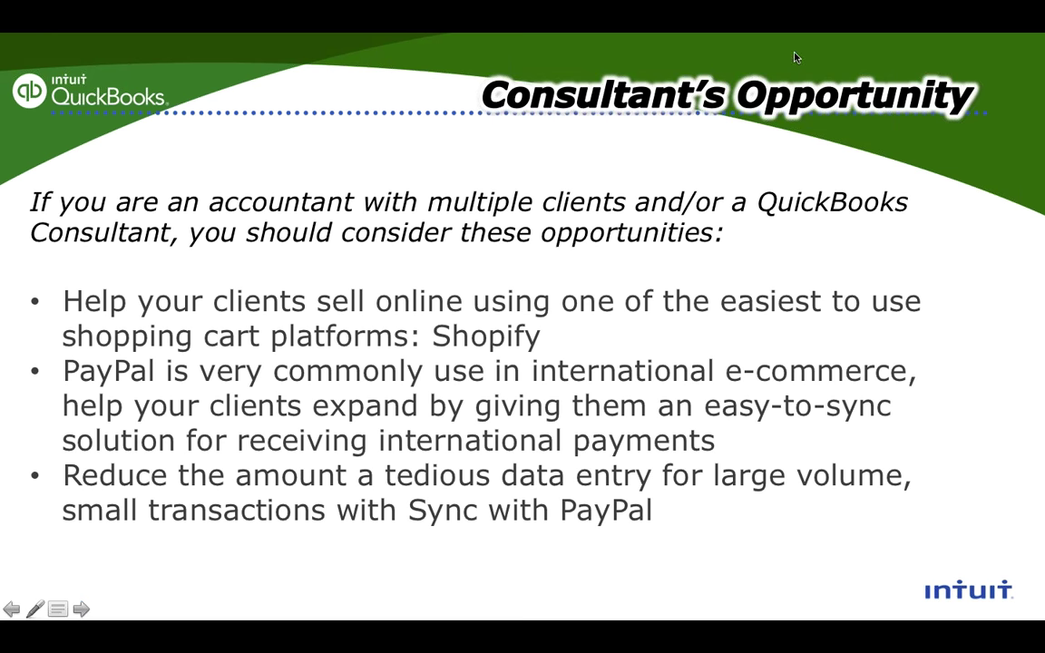